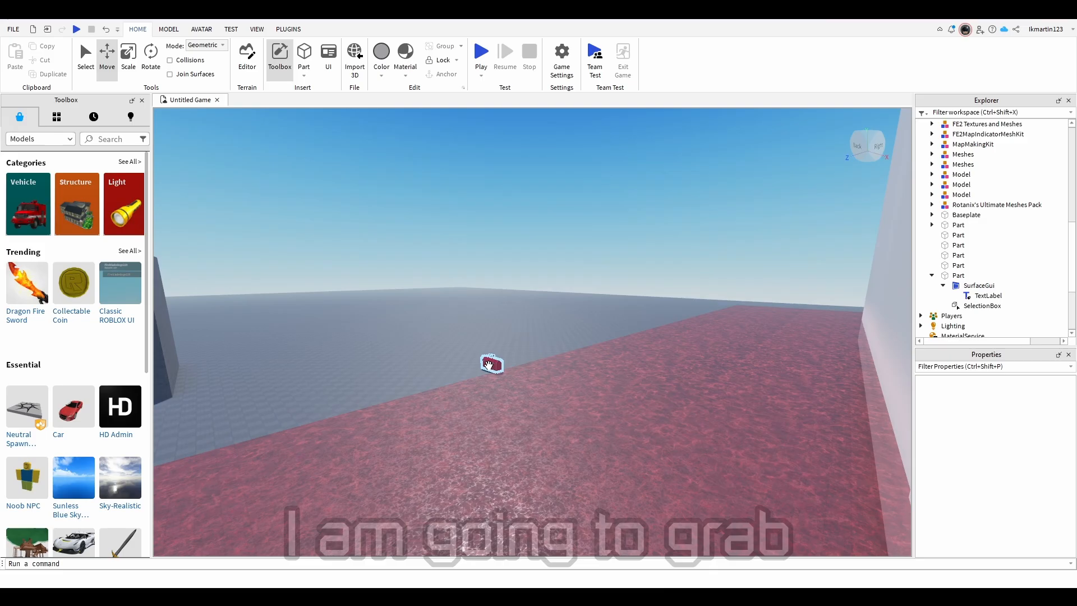
Copy the XFrame1 (SetWaterState) object from the XFrames > SetWaterState folder of the FE2 Timeline Toolbox V2 model
{"action": "left_click", "coordinate": [557, 344]}
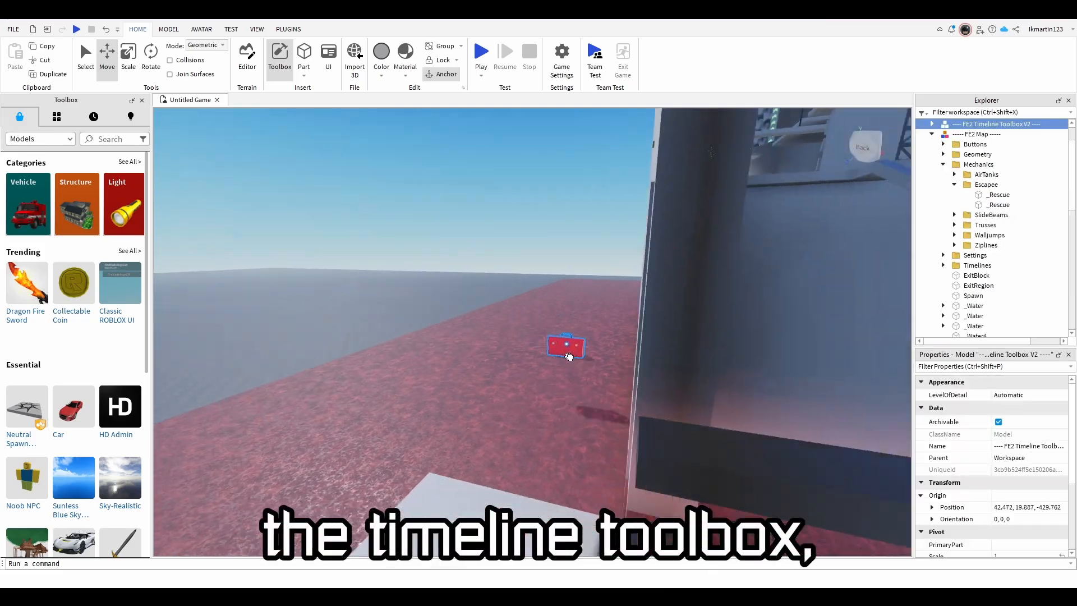
{"action": "key", "text": "f"}
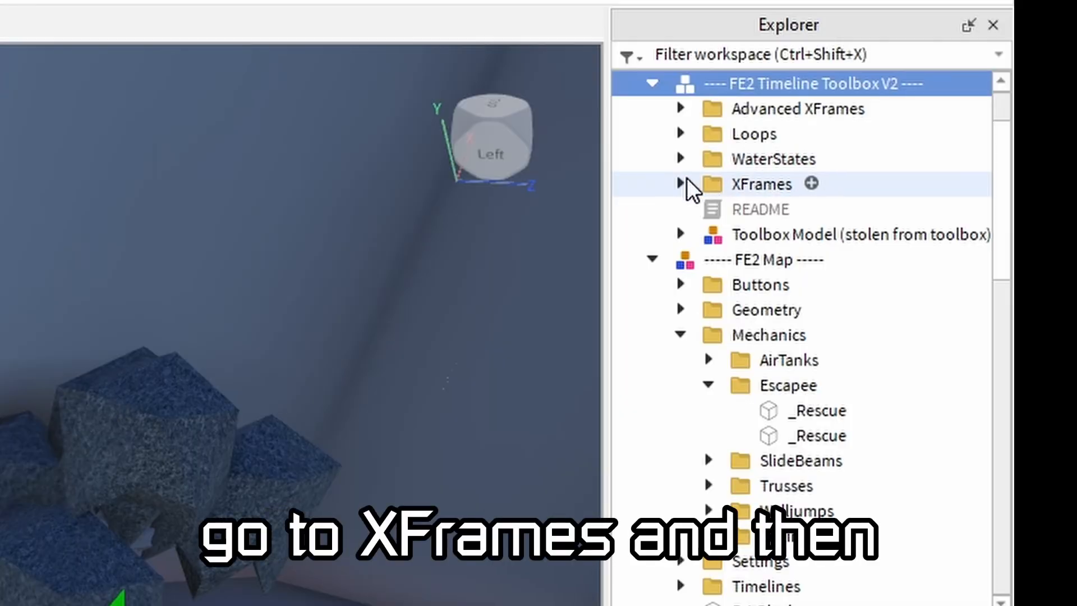
{"action": "left_click", "coordinate": [683, 185]}
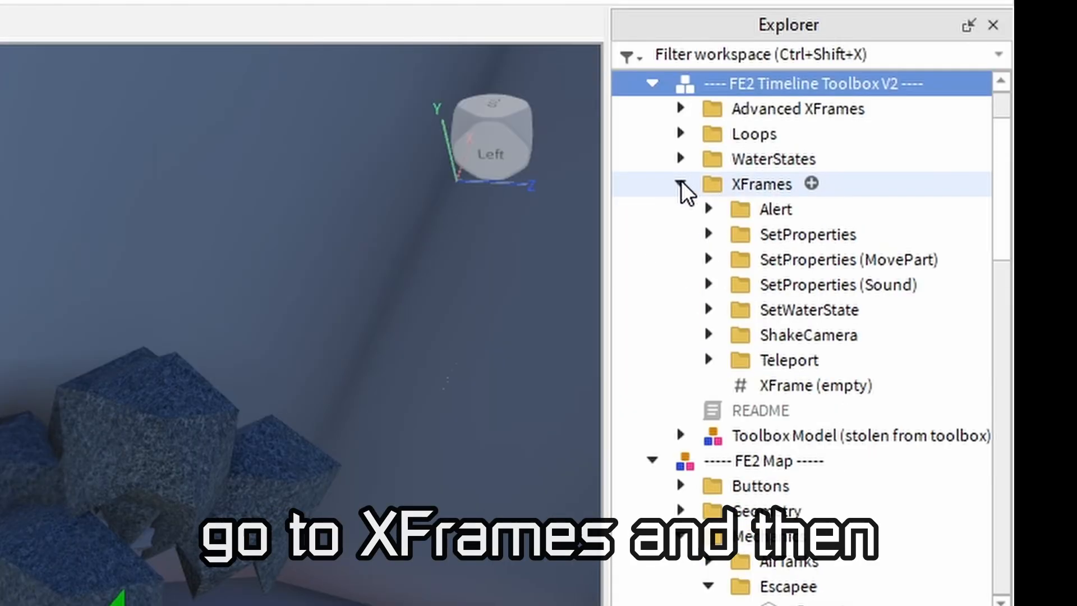
{"action": "left_click", "coordinate": [708, 309]}
{"action": "right_click", "coordinate": [829, 338]}
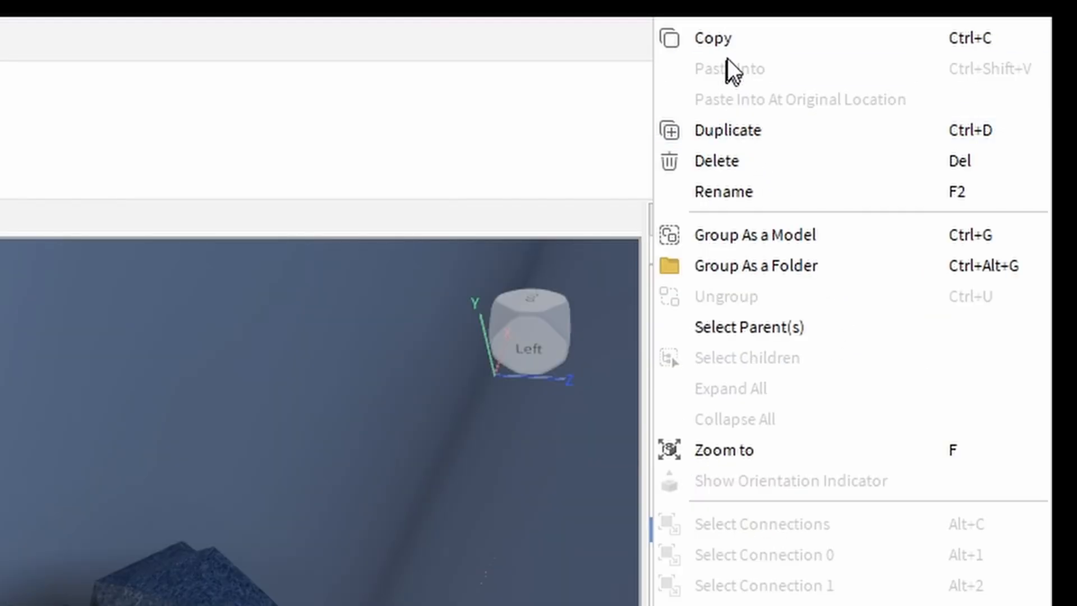
{"action": "left_click", "coordinate": [729, 38]}
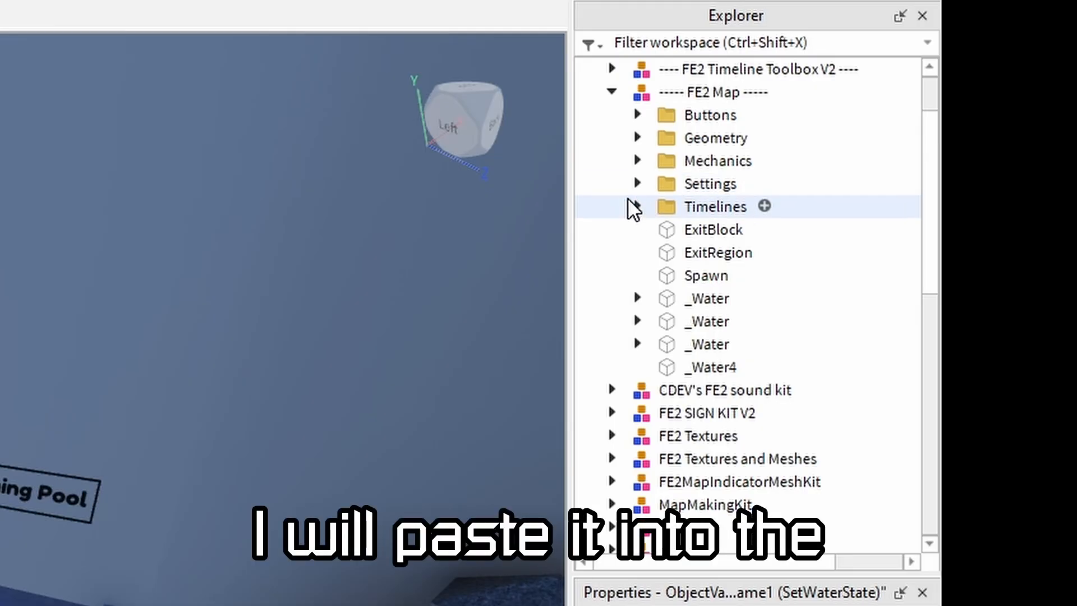
Paste the copied XFrame into Flood_Timeline of the FE2 Map and set its Value to the _Water4 part
{"action": "left_click", "coordinate": [637, 206]}
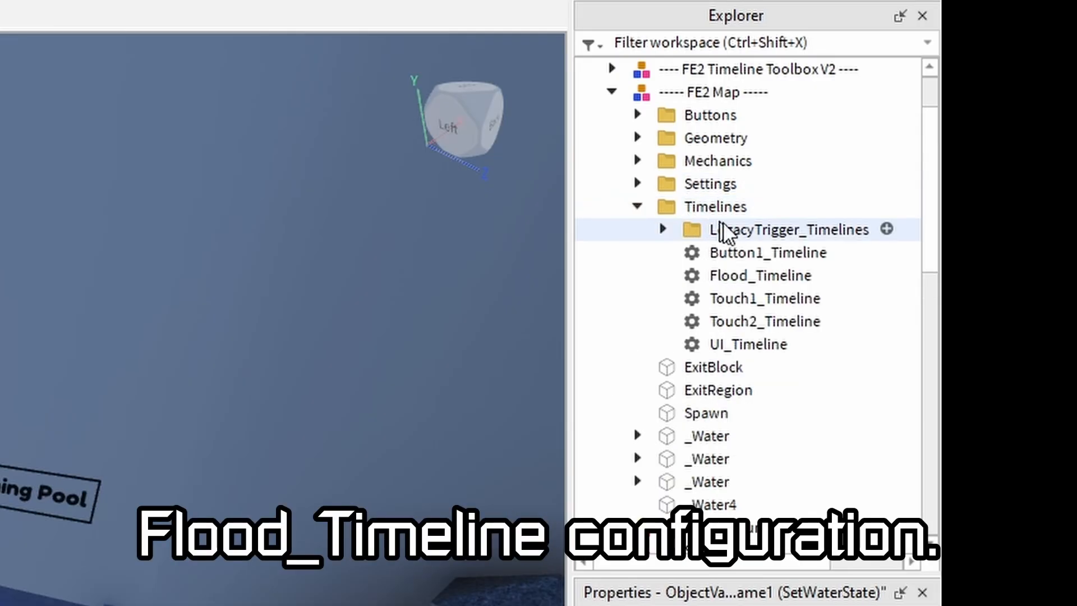
{"action": "right_click", "coordinate": [763, 274]}
{"action": "left_click", "coordinate": [667, 342]}
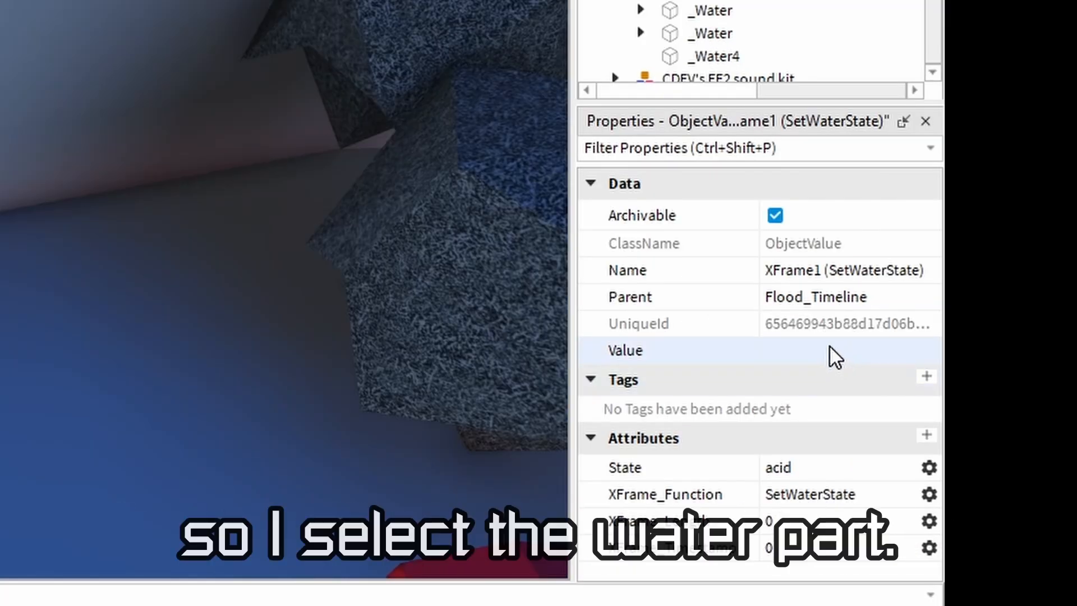
{"action": "left_click", "coordinate": [829, 345]}
{"action": "left_click", "coordinate": [547, 357]}
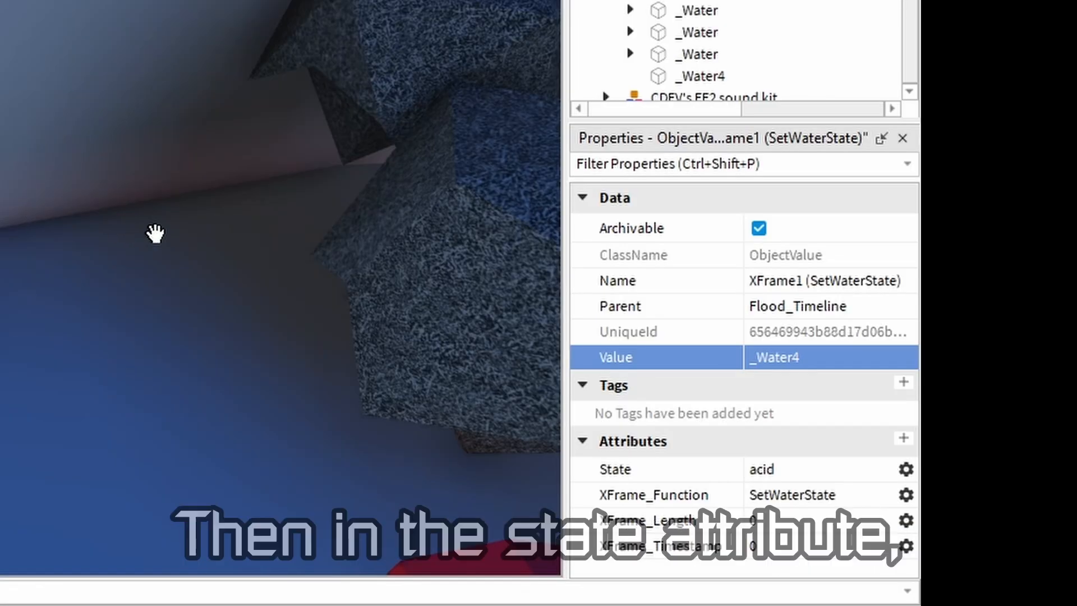
{"action": "right_click_drag", "start_coordinate": [156, 233], "coordinate": [208, 228]}
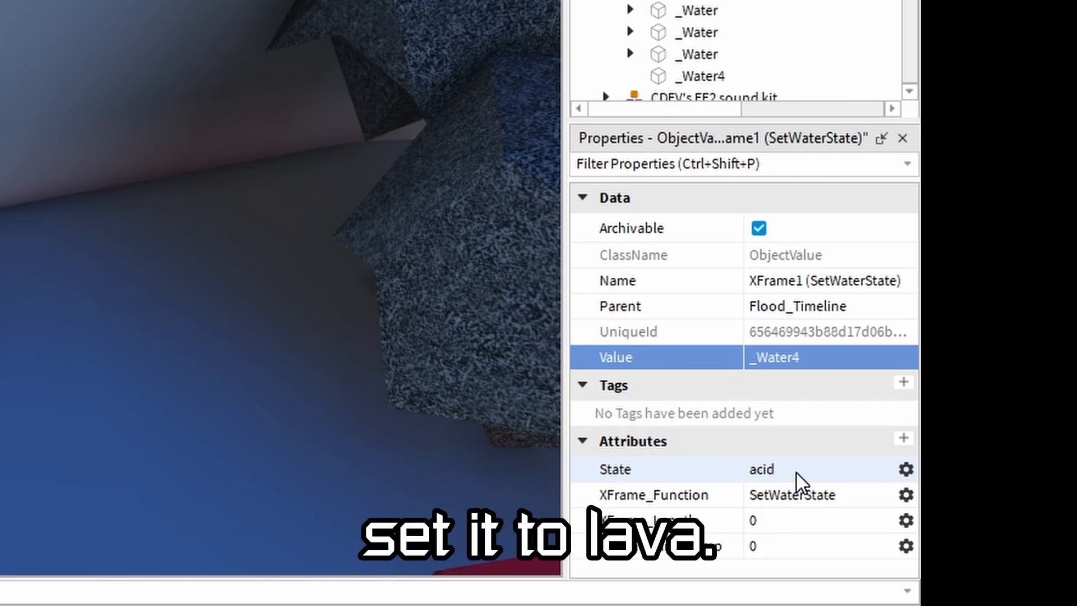
Set the State attribute of XFrame1 (SetWaterState) to lava and its XFrame_Timestamp to 5
{"action": "left_click", "coordinate": [796, 472]}
{"action": "type", "text": "lava"}
{"action": "key", "text": "Return"}
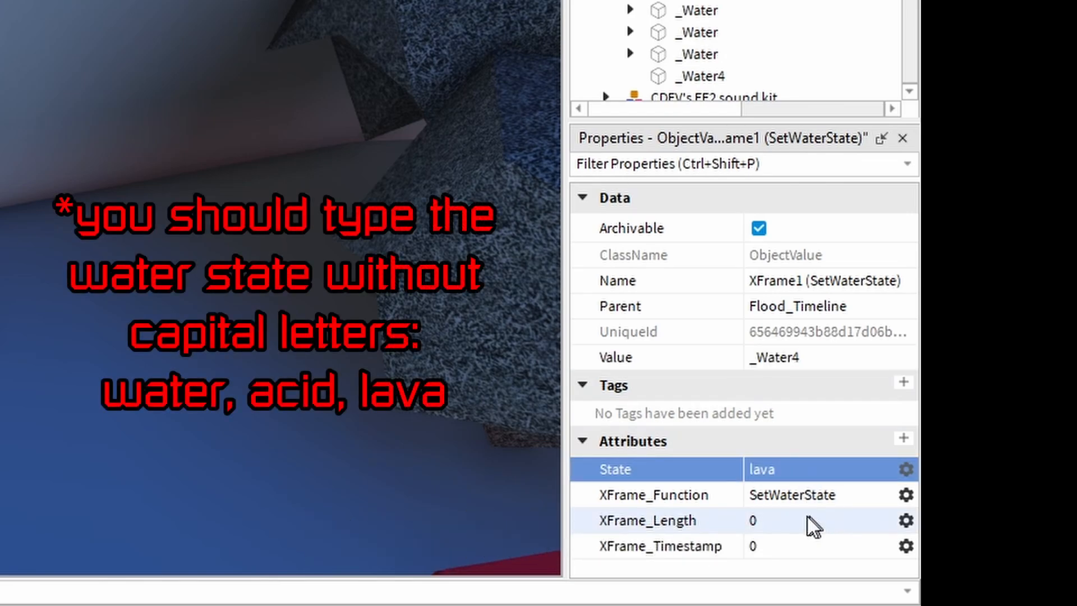
{"action": "left_click", "coordinate": [792, 545]}
{"action": "type", "text": "5"}
{"action": "key", "text": "Return"}
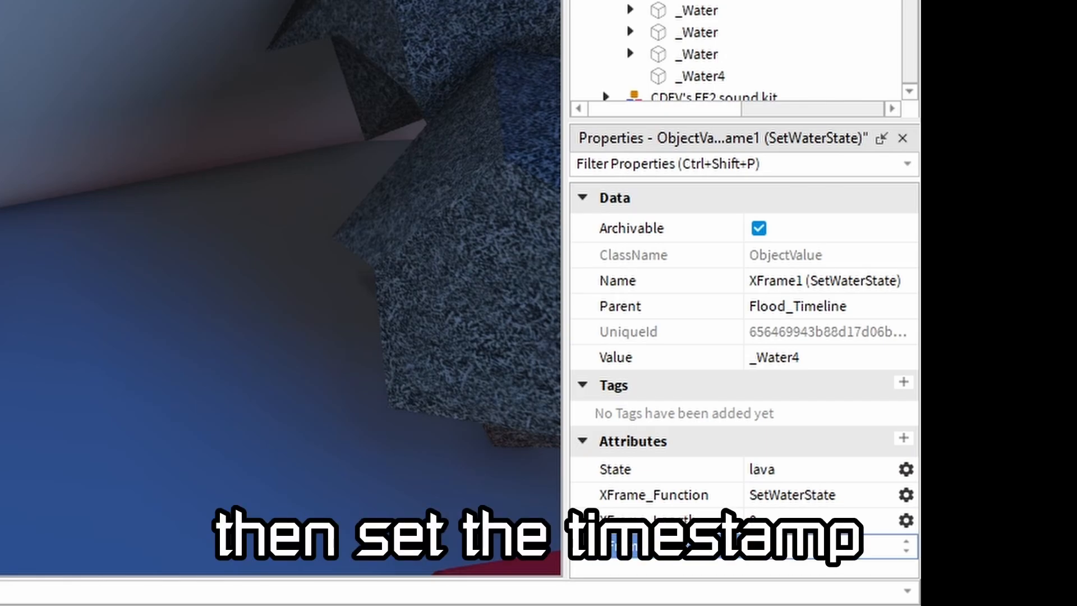
{"action": "right_click_drag", "start_coordinate": [57, 84], "coordinate": [90, 73]}
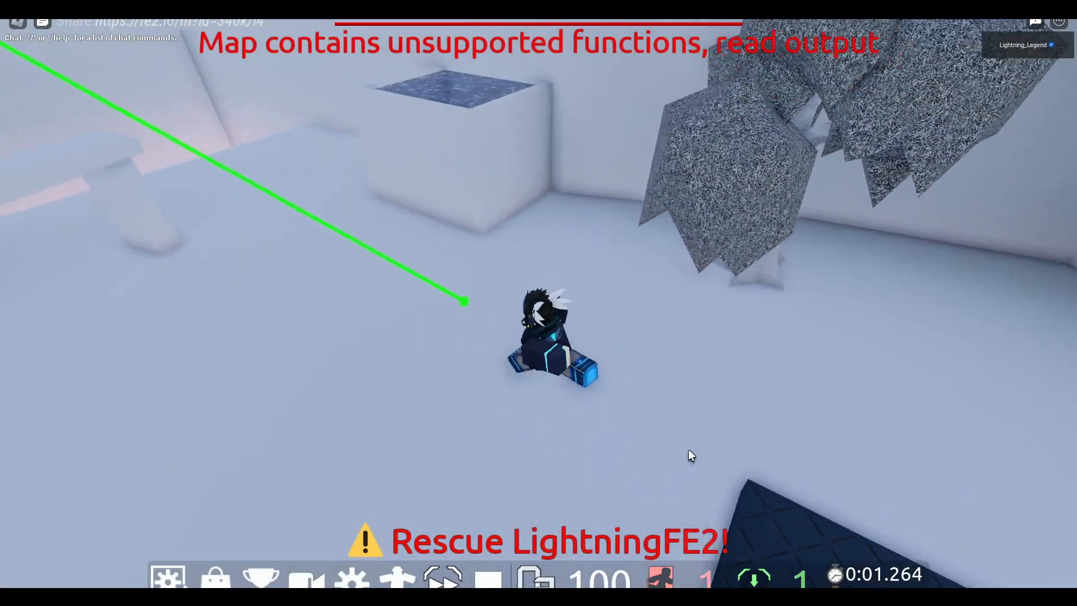
Playtest the map by moving the character around the start area to check the timed water state change
{"action": "key", "text": "w"}
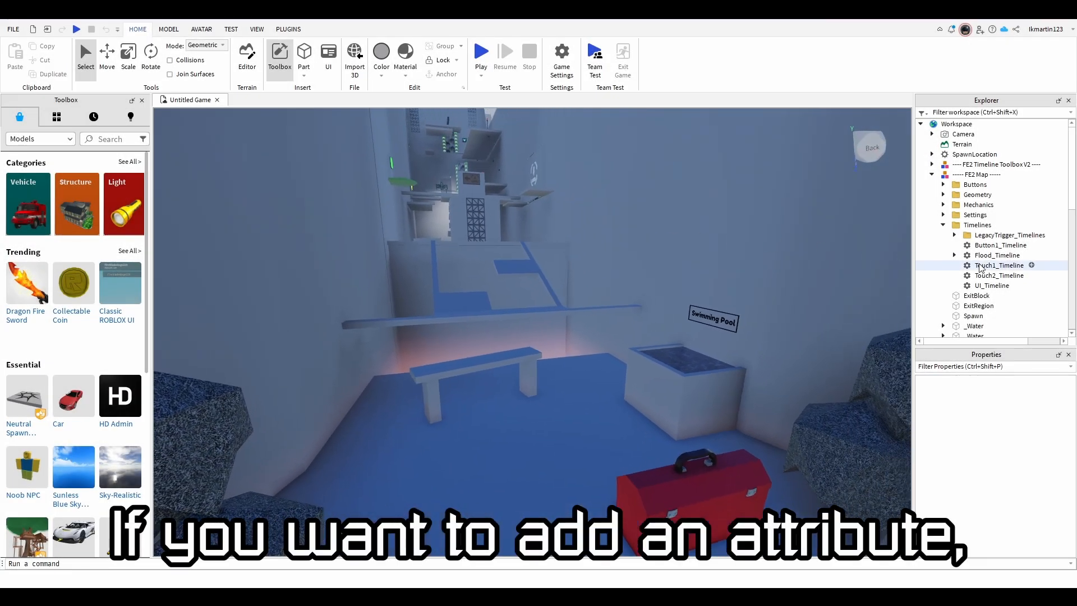
Add a Color3 attribute named SpecifiedColor to XFrame1 (SetWaterState) in Flood_Timeline
{"action": "left_click", "coordinate": [953, 255]}
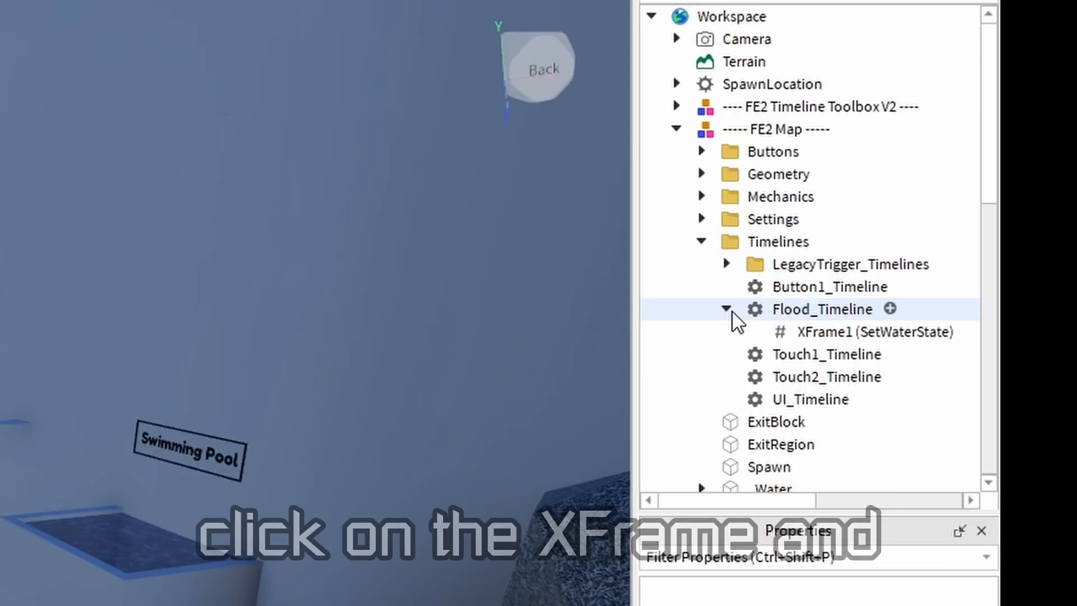
{"action": "left_click", "coordinate": [998, 265]}
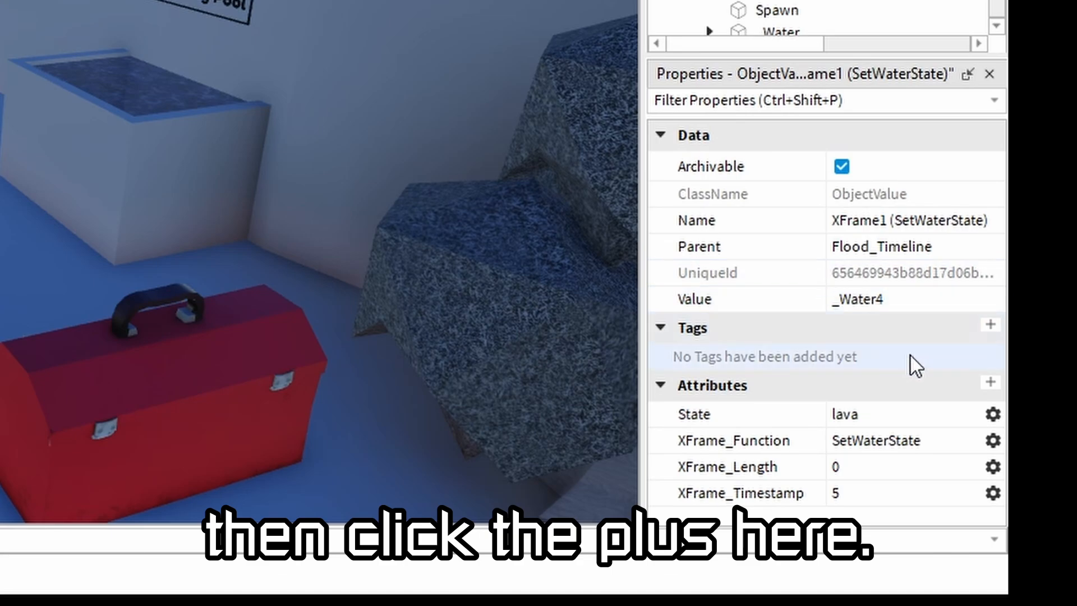
{"action": "left_click", "coordinate": [991, 383]}
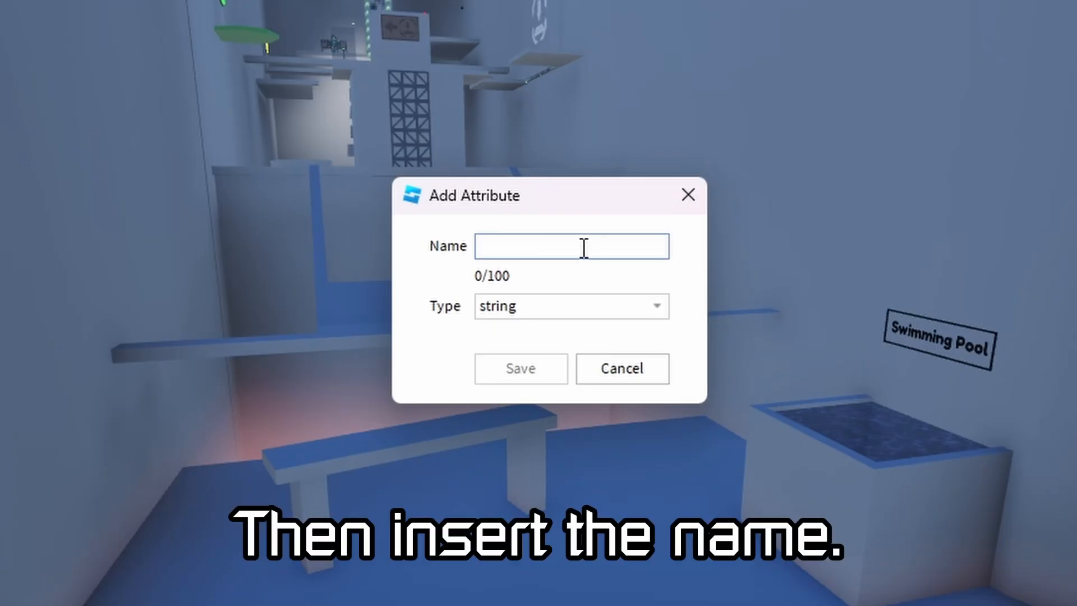
{"action": "type", "text": "Specified"}
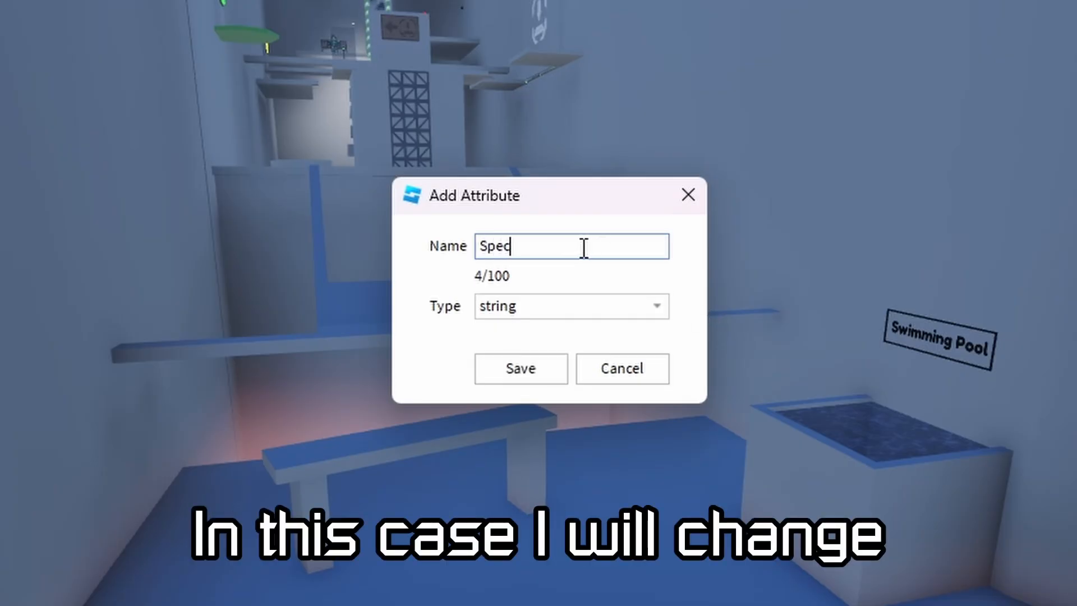
{"action": "type", "text": "Color"}
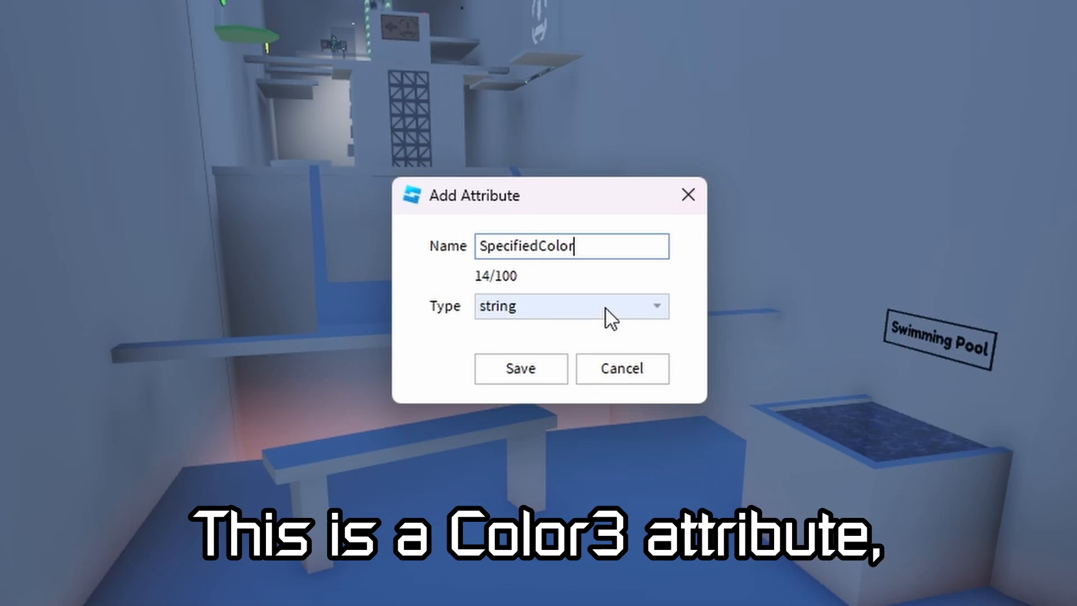
{"action": "left_click", "coordinate": [605, 307]}
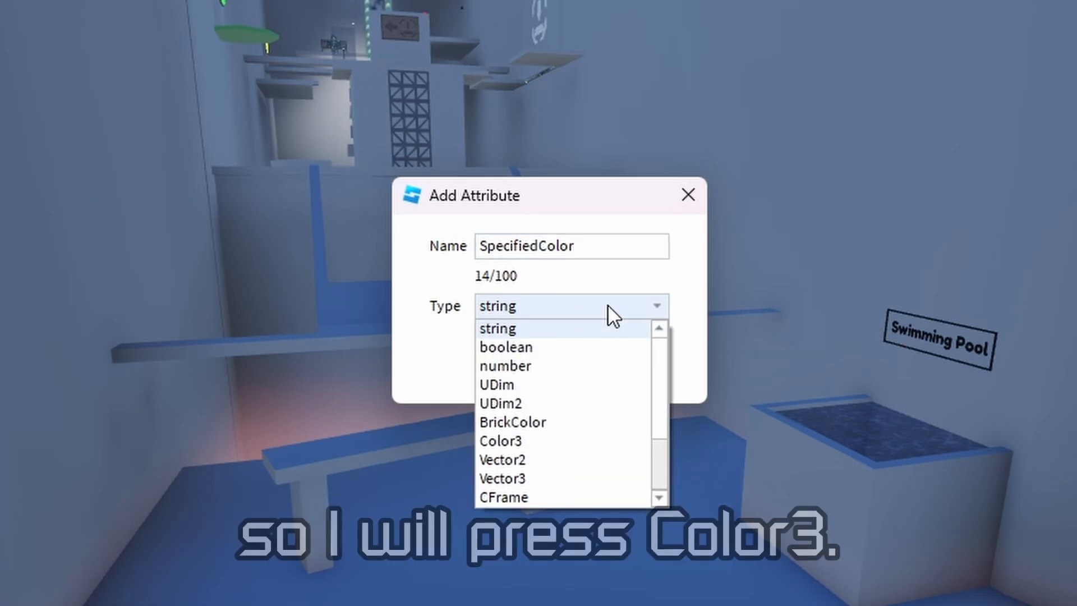
{"action": "left_click", "coordinate": [524, 443]}
{"action": "left_click", "coordinate": [538, 375]}
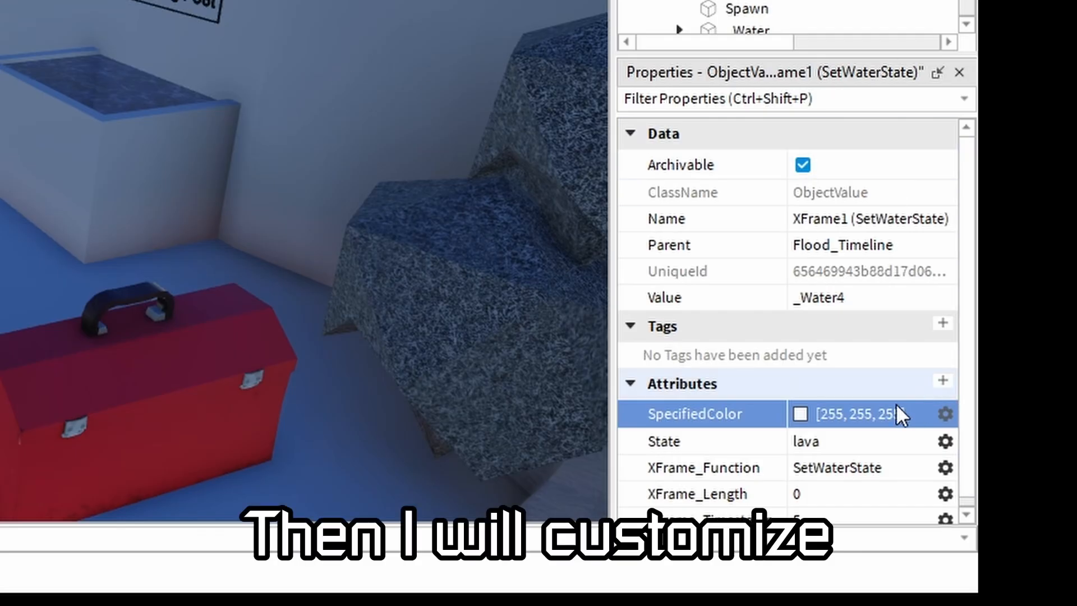
Set the SpecifiedColor attribute to a dark green, RGB 50, 143, 0
{"action": "left_click", "coordinate": [801, 414]}
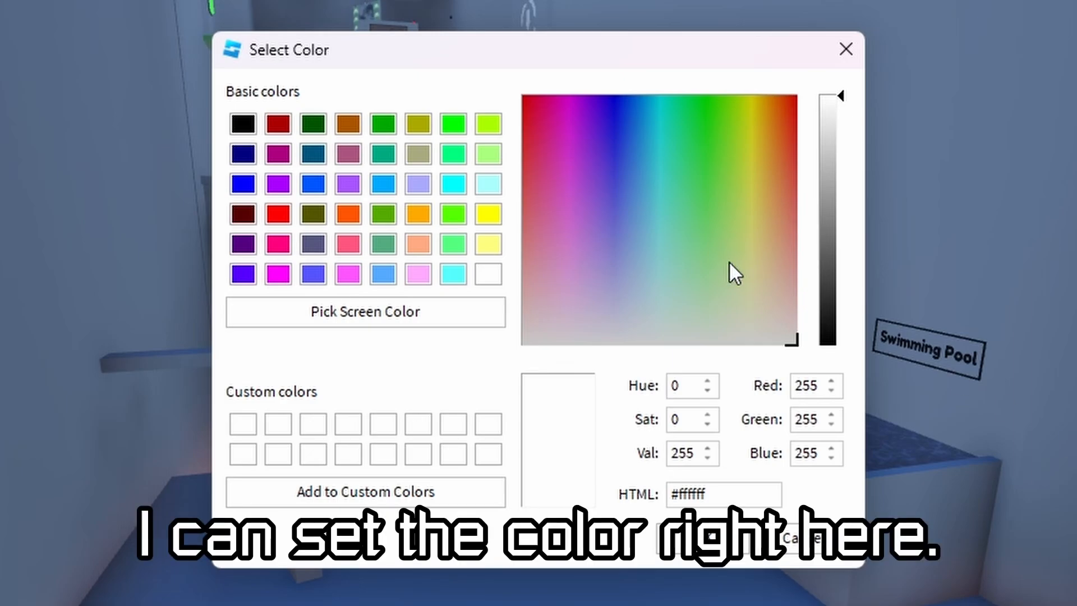
{"action": "left_click_drag", "start_coordinate": [644, 230], "coordinate": [721, 98]}
{"action": "left_click_drag", "start_coordinate": [835, 216], "coordinate": [834, 192]}
{"action": "left_click", "coordinate": [702, 538]}
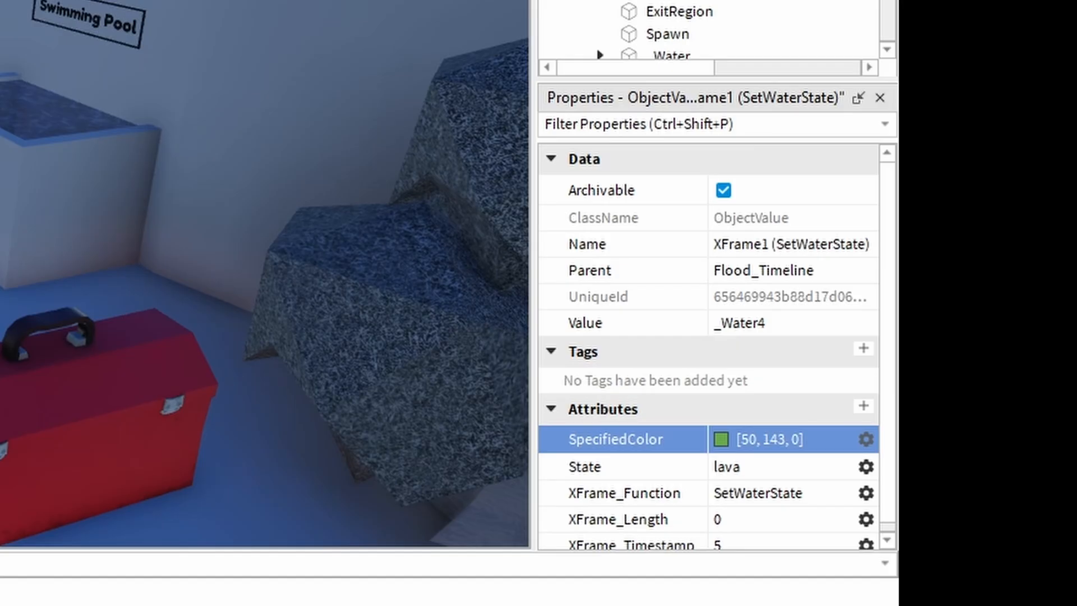
Add a boolean attribute named DontChangeColor to XFrame1 (SetWaterState) and turn it off
{"action": "left_click", "coordinate": [864, 406]}
{"action": "type", "text": "D"}
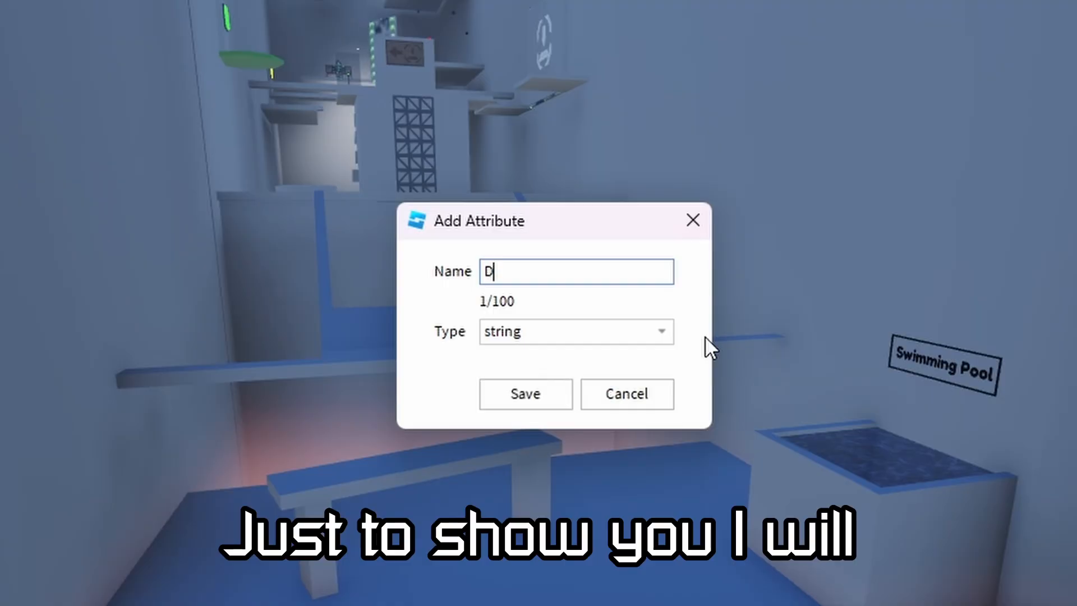
{"action": "type", "text": "ontChangeColor"}
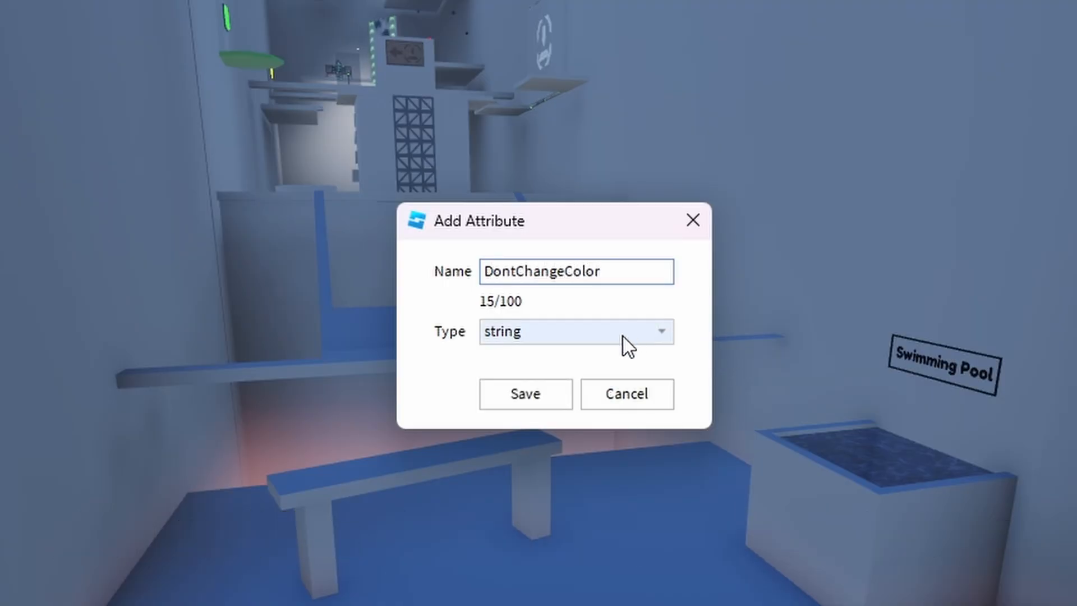
{"action": "left_click", "coordinate": [578, 331]}
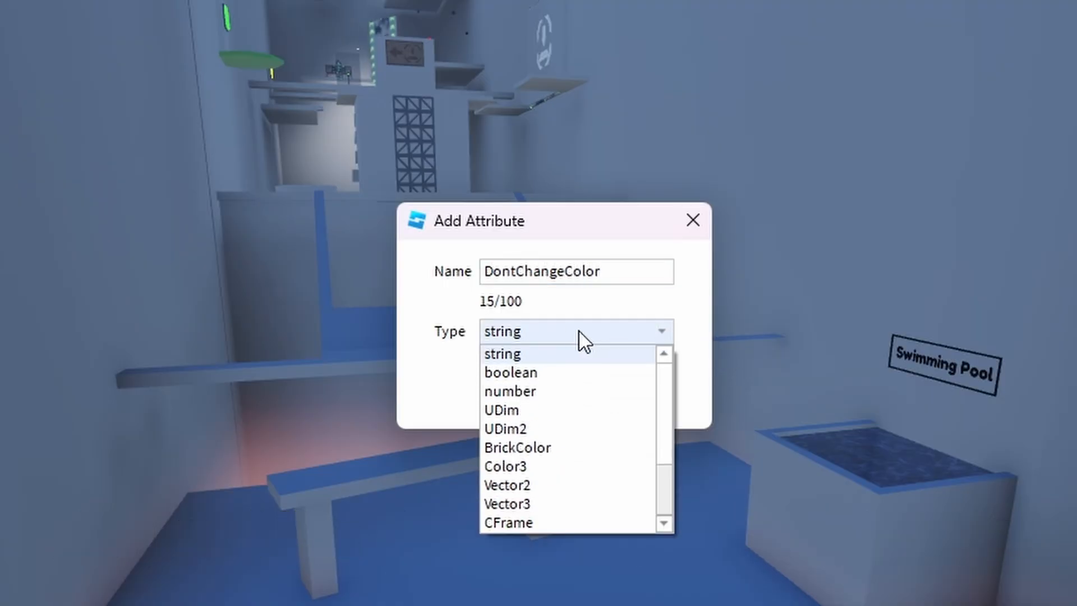
{"action": "left_click", "coordinate": [554, 373]}
{"action": "left_click", "coordinate": [524, 392]}
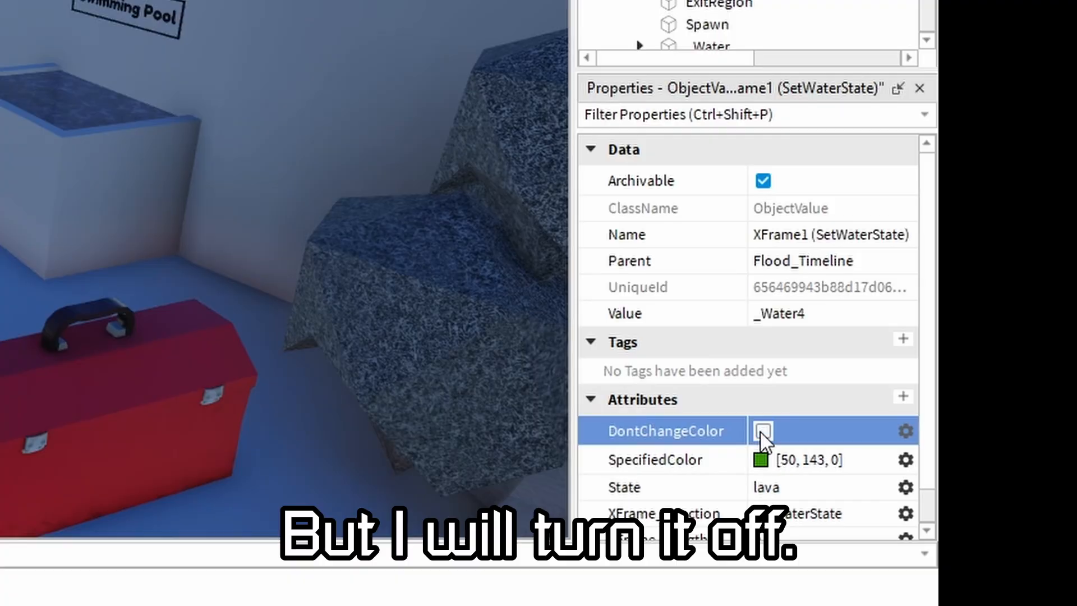
{"action": "left_click", "coordinate": [763, 430]}
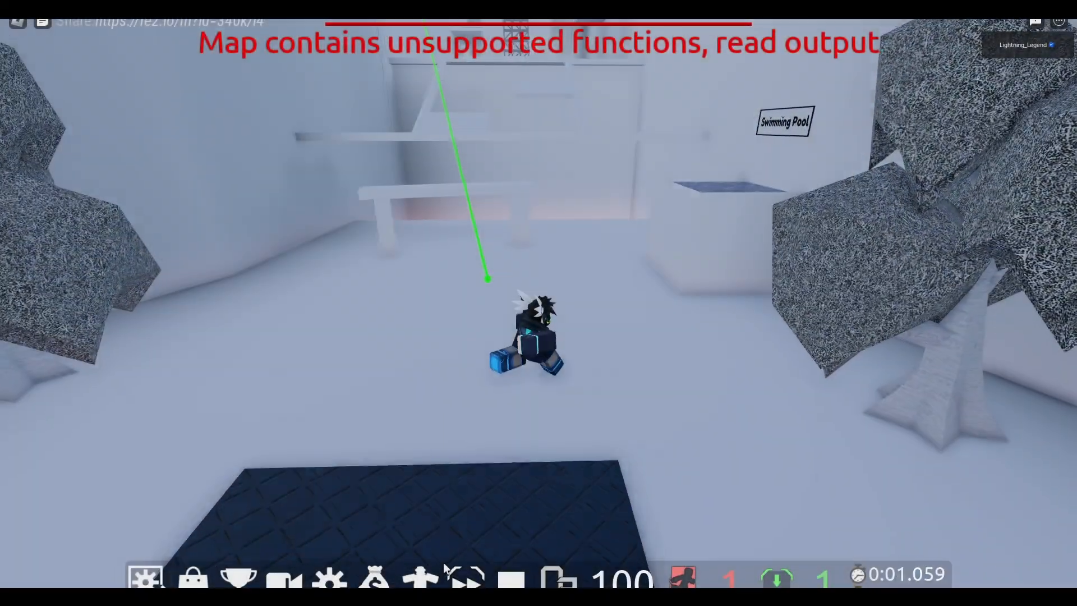
Playtest the map by moving the character to the swimming pool to check the liquid's specified color
{"action": "key", "text": "w"}
{"action": "right_click_drag", "start_coordinate": [516, 524], "coordinate": [516, 524]}
{"action": "key", "text": "space"}
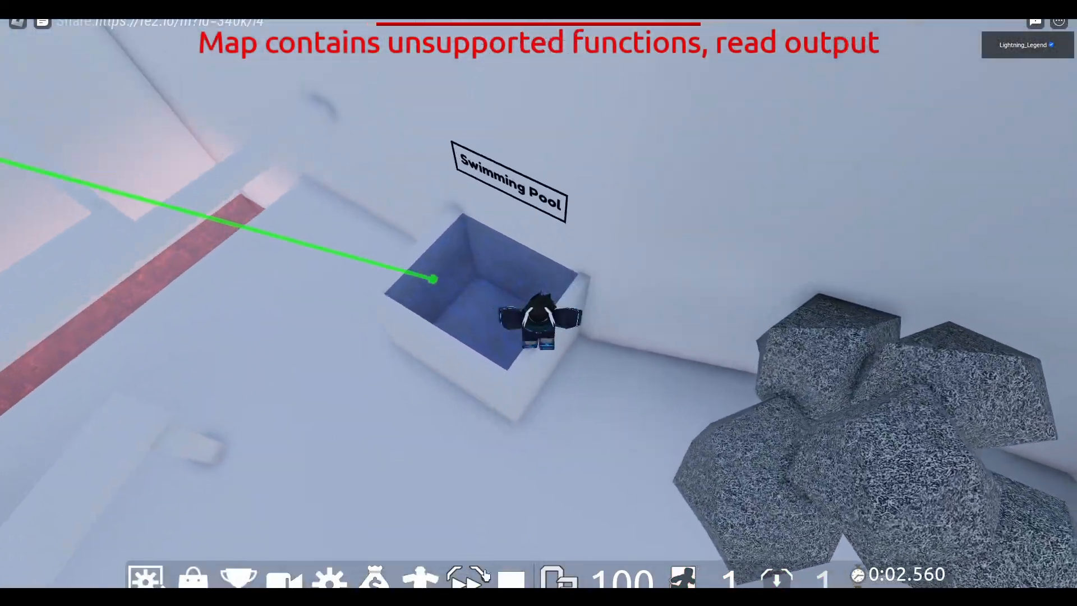
{"action": "right_click_drag", "start_coordinate": [572, 469], "coordinate": [572, 469]}
{"action": "key", "text": "space"}
{"action": "key", "text": "d"}
{"action": "key", "text": "a"}
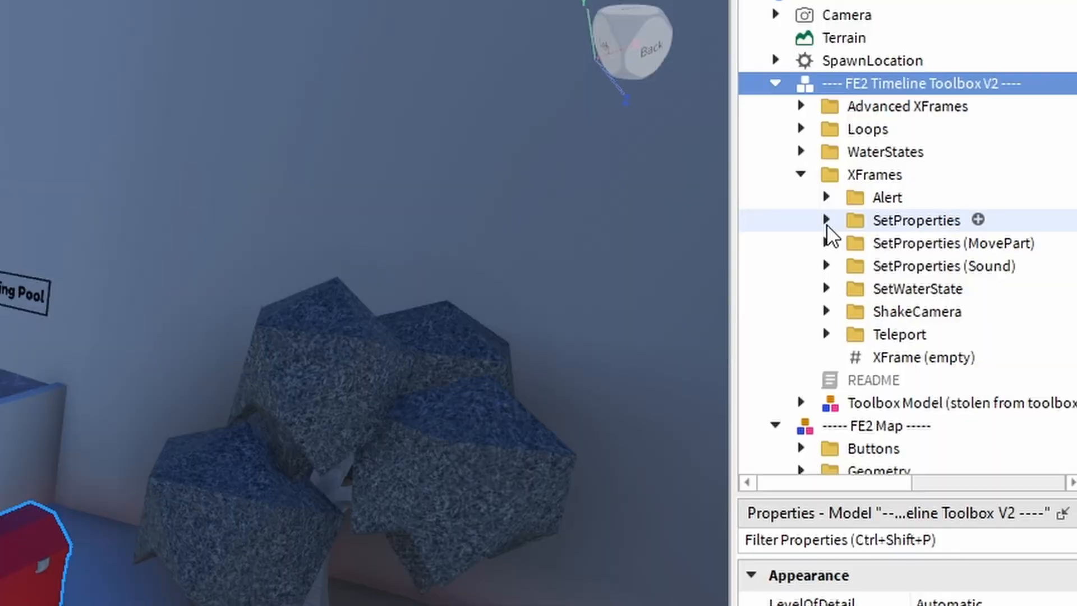
Copy the XFrame from the XFrames > SetProperties folder of the FE2 Timeline Toolbox V2 model
{"action": "left_click", "coordinate": [956, 227]}
{"action": "left_click", "coordinate": [1014, 235]}
{"action": "right_click", "coordinate": [1014, 234]}
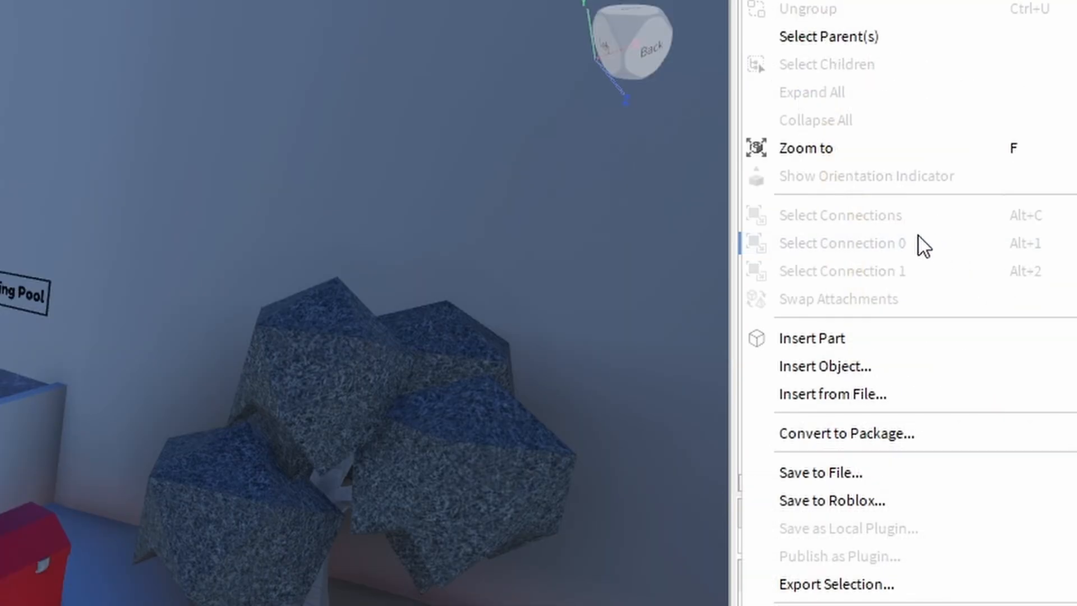
{"action": "left_click", "coordinate": [849, 58]}
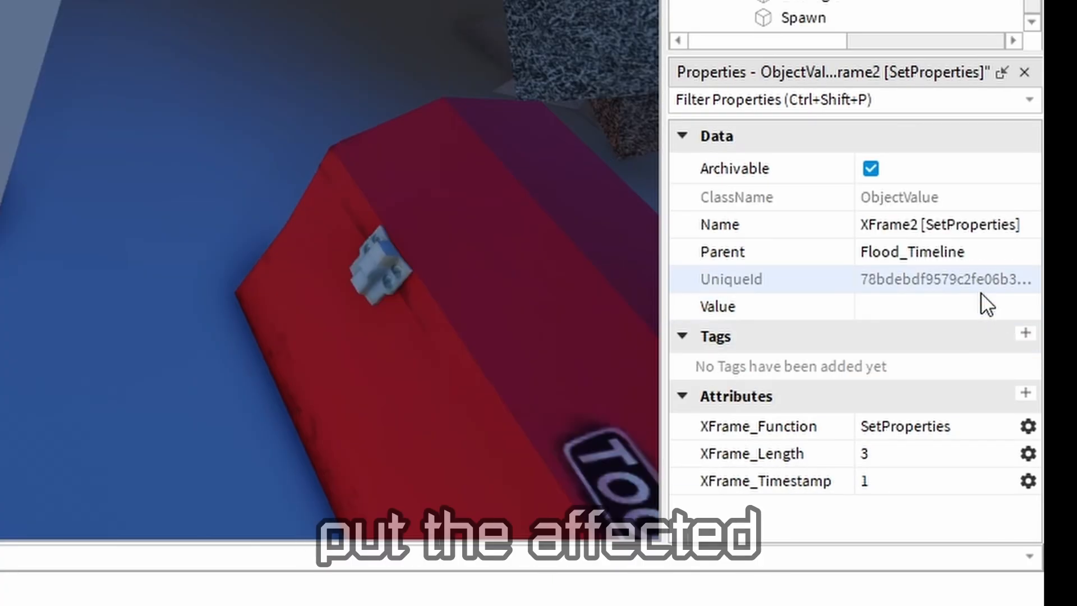
Set the Value of XFrame2 [SetProperties] in Flood_Timeline to the swimming pool's block part
{"action": "left_click", "coordinate": [956, 306]}
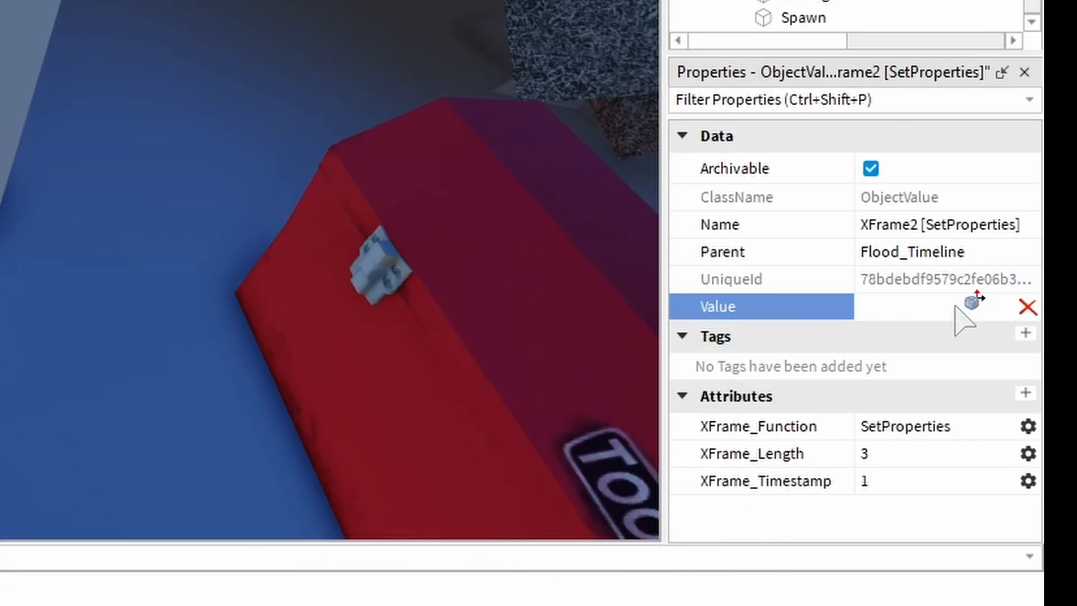
{"action": "left_click", "coordinate": [577, 363]}
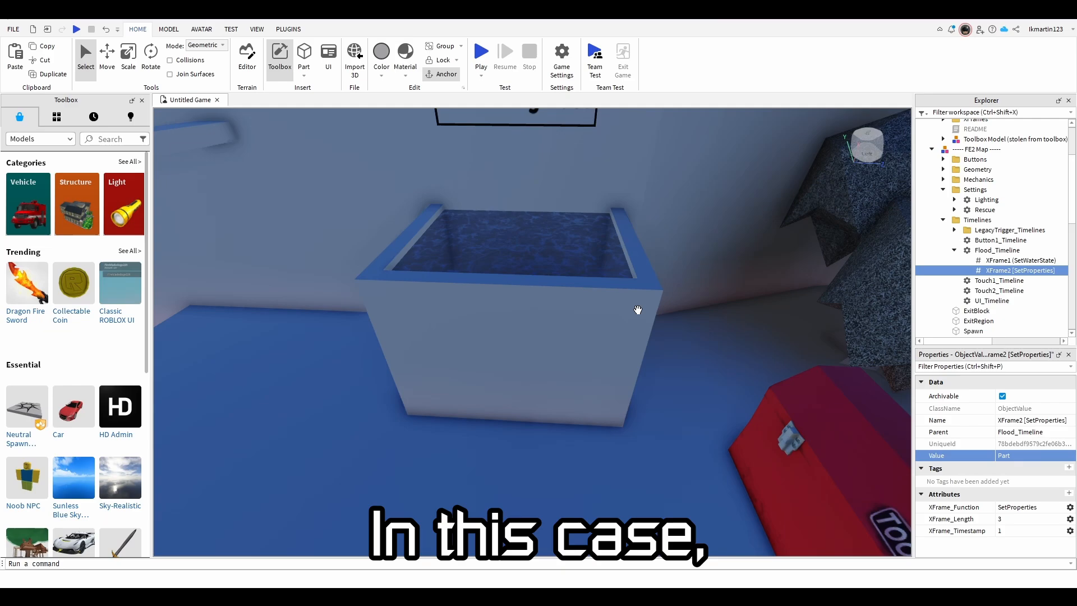
{"action": "right_click_drag", "start_coordinate": [638, 308], "coordinate": [654, 305]}
{"action": "left_click", "coordinate": [529, 363]}
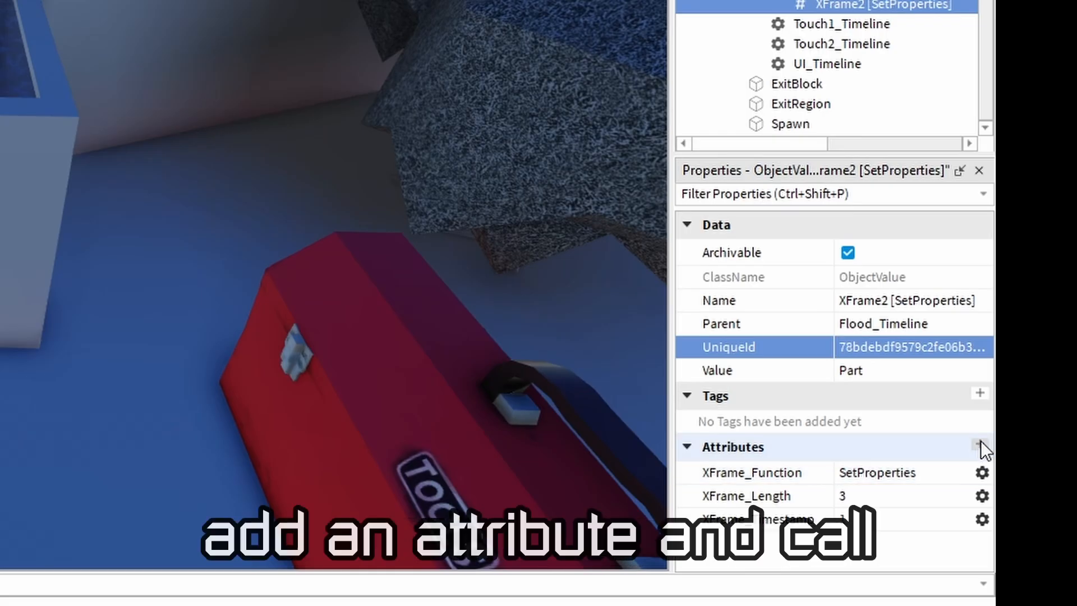
Add a number attribute named Property_Transparency to XFrame2 [SetProperties] and set it to 0.6
{"action": "left_click", "coordinate": [979, 442]}
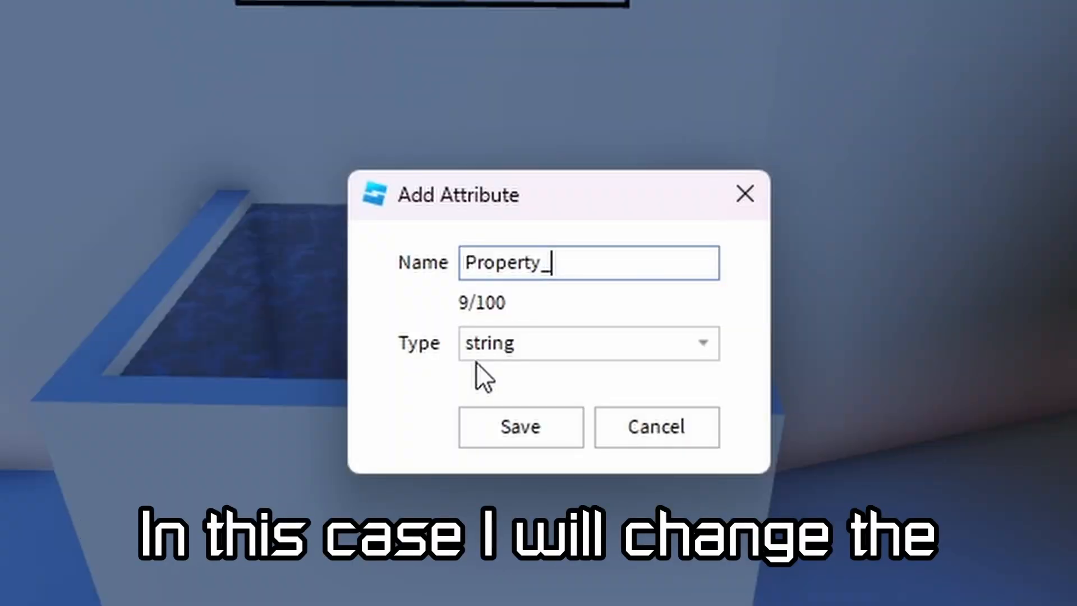
{"action": "type", "text": "Transparency"}
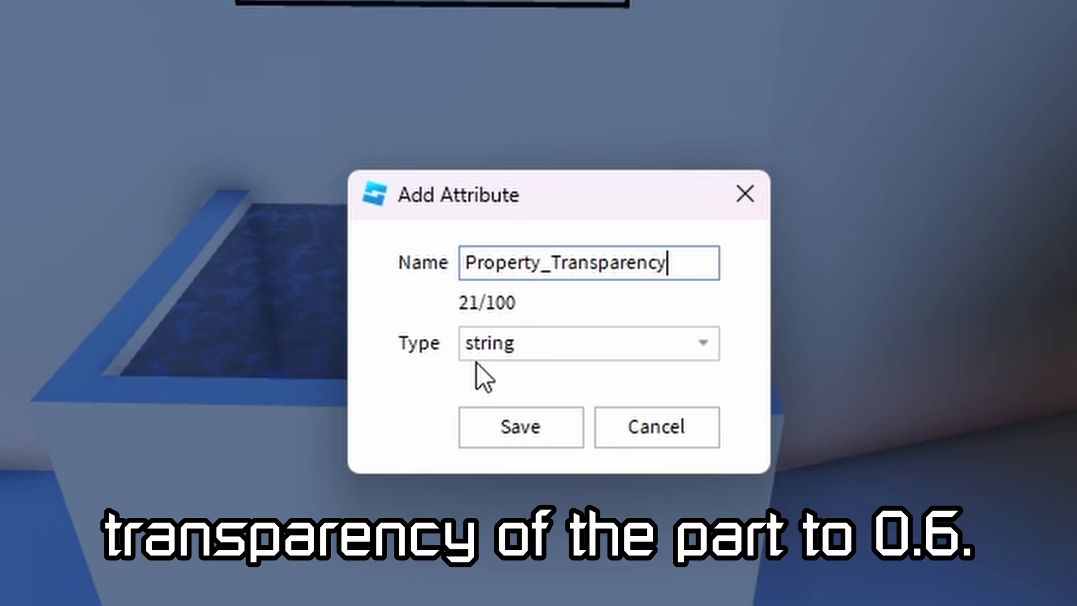
{"action": "left_click", "coordinate": [655, 342]}
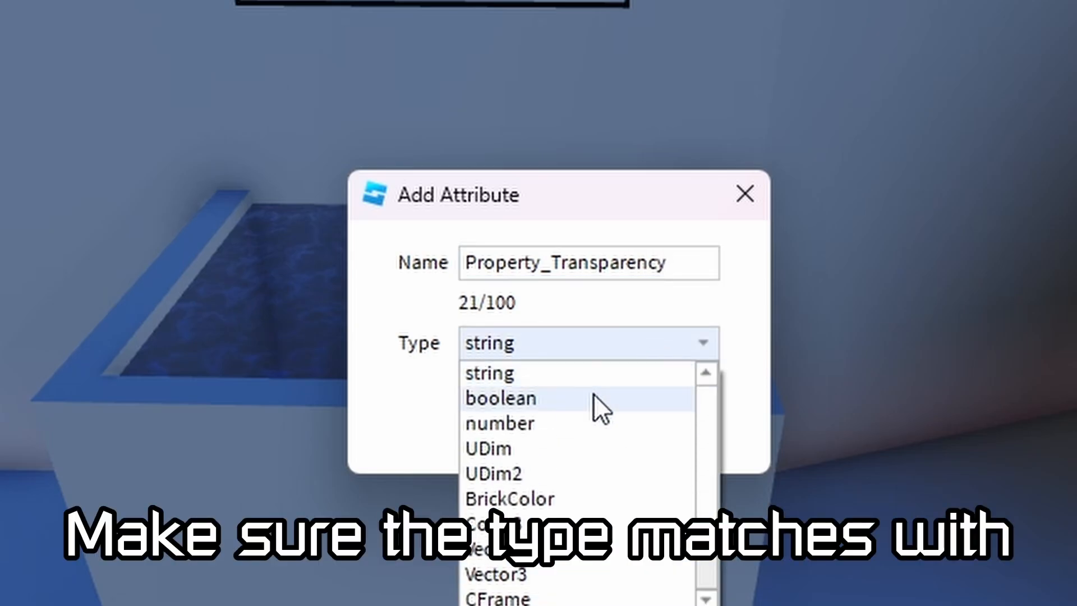
{"action": "left_click", "coordinate": [578, 423]}
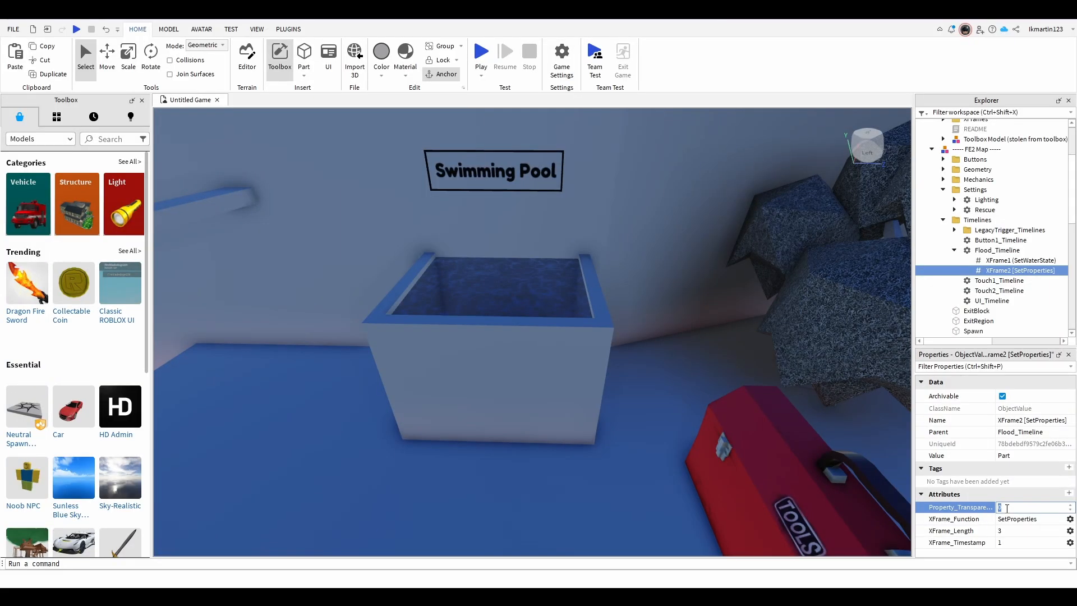
{"action": "left_click", "coordinate": [1005, 495]}
{"action": "type", "text": "0."}
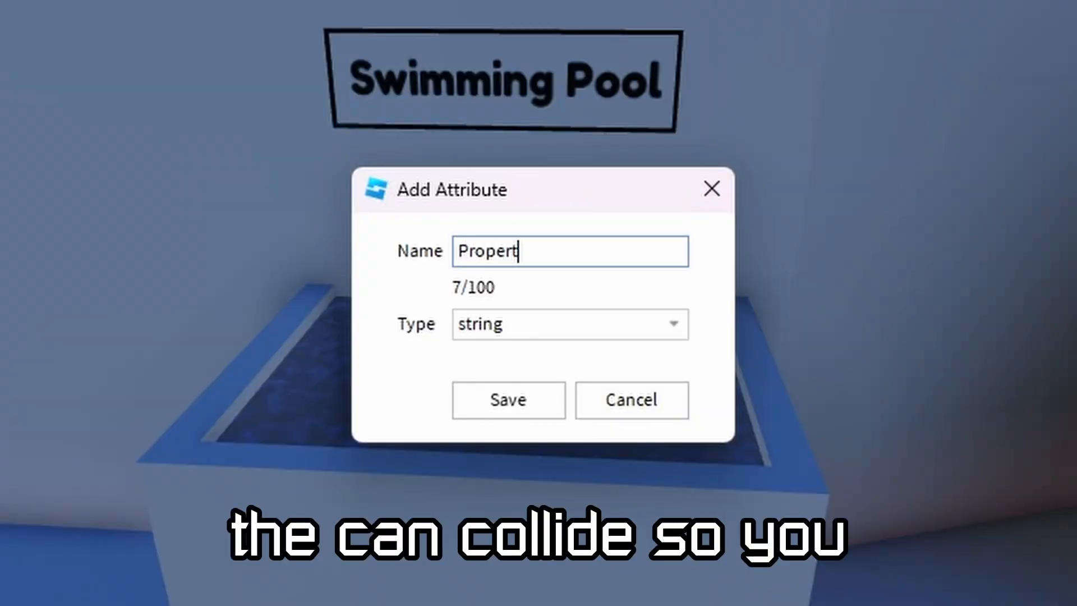
Add a boolean attribute named Property_CanCollide to XFrame2 [SetProperties] with its value off
{"action": "type", "text": "y_CanCollide"}
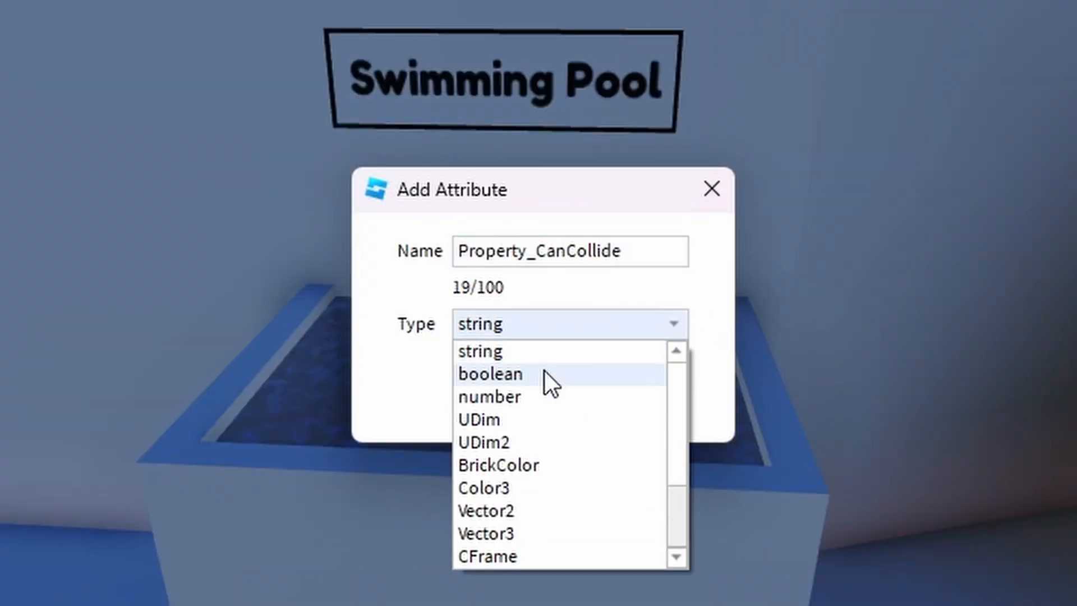
{"action": "left_click", "coordinate": [544, 371]}
{"action": "left_click", "coordinate": [516, 399]}
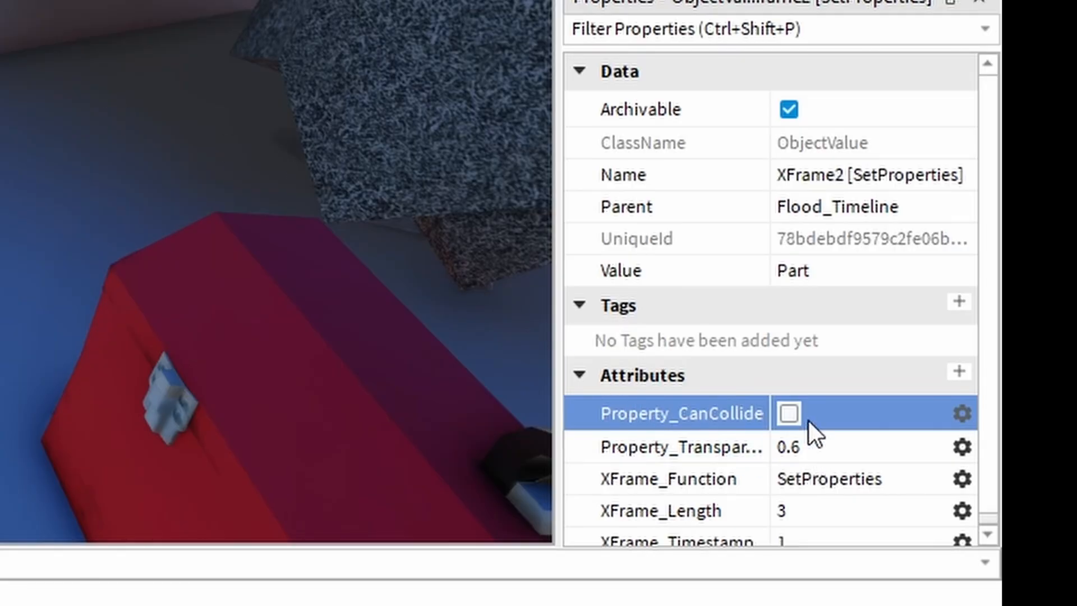
{"action": "left_click", "coordinate": [791, 414]}
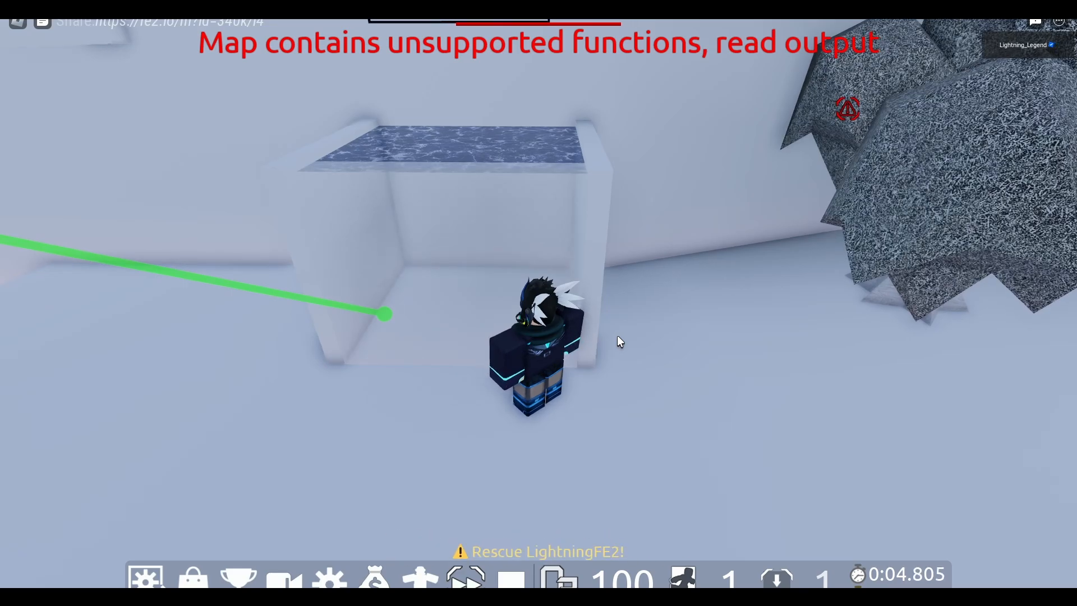
Playtest the map by walking the character into the swimming pool to check the block's transparency and collision
{"action": "right_click_drag", "start_coordinate": [617, 337], "coordinate": [617, 337]}
{"action": "key", "text": "w"}
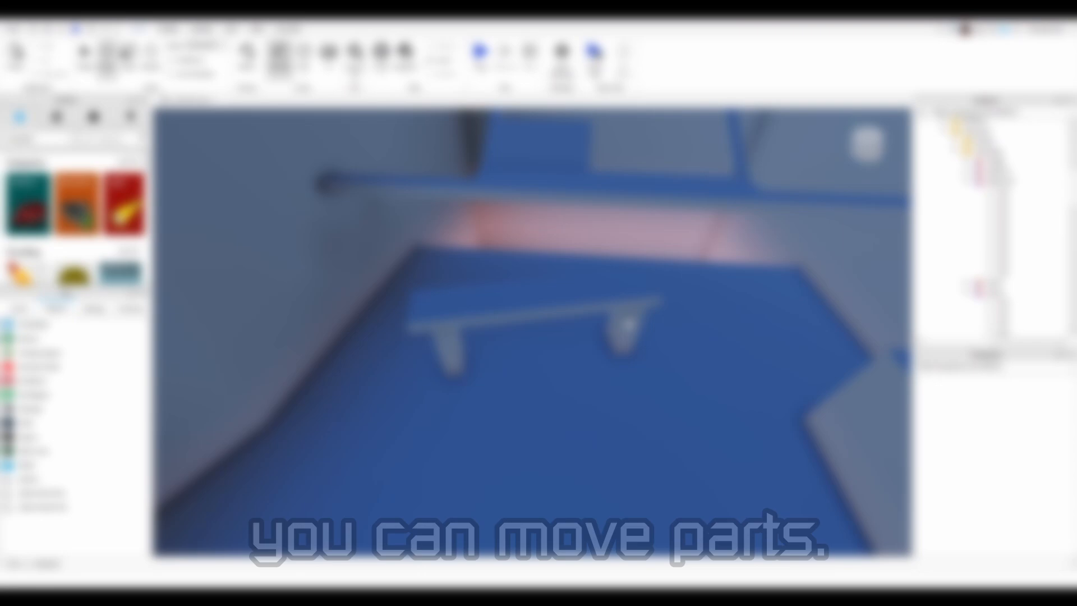
{"action": "scroll", "coordinate": [629, 324], "scroll_direction": "up", "scroll_amount": 1}
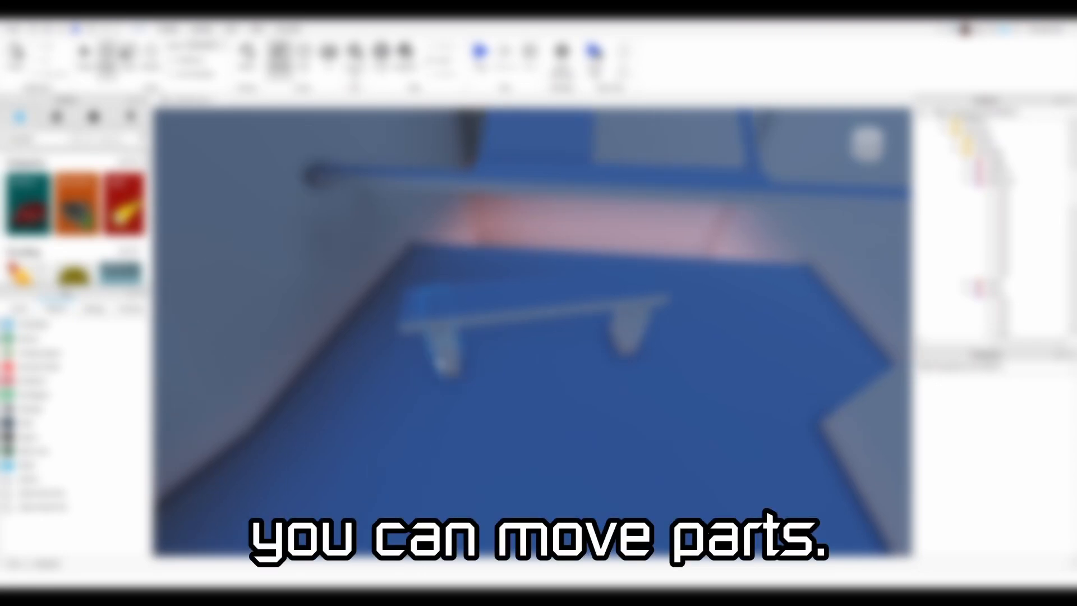
{"action": "left_click", "coordinate": [447, 353]}
{"action": "left_click", "coordinate": [594, 298], "text": "ctrl"}
{"action": "left_click", "coordinate": [637, 335], "text": "ctrl"}
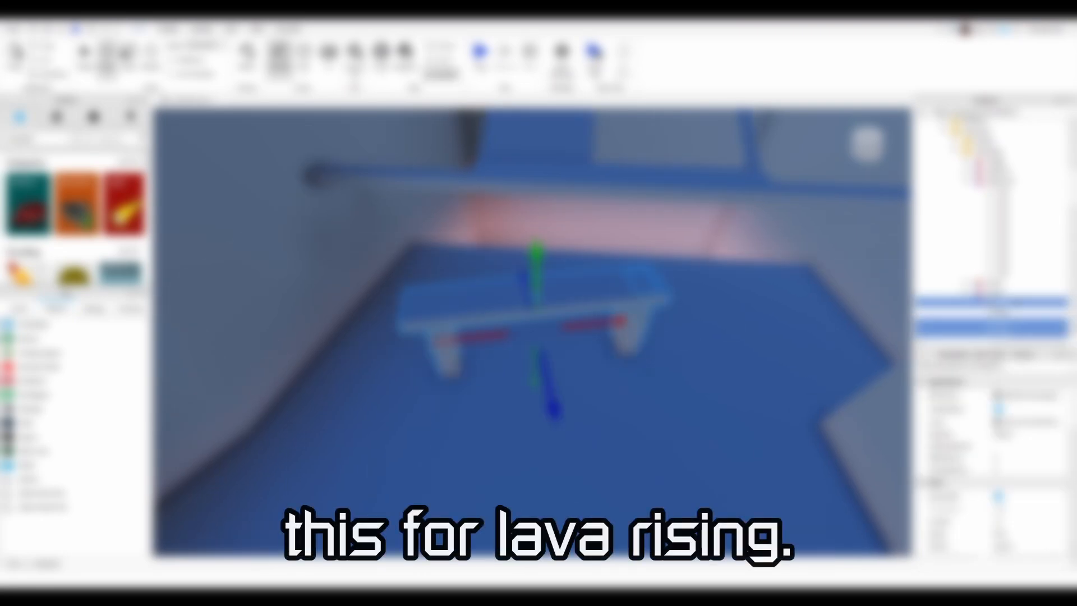
{"action": "right_click", "coordinate": [997, 299]}
{"action": "left_click", "coordinate": [958, 109]}
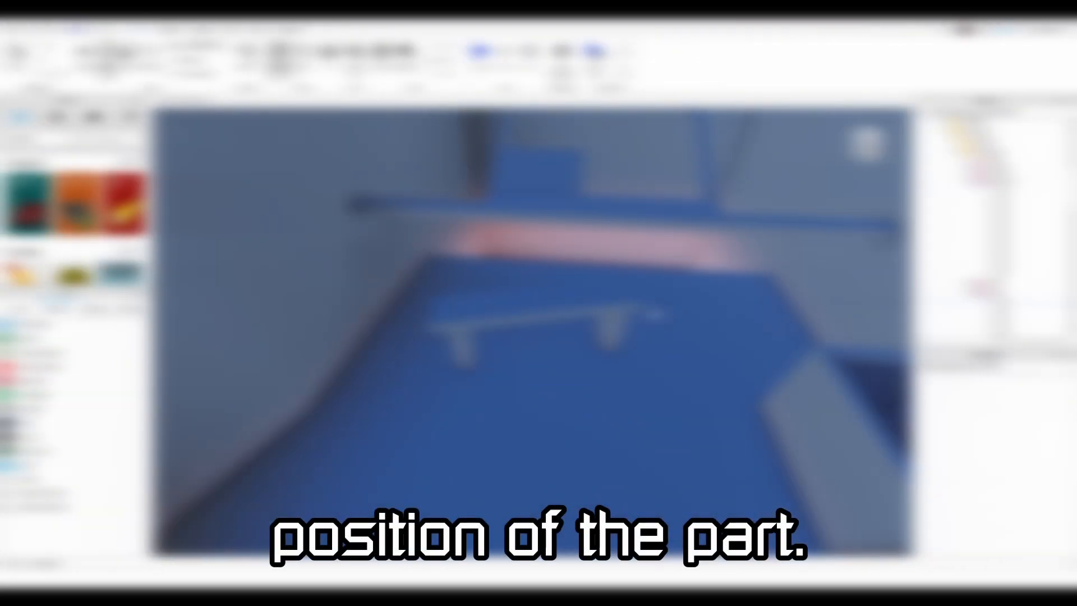
{"action": "left_click", "coordinate": [638, 340]}
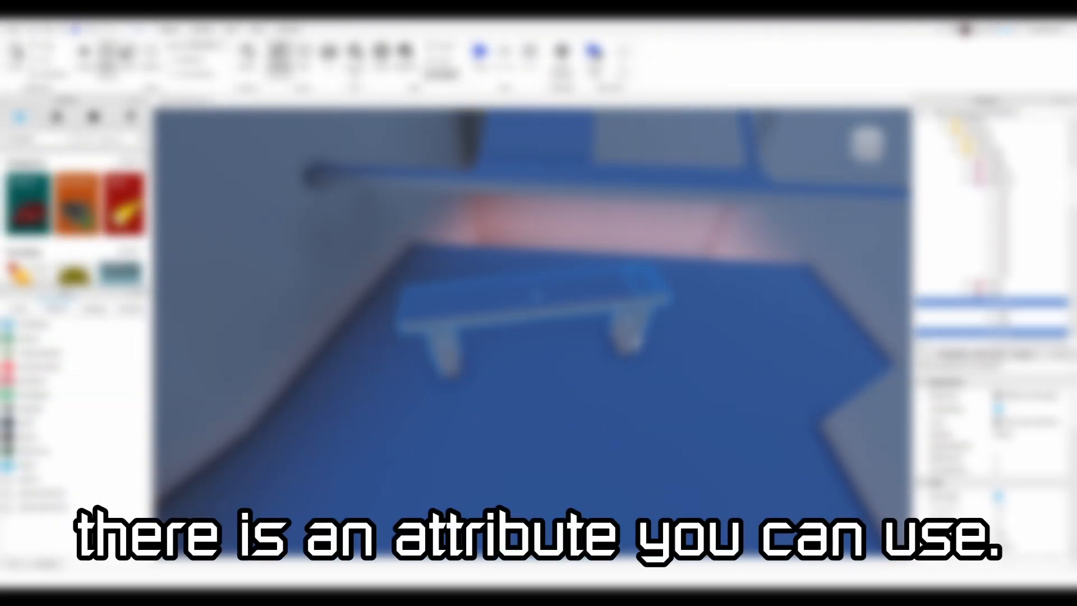
{"action": "right_click", "coordinate": [1017, 302]}
{"action": "left_click", "coordinate": [960, 111]}
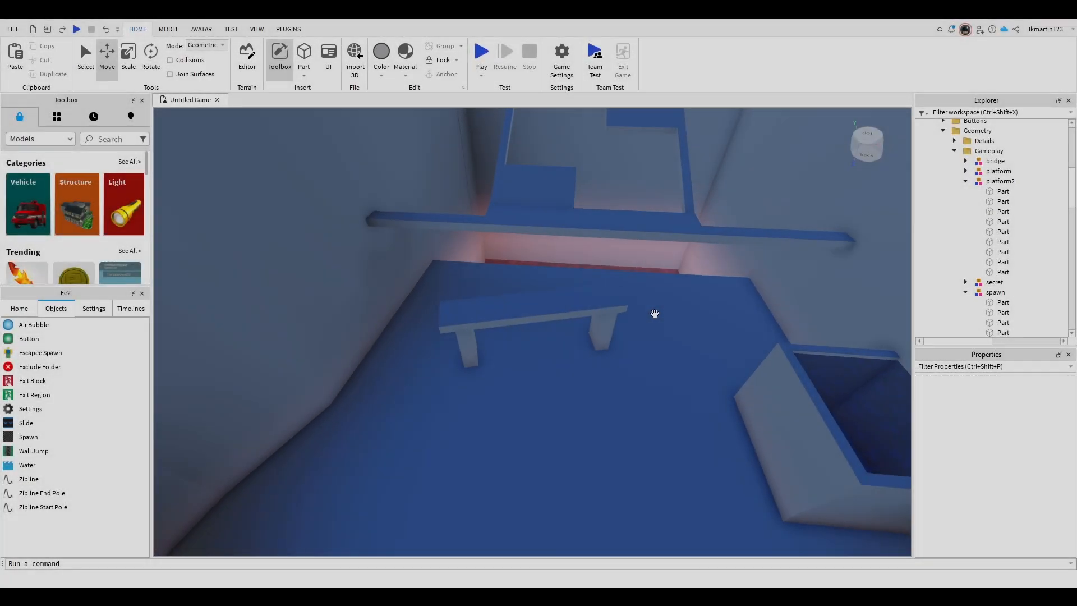
Group the first platform's top and its two legs in the spawn model into one model
{"action": "scroll", "coordinate": [521, 335], "scroll_direction": "up", "scroll_amount": 2}
{"action": "left_click", "coordinate": [447, 360]}
{"action": "left_click", "coordinate": [584, 302], "text": "ctrl"}
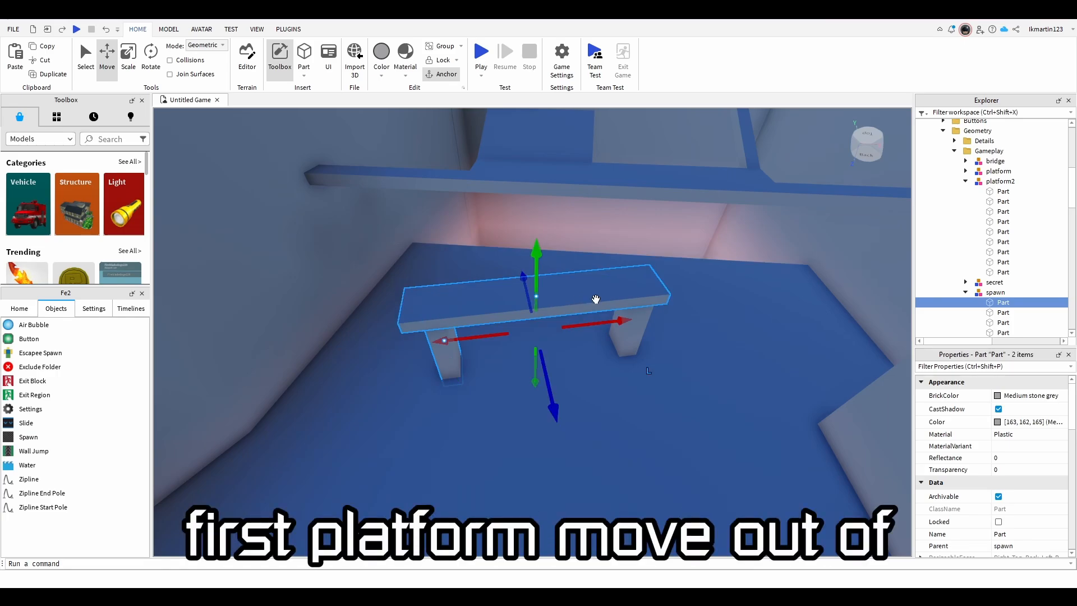
{"action": "left_click", "coordinate": [638, 341], "text": "ctrl"}
{"action": "right_click", "coordinate": [1002, 304]}
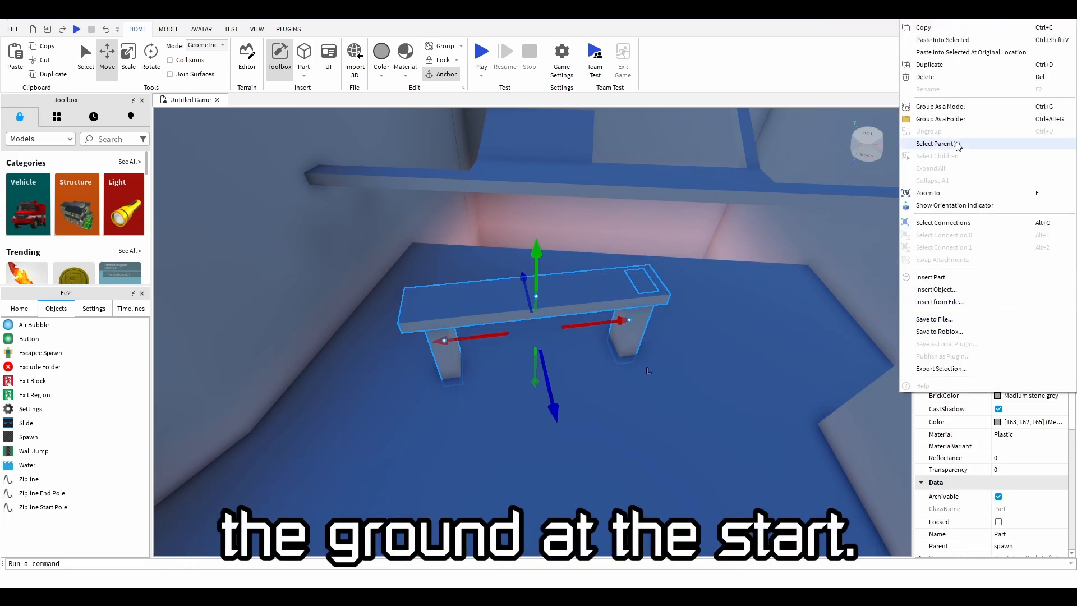
{"action": "left_click", "coordinate": [959, 110]}
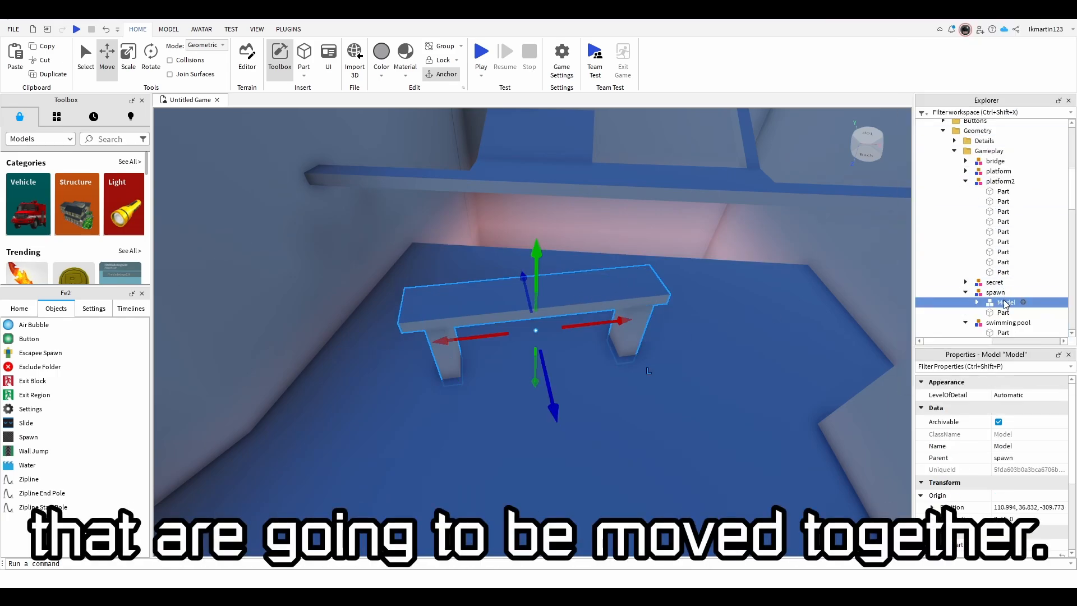
Rename the grouped platform model Moving Platform and move it out of Gameplay directly into the Geometry folder
{"action": "type", "text": "pla"}
{"action": "key", "text": "BackSpace"}
{"action": "key", "text": "BackSpace"}
{"action": "key", "text": "BackSpace"}
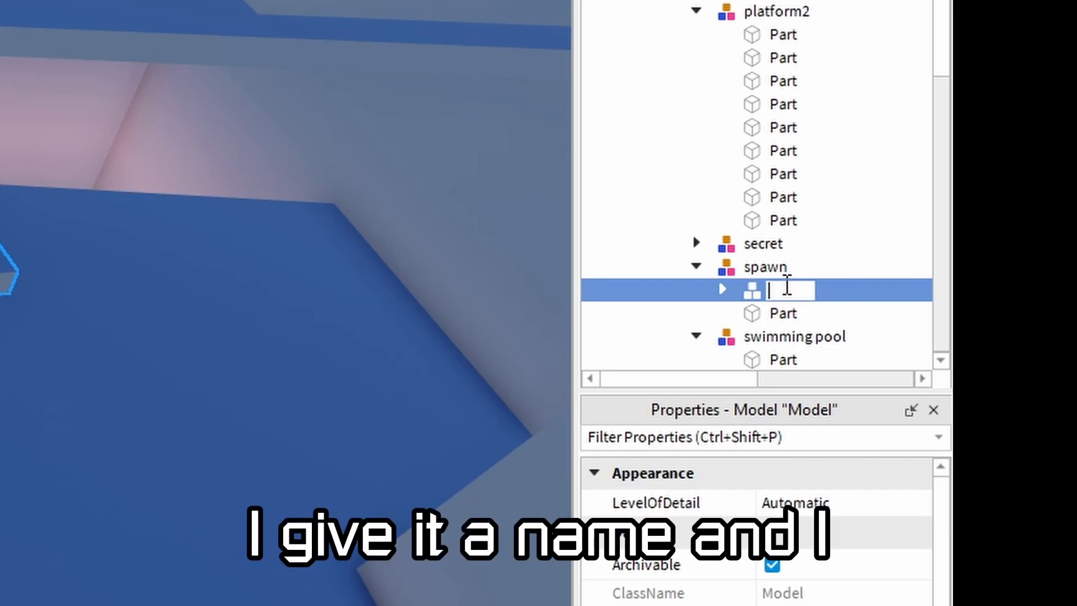
{"action": "type", "text": "Moving Platform"}
{"action": "key", "text": "Return"}
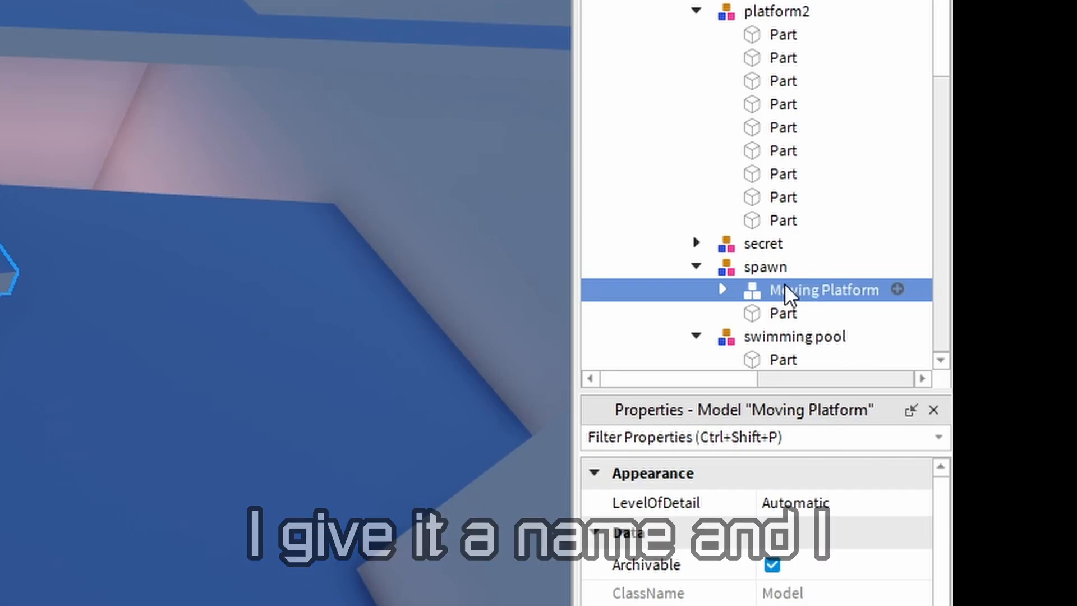
{"action": "left_click_drag", "start_coordinate": [786, 286], "coordinate": [819, 236]}
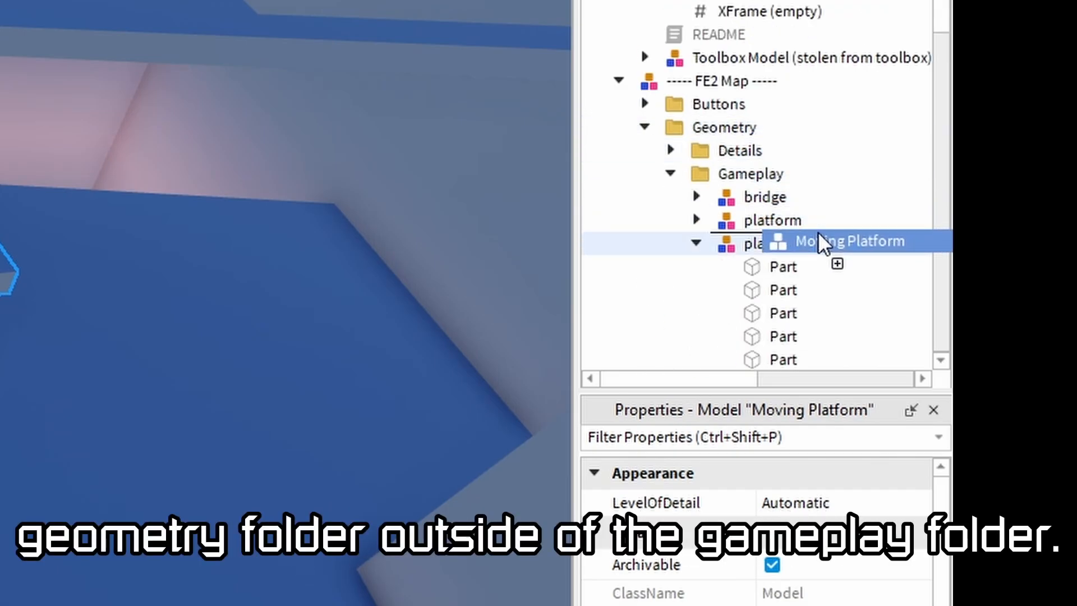
{"action": "left_click_drag", "start_coordinate": [766, 144], "coordinate": [733, 126]}
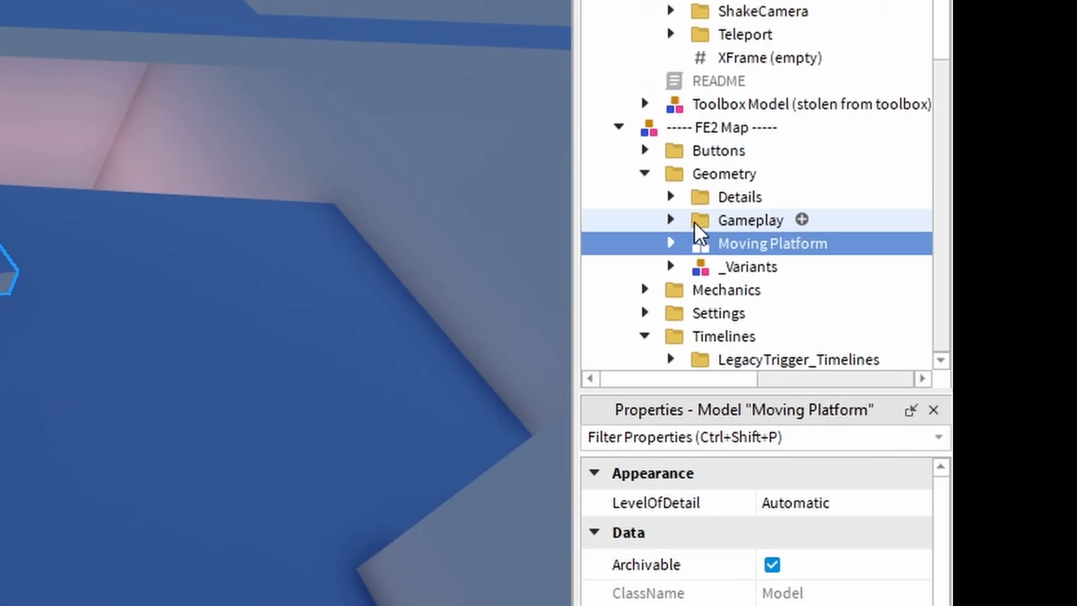
Add the toolbox's MovePart XFrame to Flood_Timeline as XFrame3 [MovePart] and set its Property_Origin position to 0, 8, 0
{"action": "right_click_drag", "start_coordinate": [33, 423], "coordinate": [40, 414]}
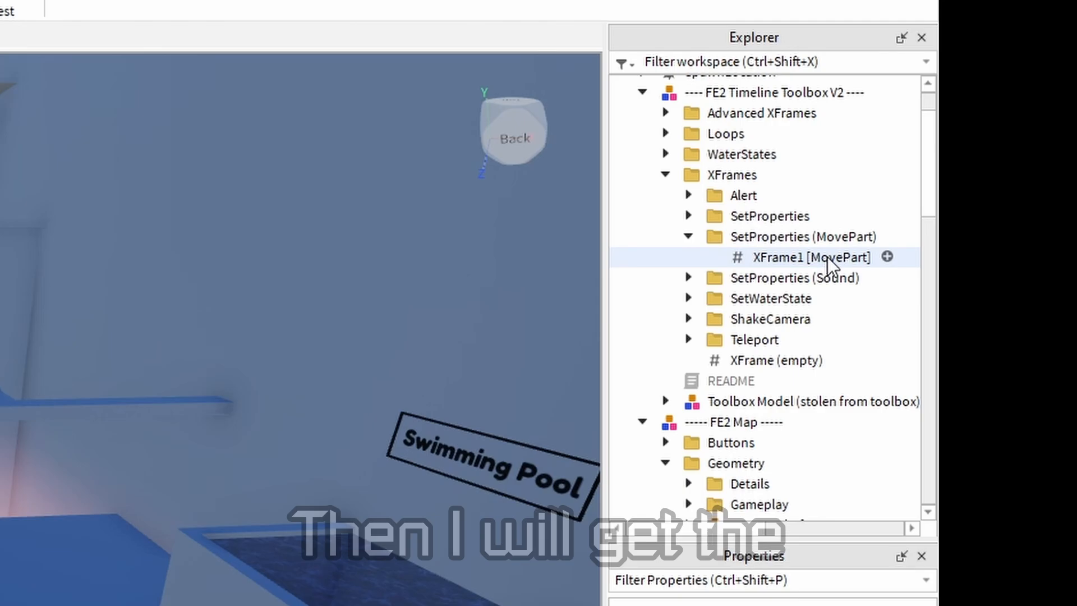
{"action": "scroll", "coordinate": [1015, 224], "scroll_direction": "down", "scroll_amount": 5}
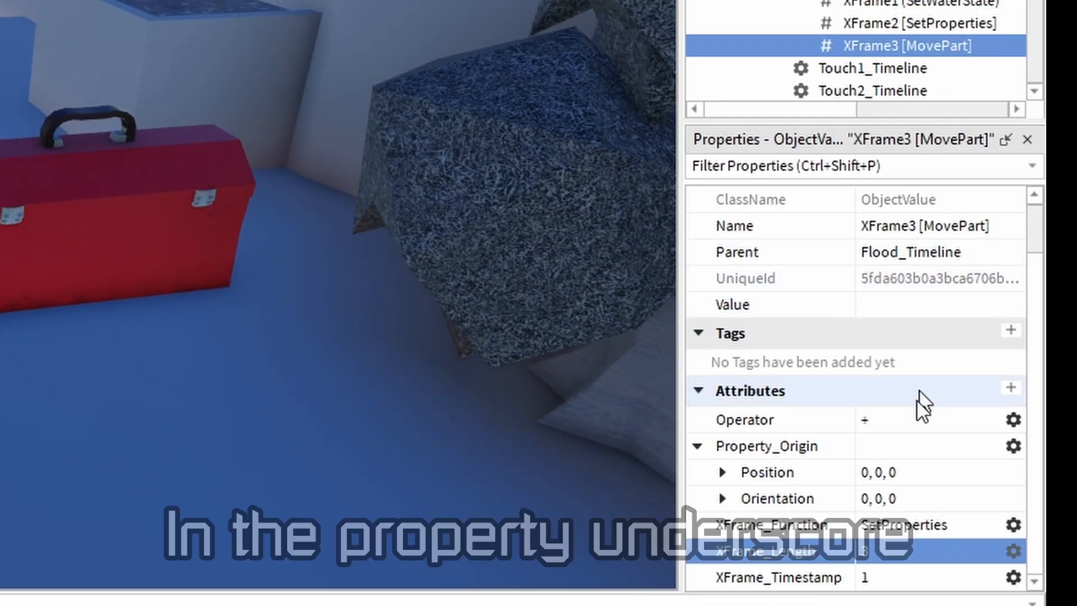
{"action": "left_click", "coordinate": [906, 474]}
{"action": "key", "text": "Left"}
{"action": "key", "text": "Left"}
{"action": "key", "text": "Left"}
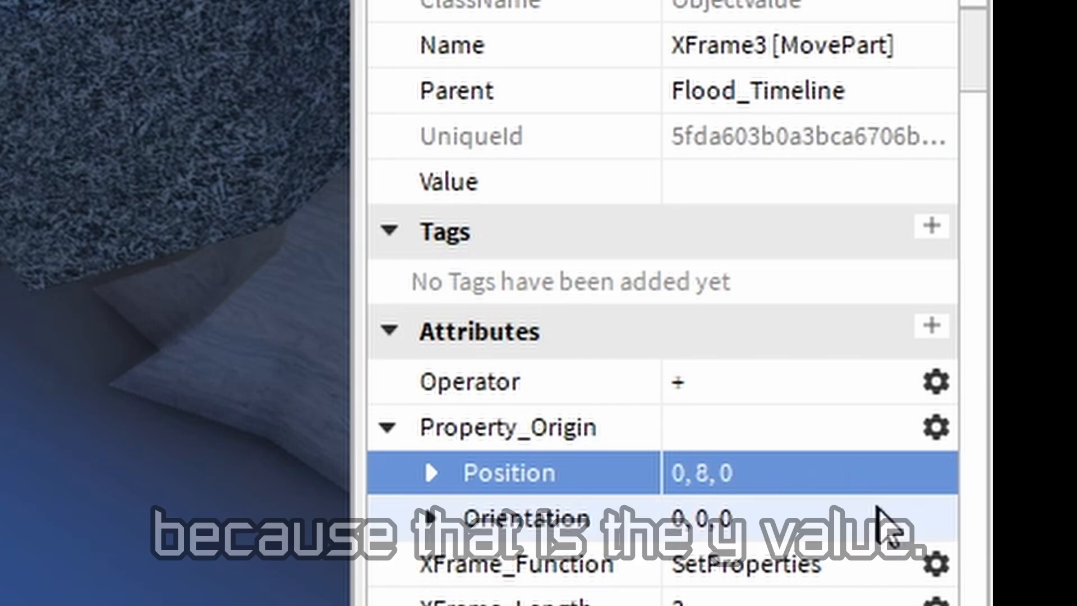
Set XFrame3 [MovePart]'s XFrame_Length and XFrame_Timestamp to 1 and its Value to the Moving Platform model
{"action": "left_click", "coordinate": [886, 599]}
{"action": "type", "text": "1"}
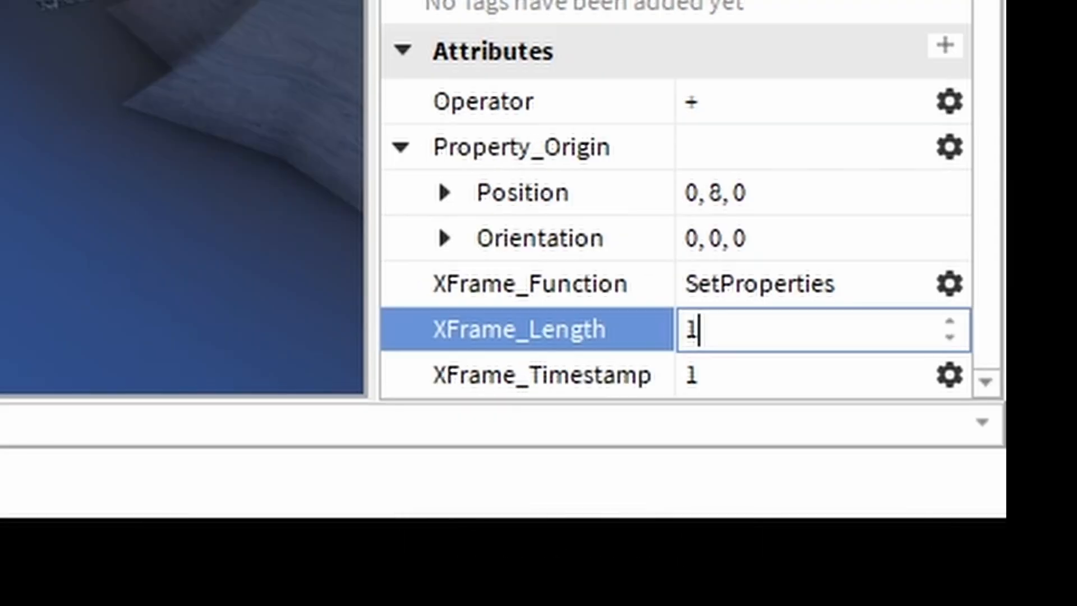
{"action": "left_click", "coordinate": [853, 376]}
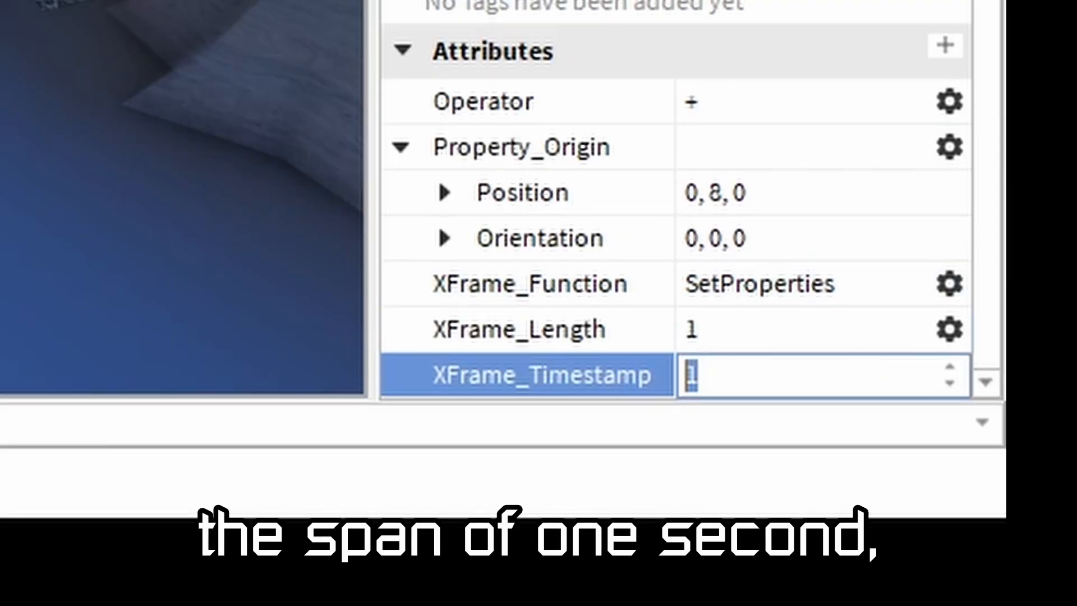
{"action": "key", "text": "Return"}
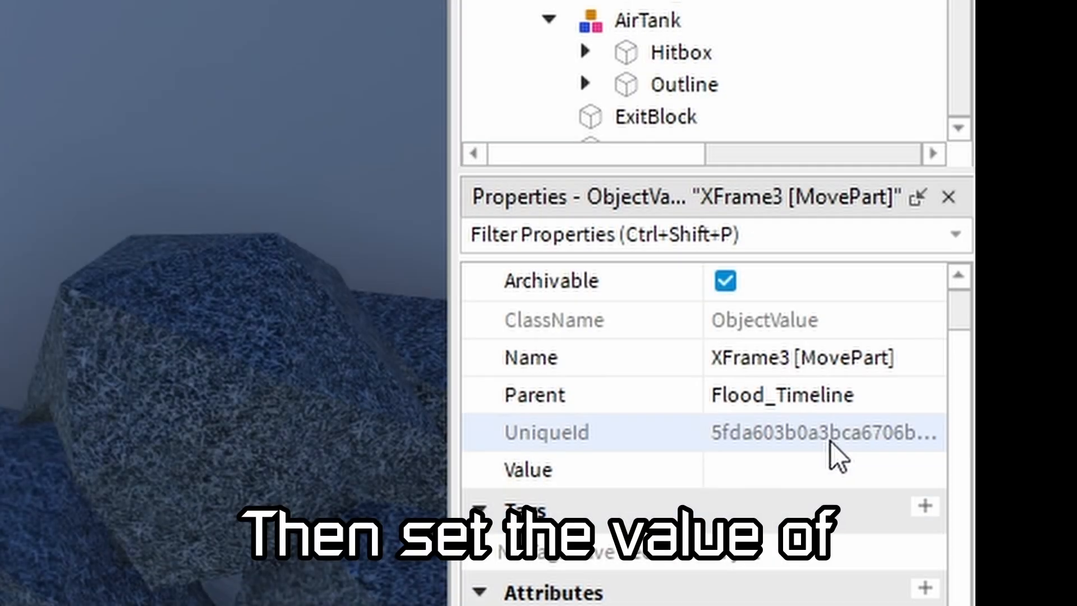
{"action": "left_click", "coordinate": [808, 468]}
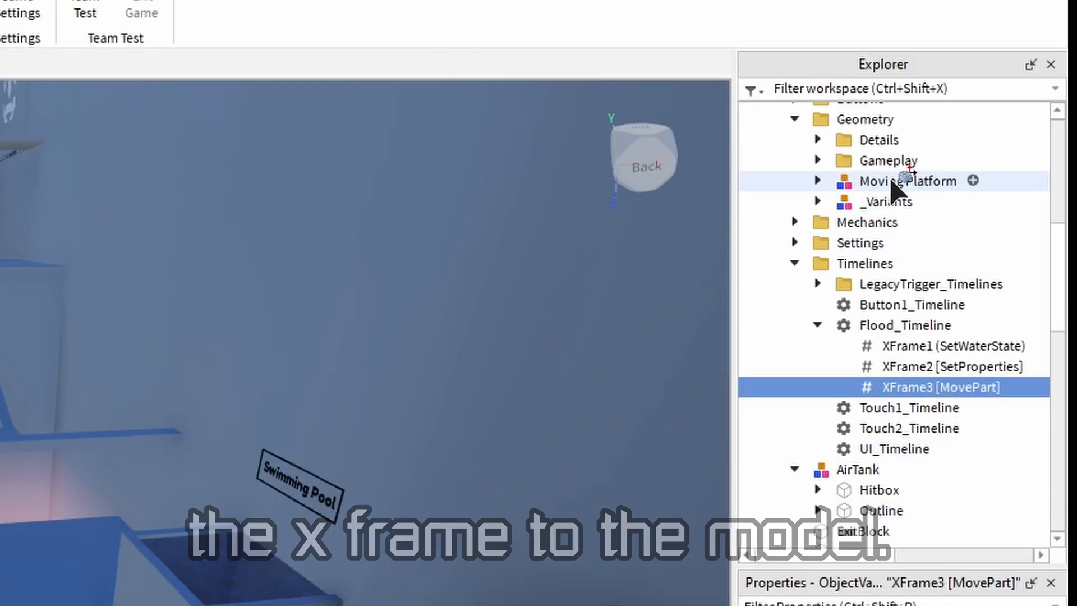
{"action": "right_click_drag", "start_coordinate": [404, 393], "coordinate": [391, 430]}
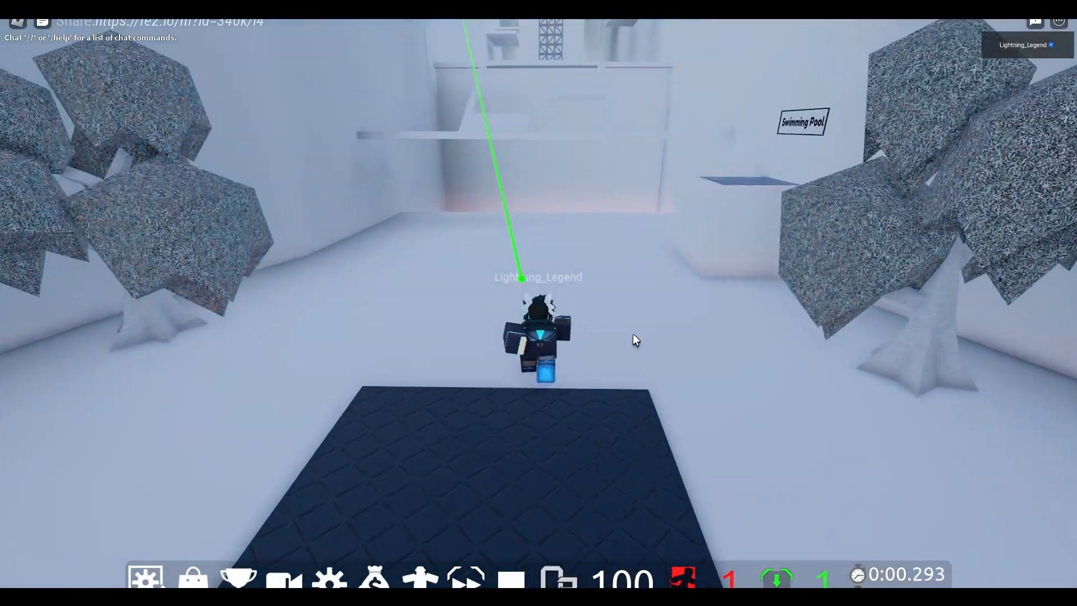
Playtest the map by running the character forward from the spawn to check the moving platform
{"action": "key", "text": "w"}
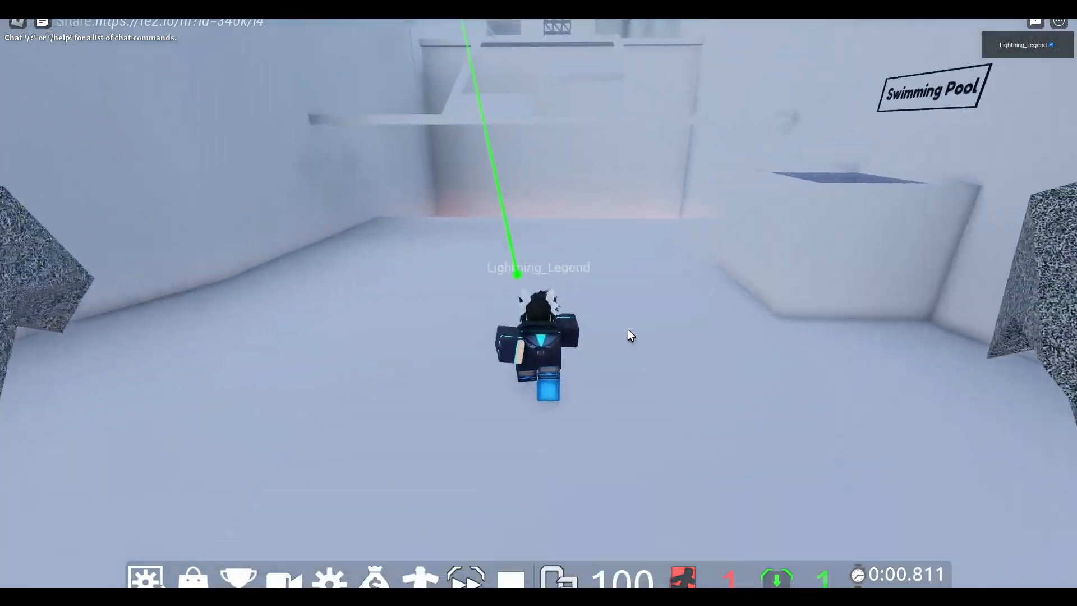
{"action": "key", "text": "w"}
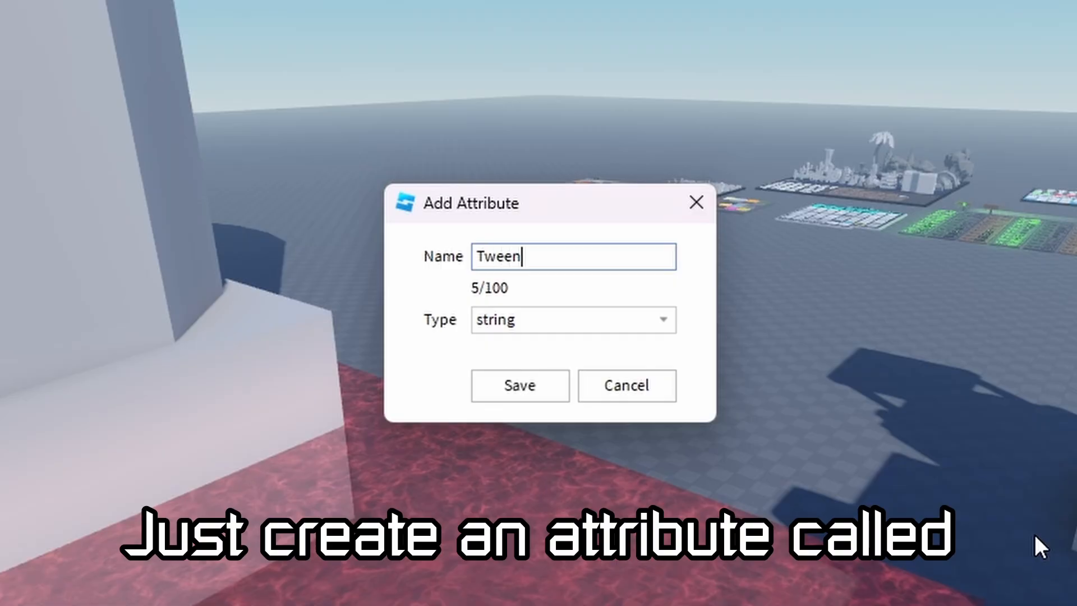
Add two string attributes named Tween_EasingStyle and Tween_EasingDirection to XFrame3 [MovePart]
{"action": "type", "text": "_EasingStyle"}
{"action": "left_click", "coordinate": [526, 392]}
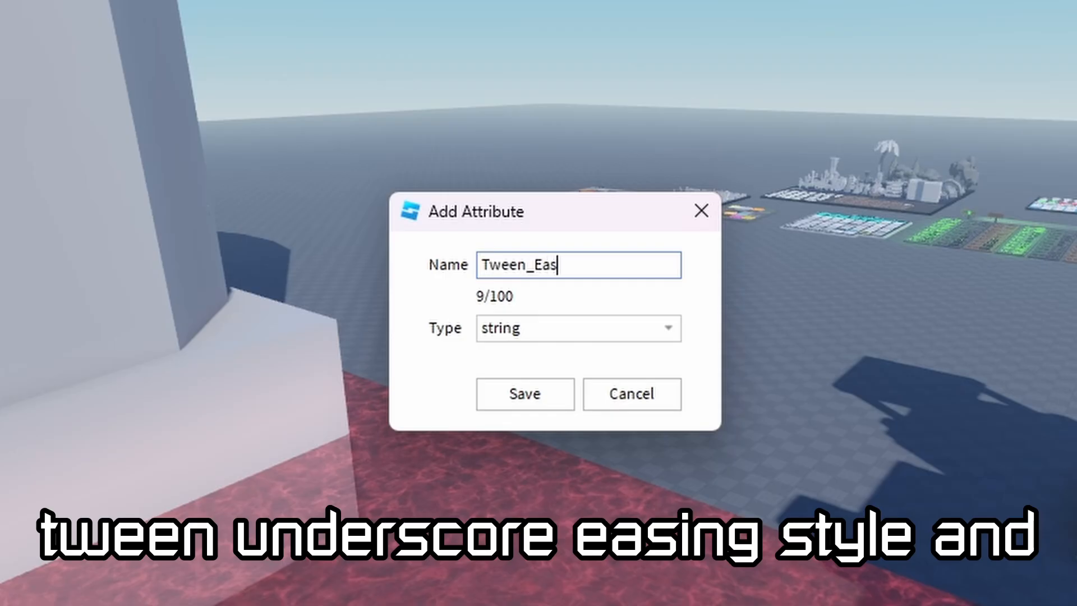
{"action": "type", "text": "ingDirection"}
{"action": "key", "text": "Return"}
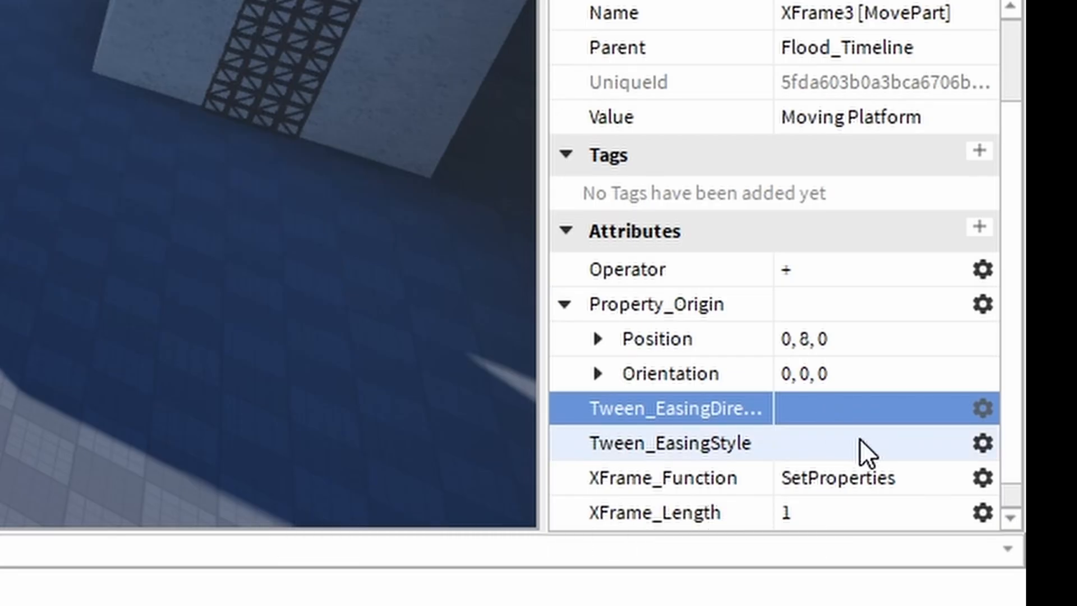
Set XFrame3's Tween_EasingStyle to Sine and its Tween_EasingDirection to Out
{"action": "left_click", "coordinate": [860, 440]}
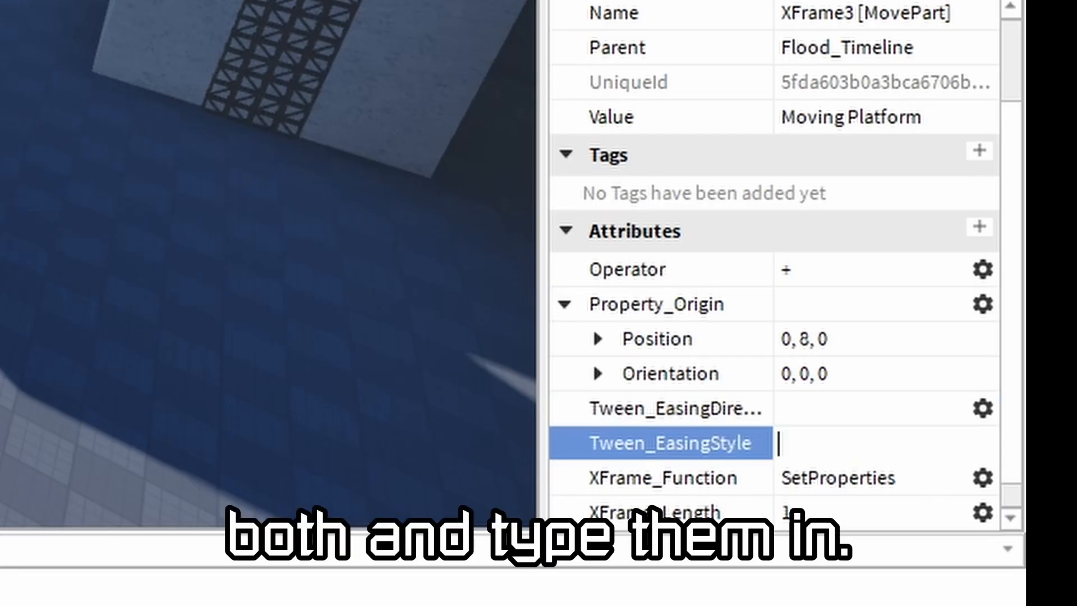
{"action": "type", "text": "Sine"}
{"action": "key", "text": "Return"}
{"action": "left_click", "coordinate": [867, 408]}
{"action": "type", "text": "Out"}
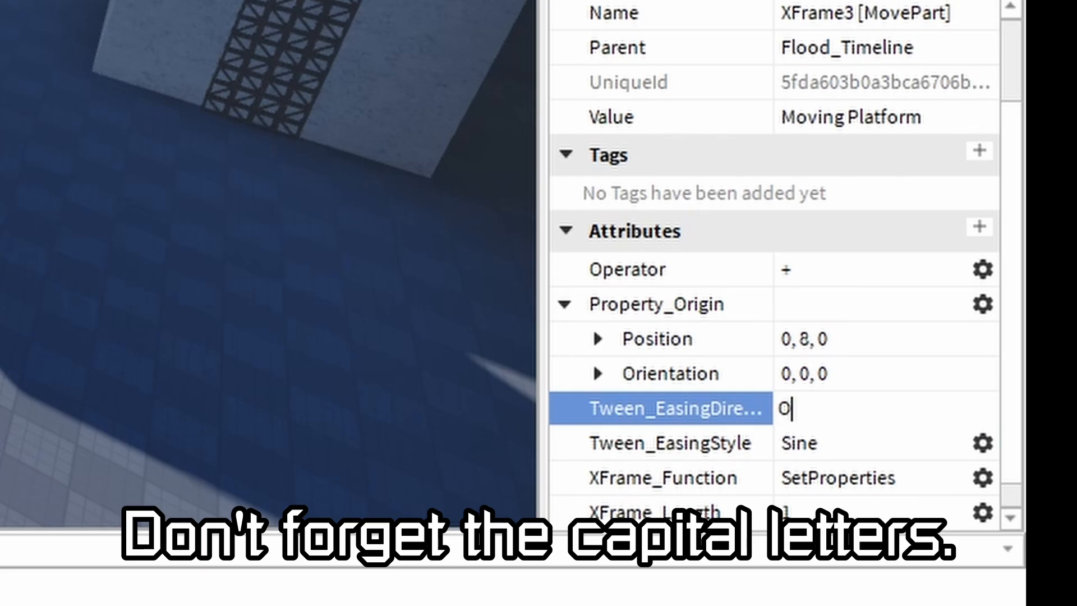
Finish XFrame3's Tween_EasingDirection entry and move the SoundObjectFolder from the toolbox's SetProperties (Sound) folder into the FE2 Map model
{"action": "key", "text": "Return"}
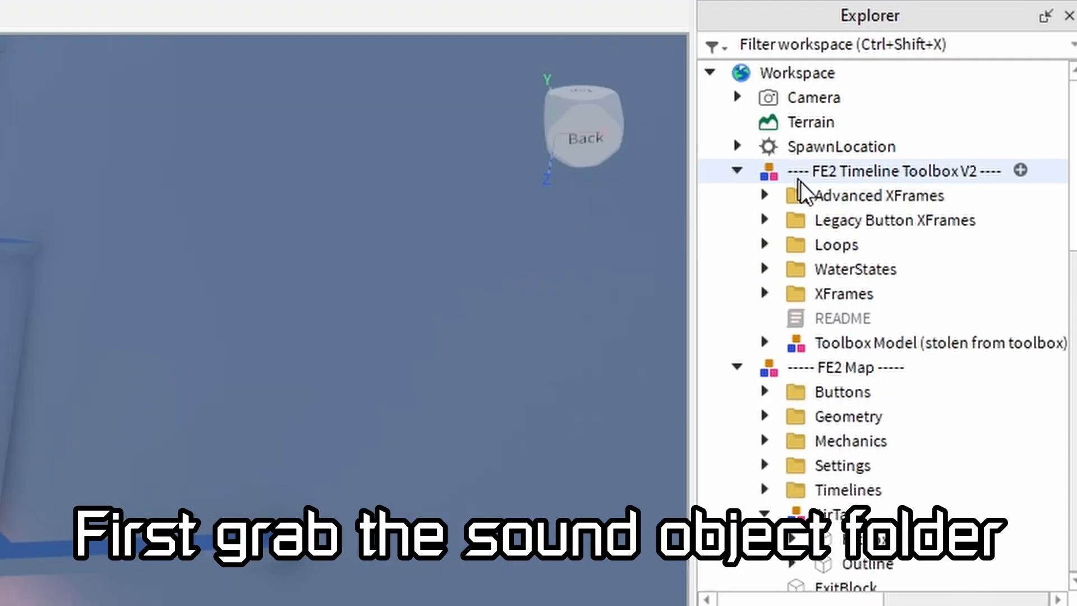
{"action": "left_click", "coordinate": [763, 293]}
{"action": "left_click", "coordinate": [791, 391]}
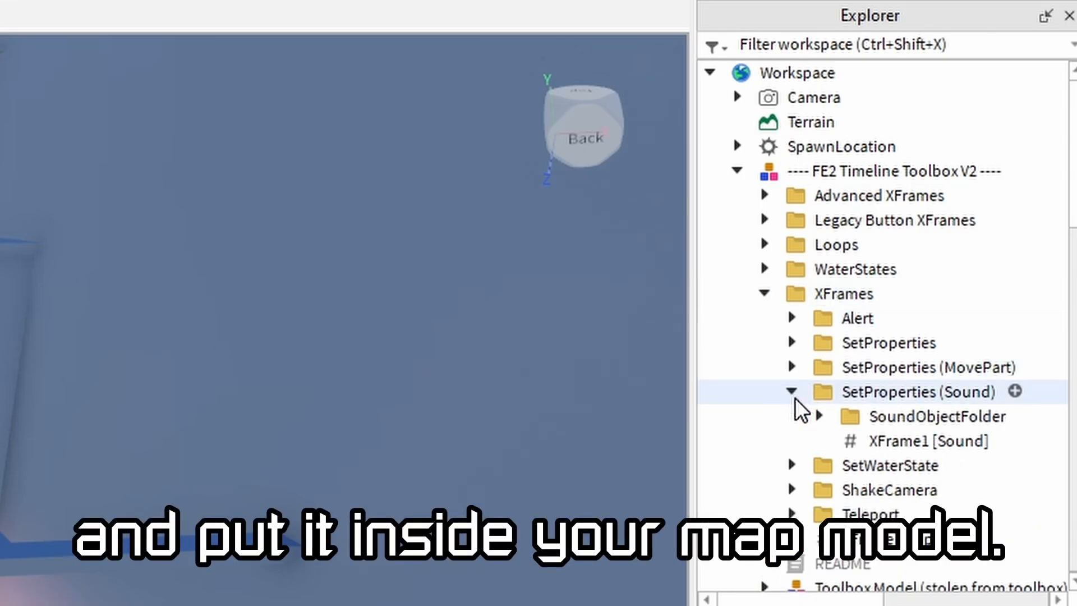
{"action": "left_click_drag", "start_coordinate": [904, 415], "coordinate": [846, 405]}
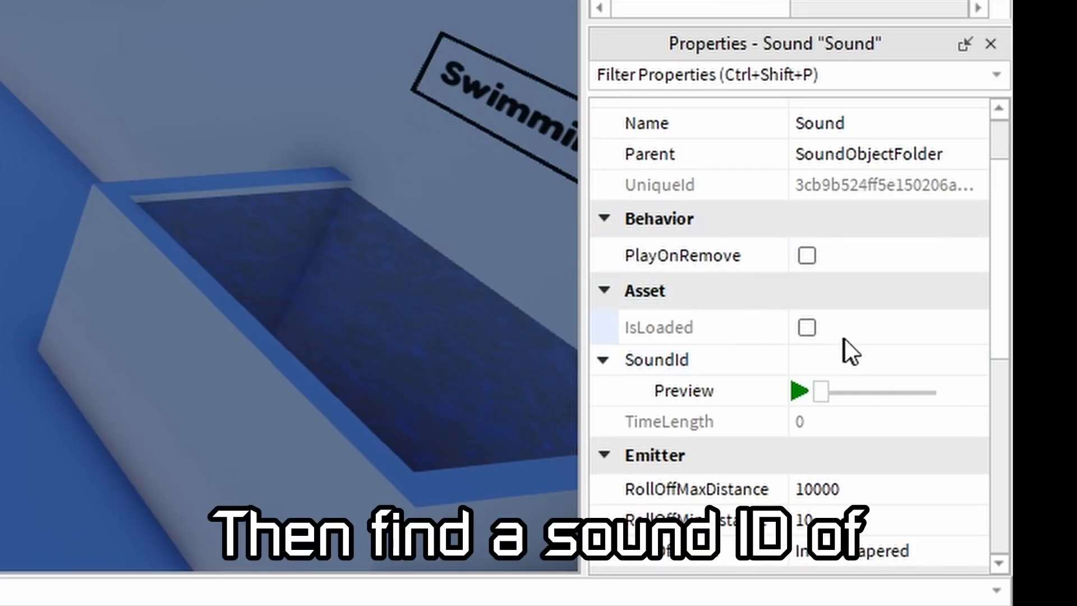
Locate CDEV's FE2 sound kit model in the scene, select it and show its contents
{"action": "left_click", "coordinate": [847, 359]}
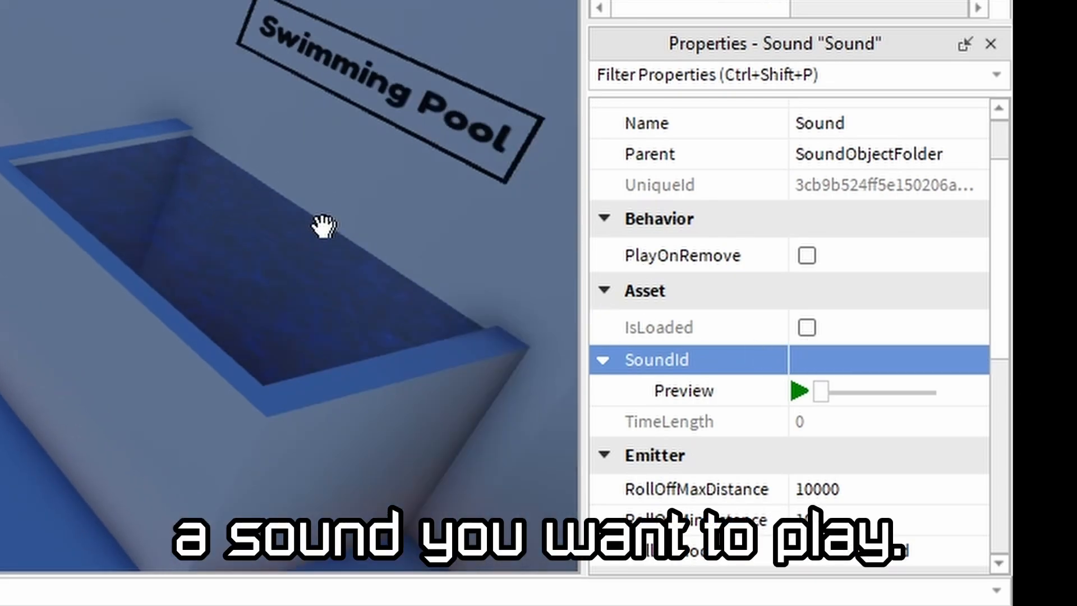
{"action": "right_click_drag", "start_coordinate": [320, 228], "coordinate": [284, 211]}
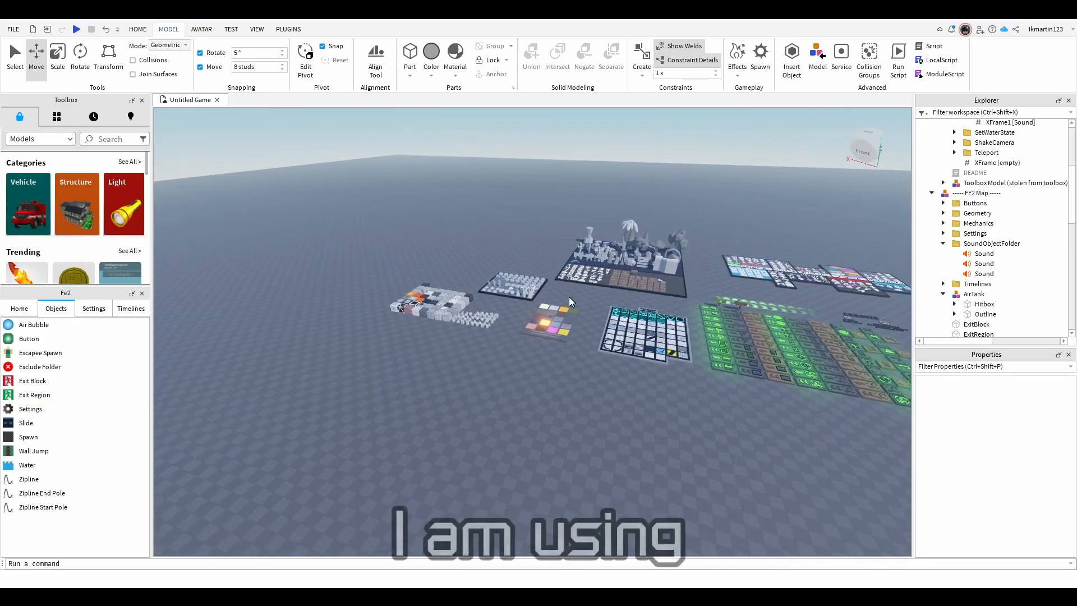
{"action": "key", "text": "w"}
{"action": "right_click_drag", "start_coordinate": [571, 302], "coordinate": [632, 300]}
{"action": "right_click_drag", "start_coordinate": [712, 285], "coordinate": [649, 311]}
{"action": "key", "text": "s"}
{"action": "left_click", "coordinate": [649, 311]}
{"action": "left_click", "coordinate": [574, 206]}
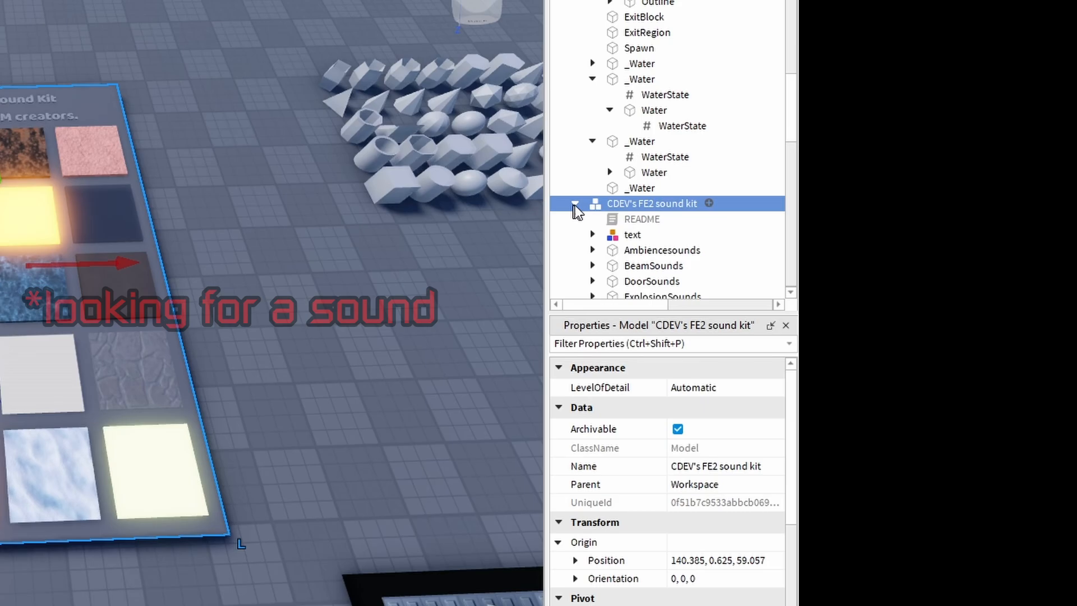
Audition sounds in the kit's WoodSounds and RainSounds groups
{"action": "scroll", "coordinate": [609, 220], "scroll_direction": "down", "scroll_amount": 7}
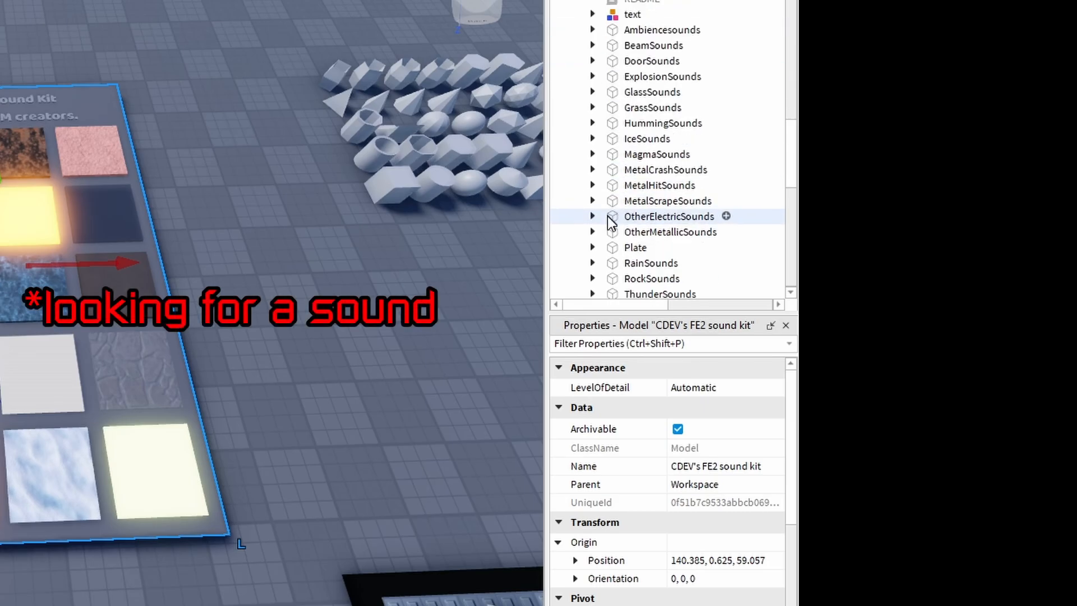
{"action": "double_click", "coordinate": [610, 253]}
{"action": "left_click", "coordinate": [615, 284]}
{"action": "scroll", "coordinate": [615, 285], "scroll_direction": "down", "scroll_amount": 1}
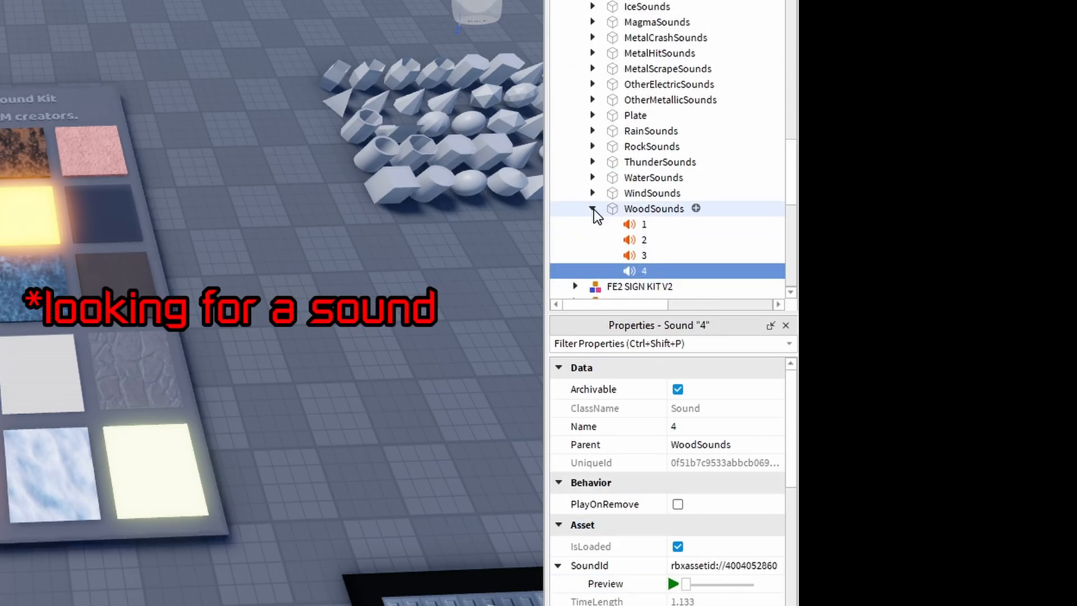
{"action": "left_click", "coordinate": [658, 224]}
{"action": "scroll", "coordinate": [645, 233], "scroll_direction": "up", "scroll_amount": 1}
{"action": "left_click", "coordinate": [592, 190]}
{"action": "left_click", "coordinate": [593, 174]}
{"action": "left_click", "coordinate": [644, 190]}
{"action": "left_click", "coordinate": [592, 174]}
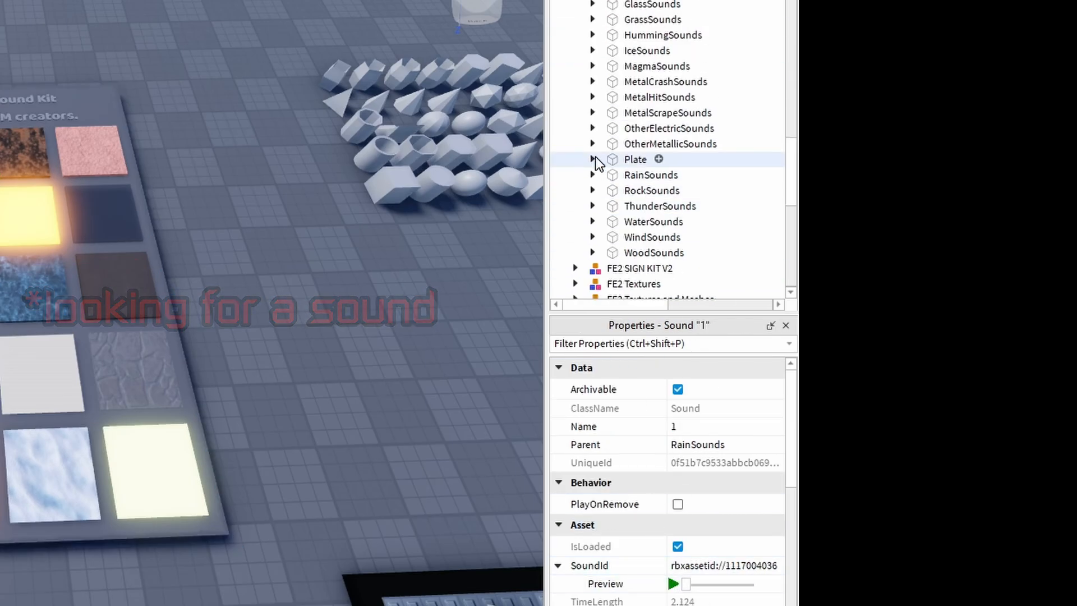
Audition sounds in the MetalScrapeSounds, MetalHitSounds and RockSounds groups, ending on RockSounds sound 1
{"action": "left_click", "coordinate": [592, 144]}
{"action": "left_click", "coordinate": [643, 159]}
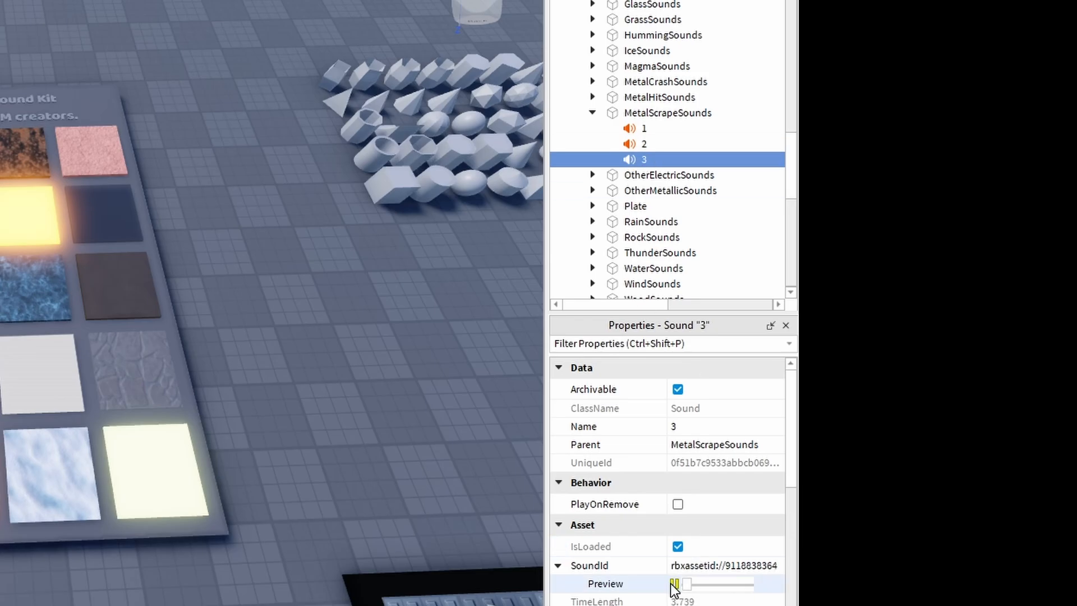
{"action": "left_click", "coordinate": [592, 112]}
{"action": "left_click", "coordinate": [592, 97]}
{"action": "left_click", "coordinate": [644, 113]}
{"action": "left_click", "coordinate": [592, 97]}
{"action": "left_click", "coordinate": [592, 190]}
{"action": "left_click", "coordinate": [644, 206]}
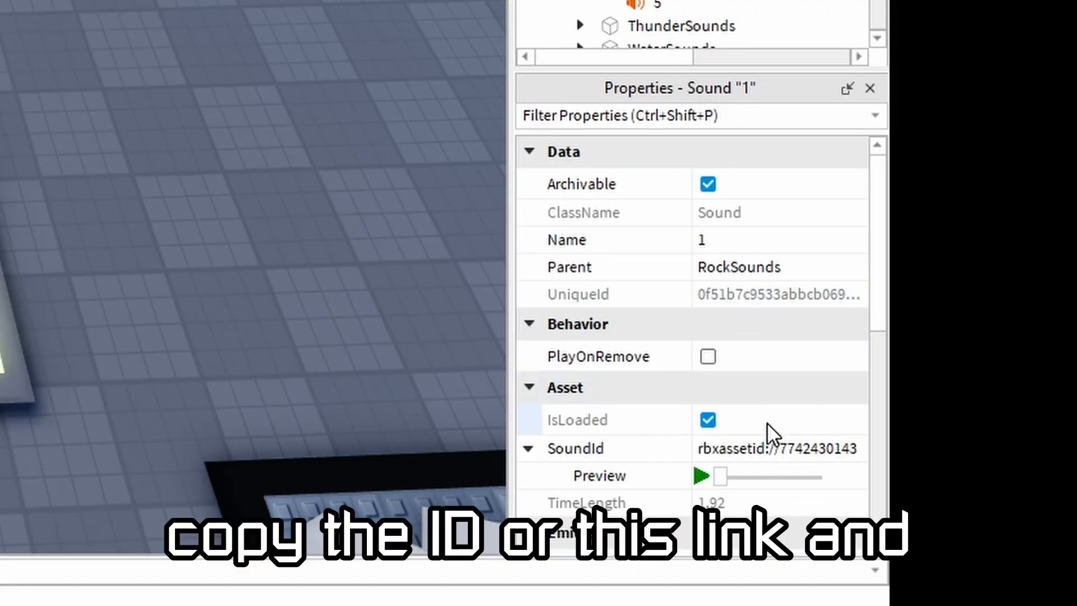
{"action": "left_click", "coordinate": [766, 449]}
{"action": "left_click", "coordinate": [766, 449]}
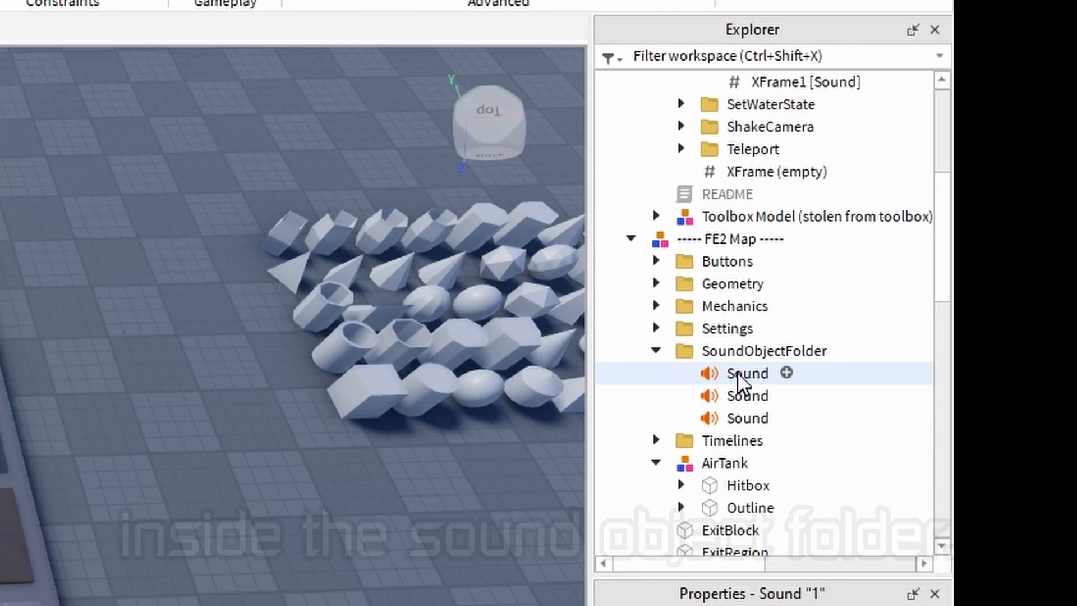
{"action": "left_click", "coordinate": [743, 375]}
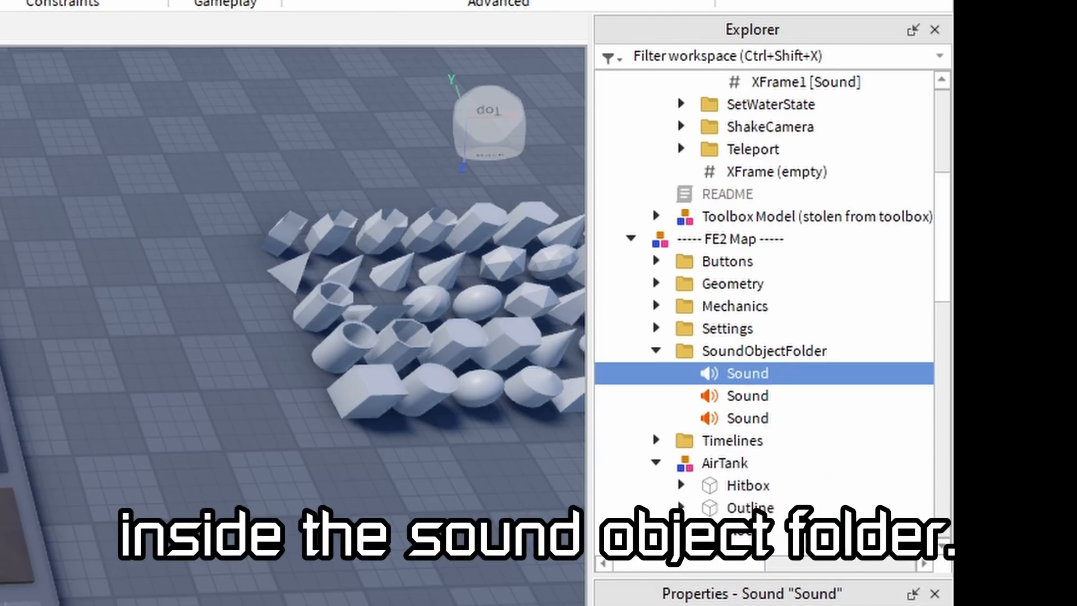
{"action": "left_click", "coordinate": [815, 451]}
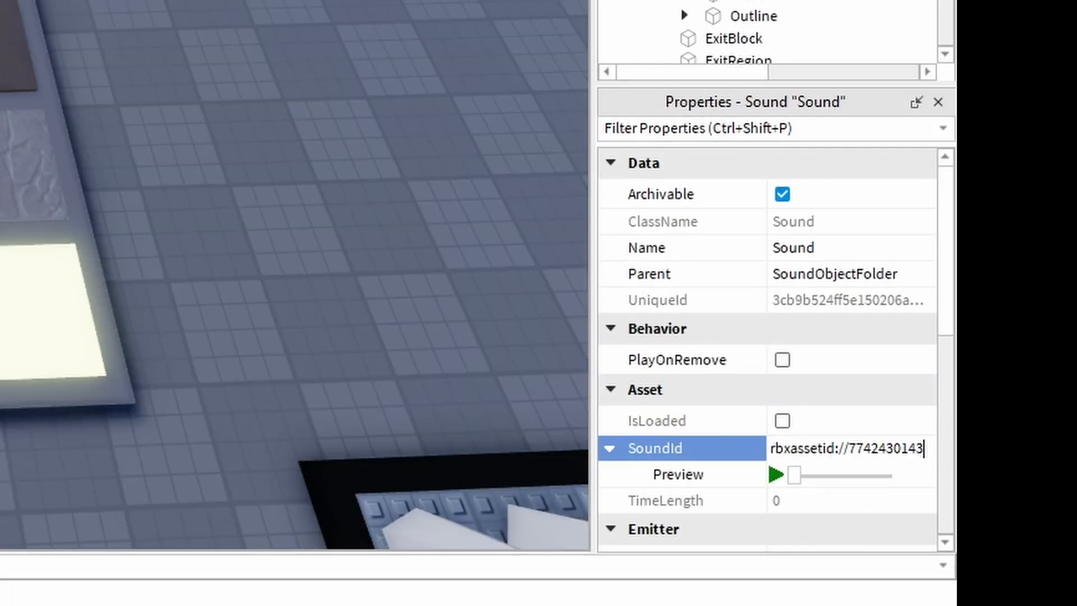
{"action": "left_click", "coordinate": [774, 474]}
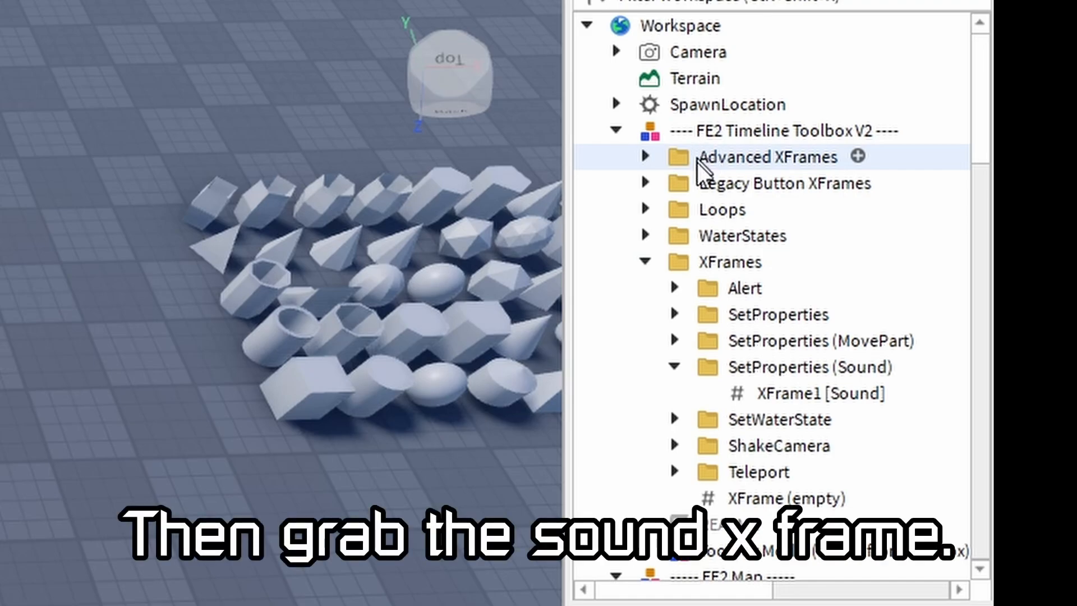
Copy the Sound XFrame into Flood_Timeline as XFrame4 [Sound] and set its Value to the first Sound, renamed Platform sound
{"action": "right_click", "coordinate": [806, 395]}
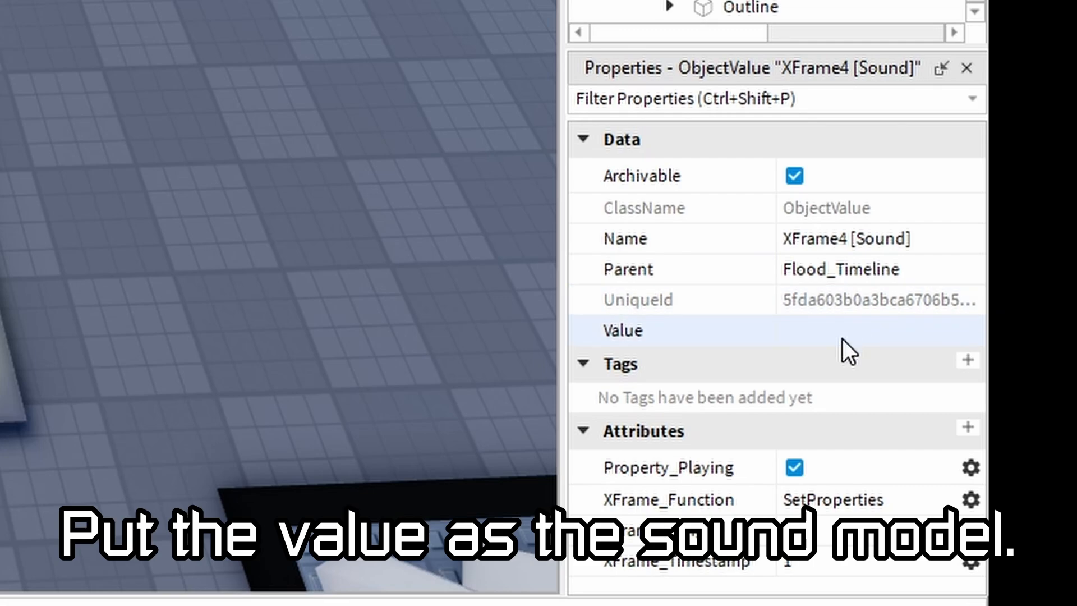
{"action": "left_click", "coordinate": [843, 336]}
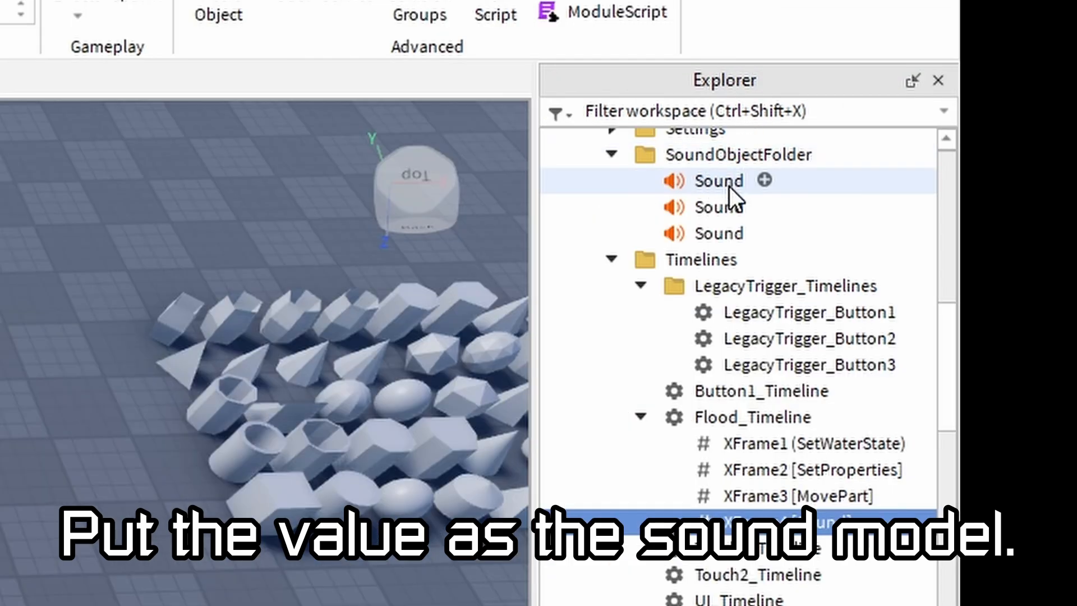
{"action": "double_click", "coordinate": [729, 187]}
{"action": "type", "text": "Platform sound"}
{"action": "key", "text": "Return"}
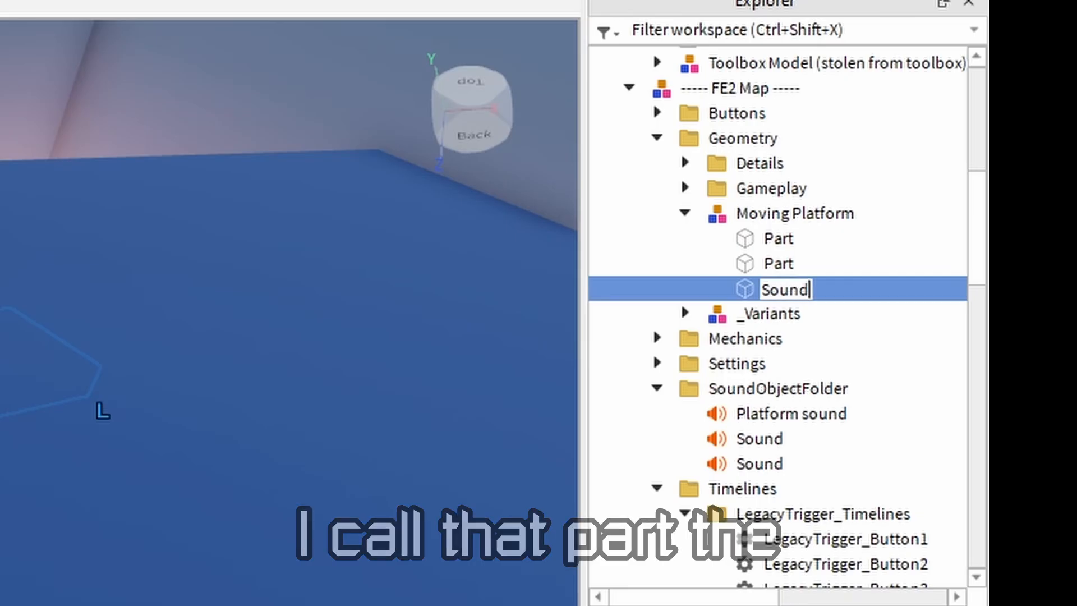
Rename the third part in the Moving Platform model as Sound Part and move Platform sound into it
{"action": "type", "text": "Part"}
{"action": "key", "text": "Return"}
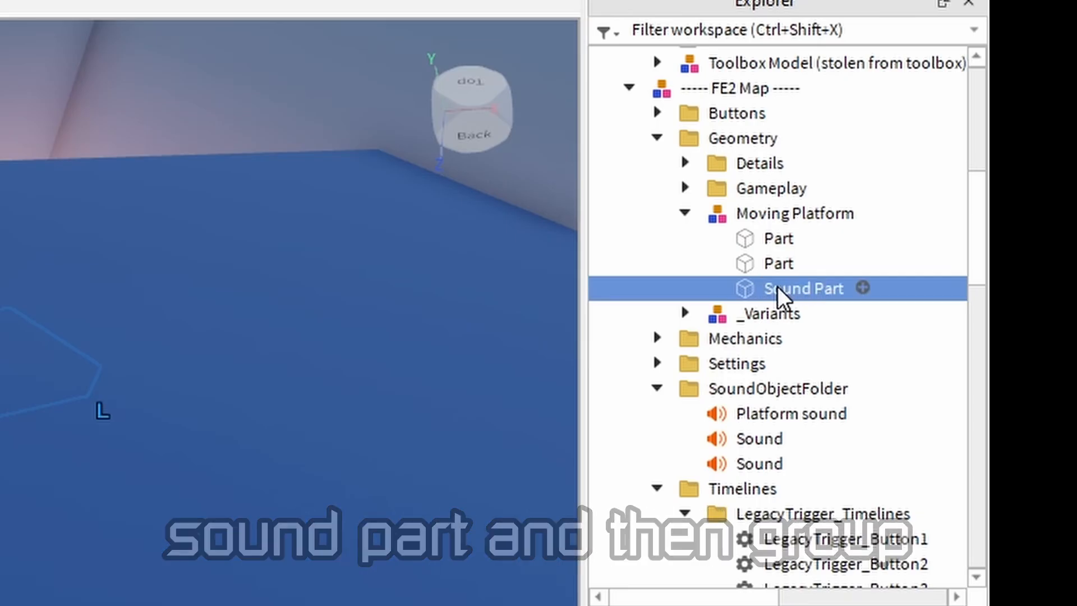
{"action": "left_click_drag", "start_coordinate": [788, 413], "coordinate": [738, 296]}
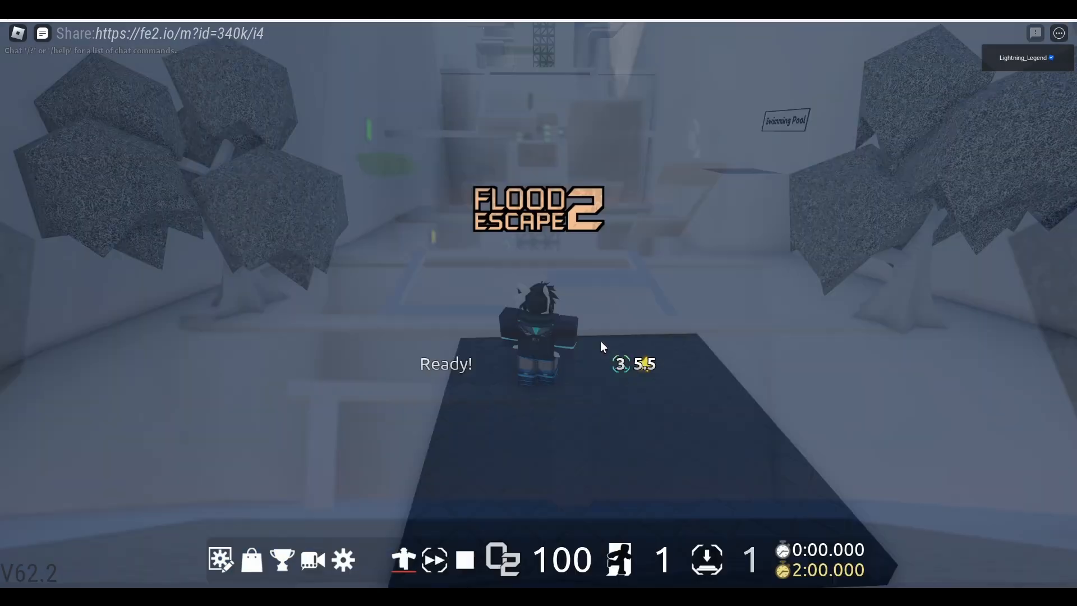
Playtest the map by running forward from the spawn and jumping to check the platform sound
{"action": "key", "text": "w"}
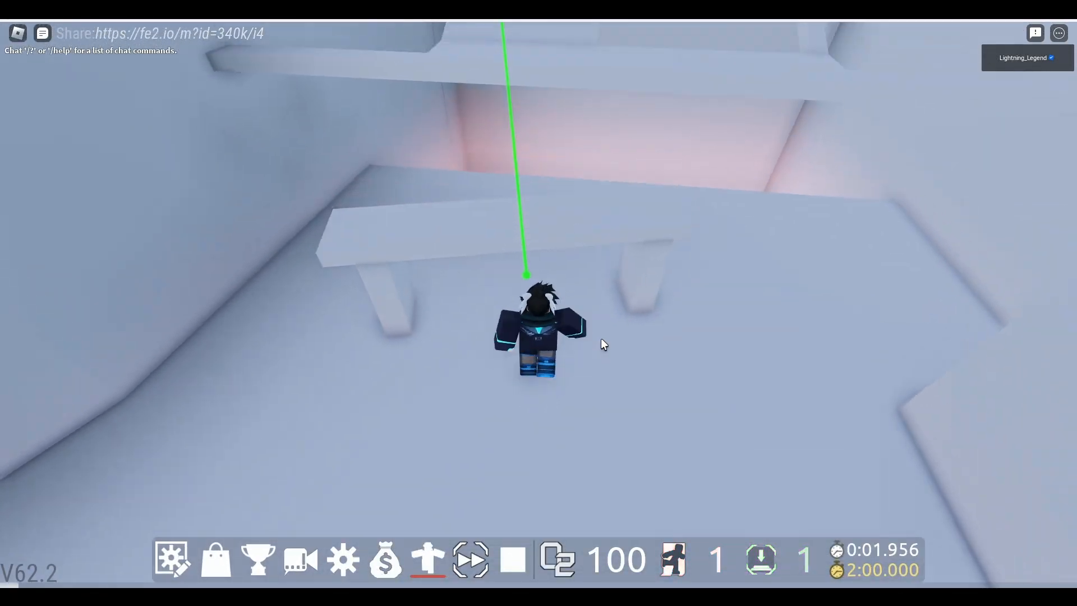
{"action": "key", "text": "w"}
{"action": "key", "text": "space"}
{"action": "key", "text": "space"}
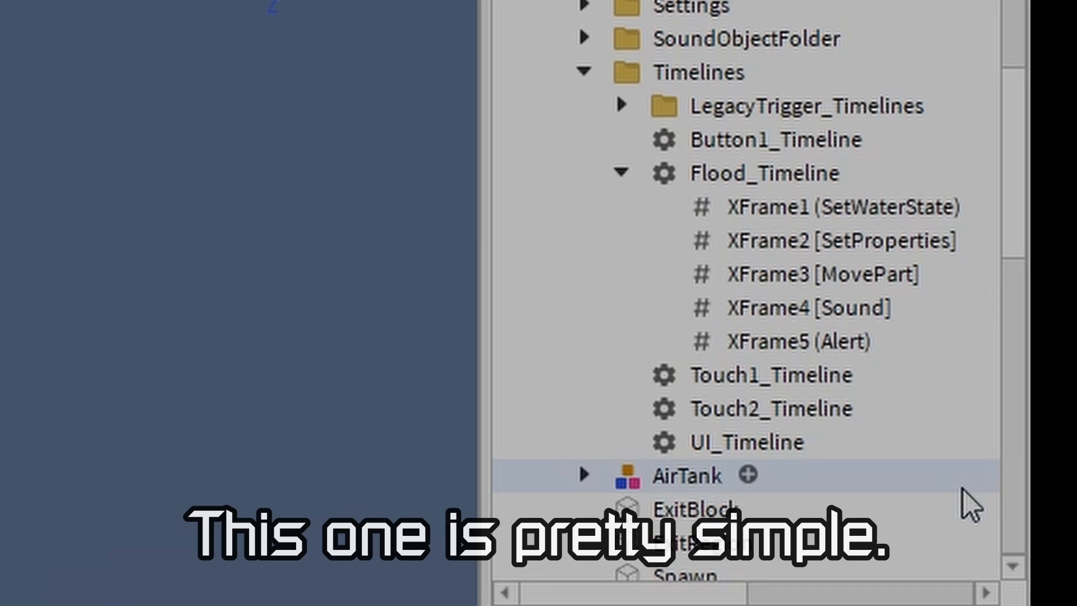
Review the Value and attributes of XFrame5 (Alert) in Flood_Timeline
{"action": "left_click", "coordinate": [791, 343]}
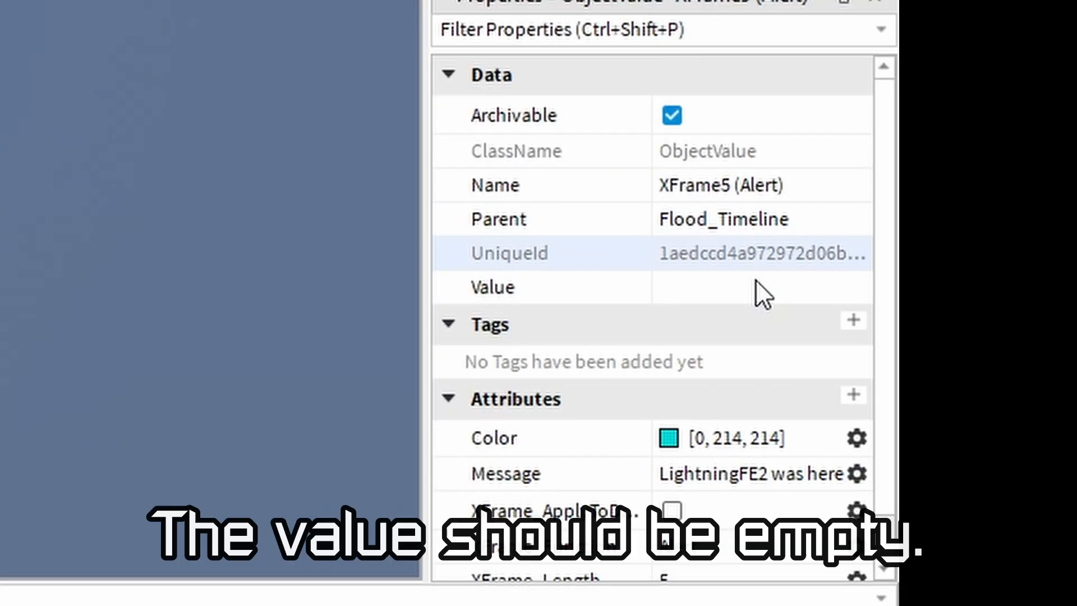
{"action": "scroll", "coordinate": [773, 263], "scroll_direction": "down", "scroll_amount": 1}
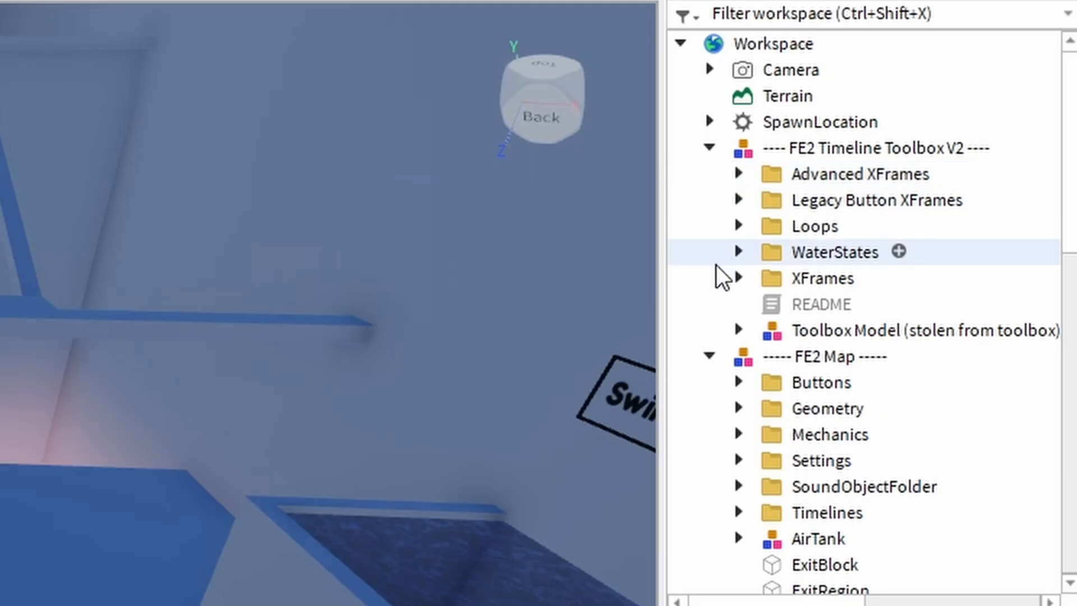
Add a copy of the ShakeCamera XFrame to Flood_Timeline as XFrame6 (ShakeCamera) and set its XFrame_Timestamp to 1
{"action": "left_click", "coordinate": [738, 277]}
{"action": "key", "text": "ctrl+d"}
{"action": "left_click_drag", "start_coordinate": [920, 490], "coordinate": [932, 412]}
{"action": "scroll", "coordinate": [901, 548], "scroll_direction": "down", "scroll_amount": 1}
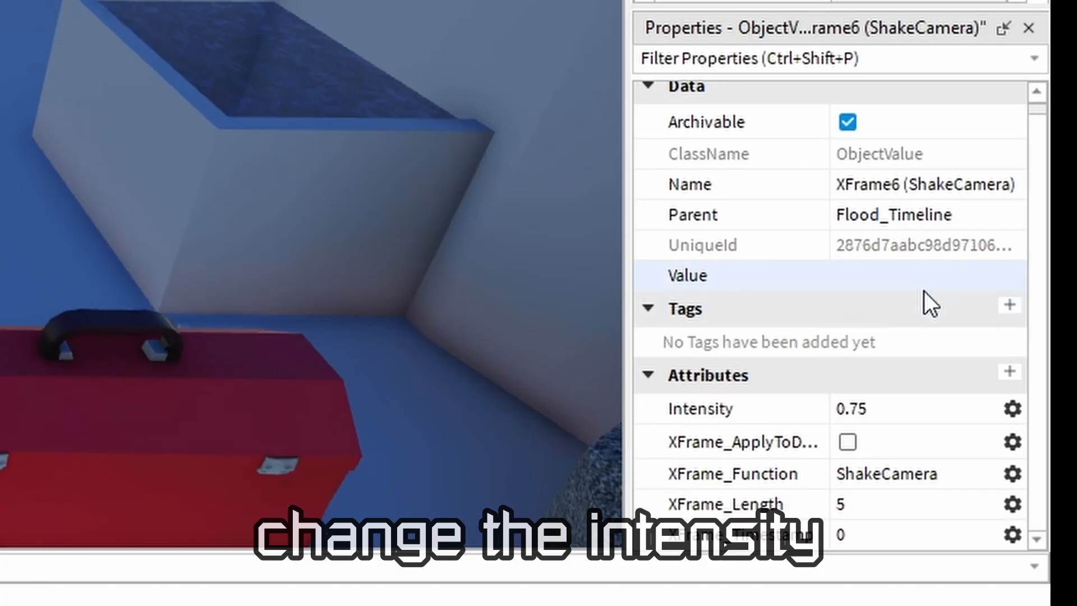
{"action": "scroll", "coordinate": [109, 72], "scroll_direction": "up", "scroll_amount": 3}
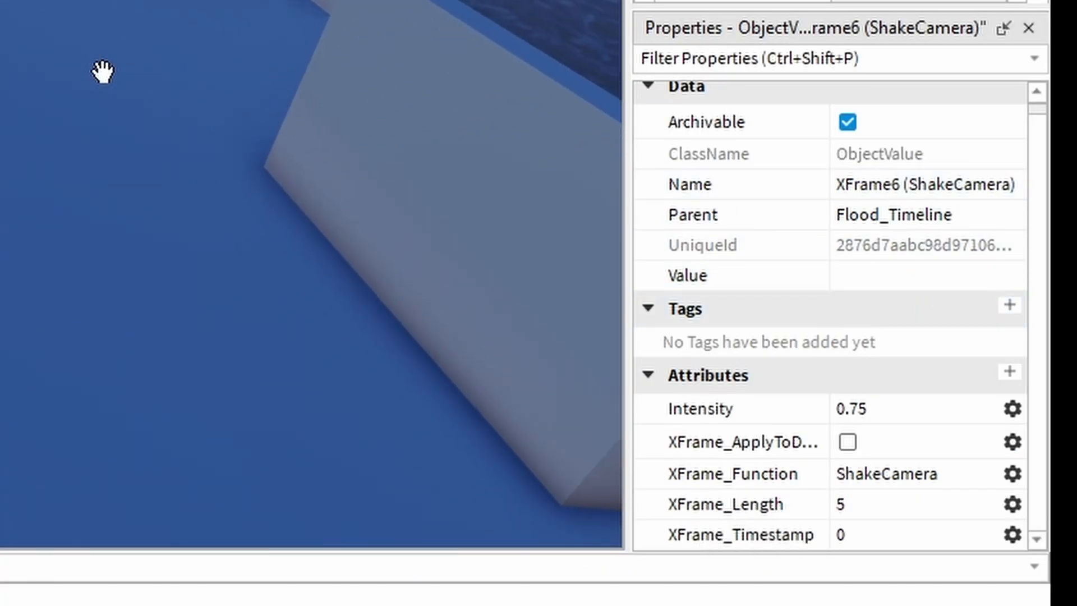
{"action": "scroll", "coordinate": [104, 72], "scroll_direction": "down", "scroll_amount": 2}
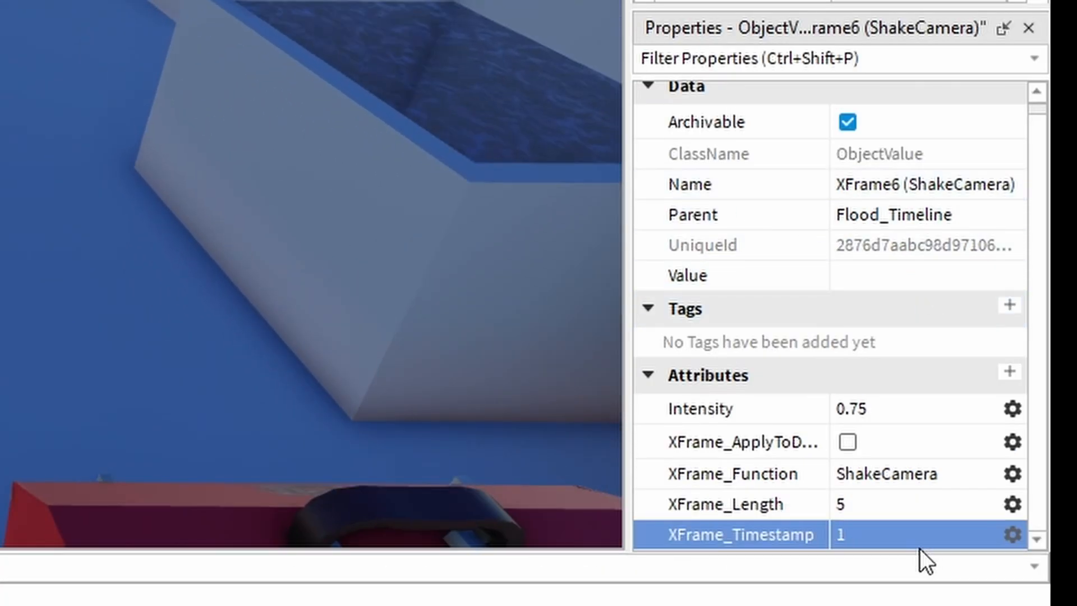
{"action": "left_click", "coordinate": [916, 504]}
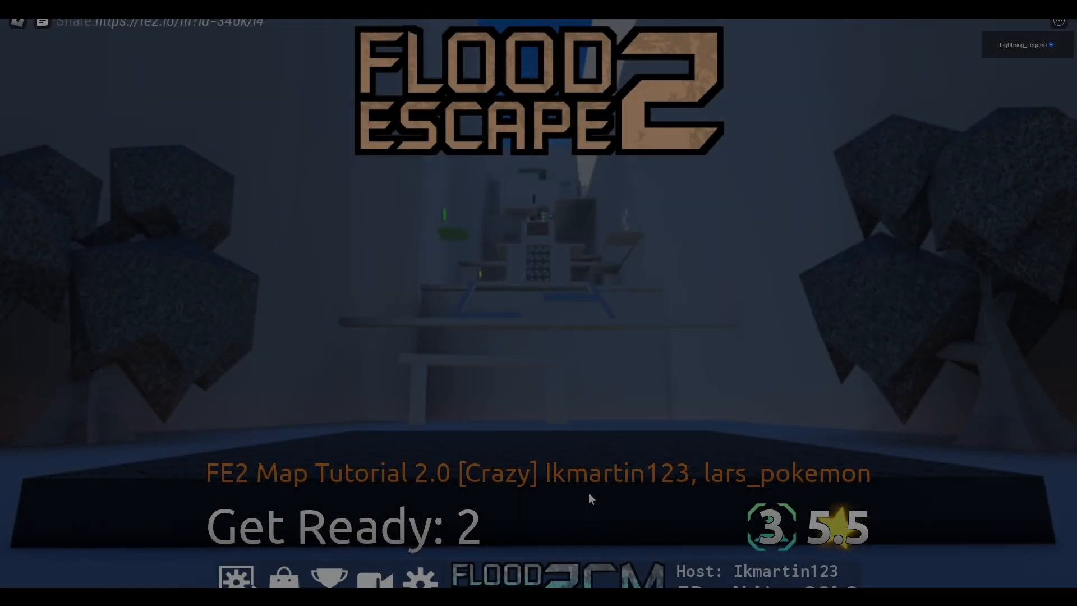
Playtest the map by running and jumping forward from the spawn to check the camera shake
{"action": "key", "text": "w"}
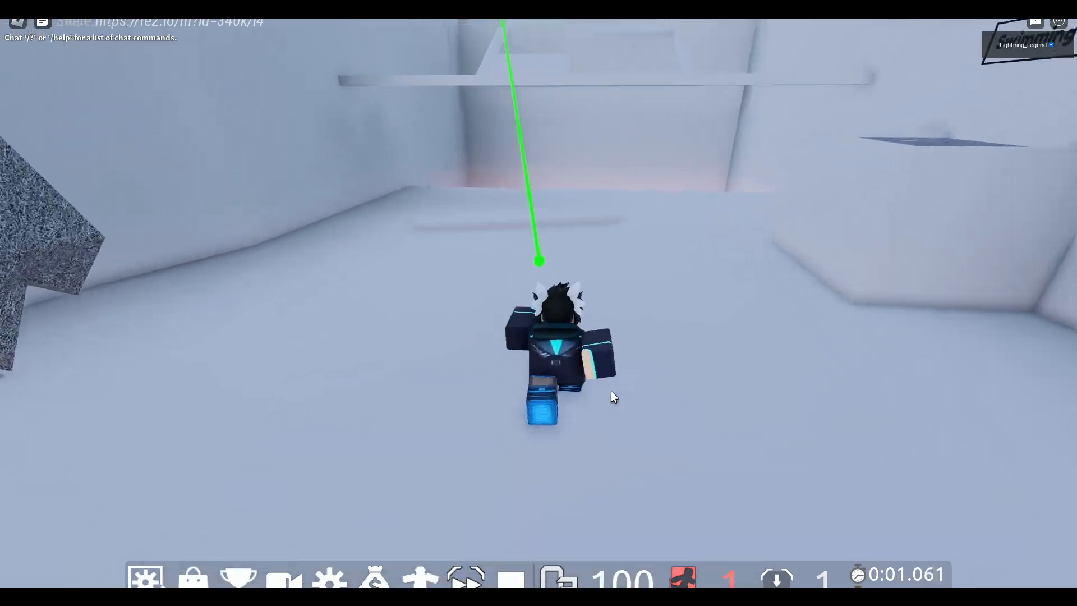
{"action": "key", "text": "w"}
{"action": "key", "text": "space"}
{"action": "key", "text": "space"}
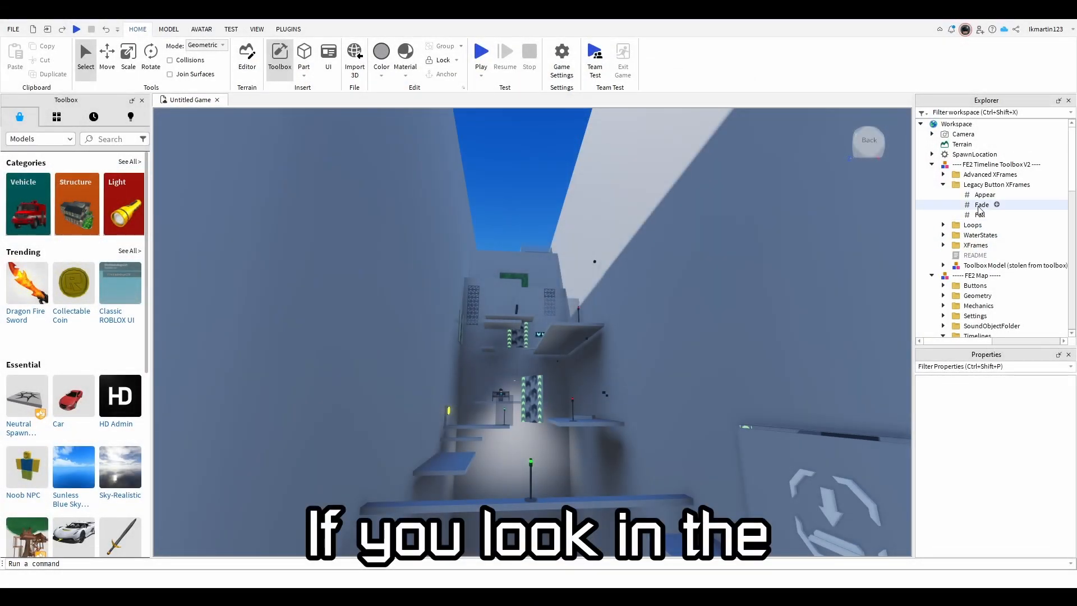
Place the Fall XFrame in LegacyTrigger_Button1 with Interactive1 as its Value and turn on applying it to descendants
{"action": "left_click", "coordinate": [504, 247]}
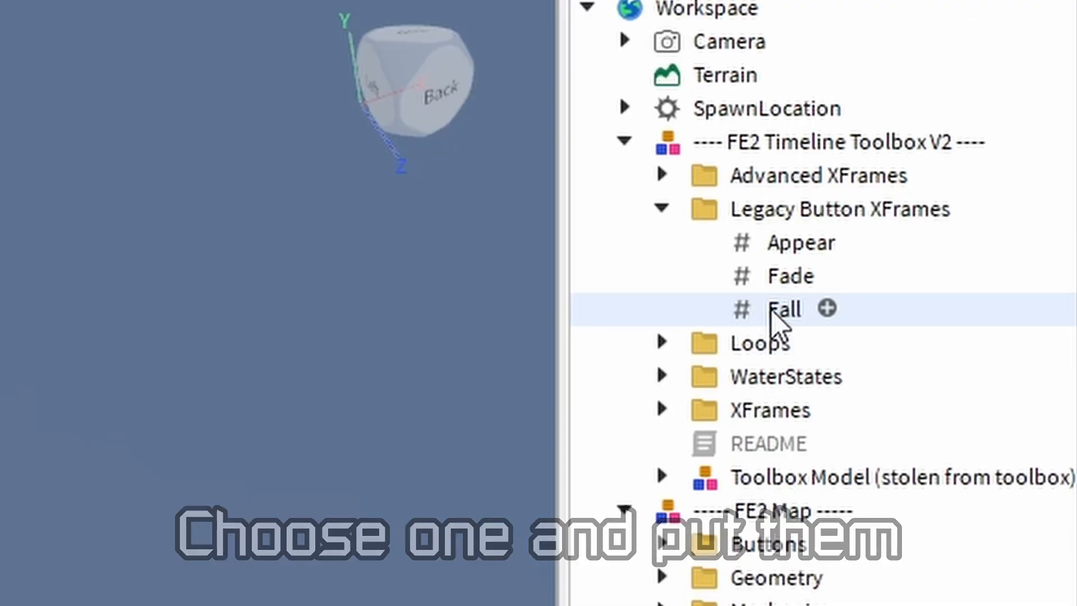
{"action": "left_click_drag", "start_coordinate": [771, 305], "coordinate": [836, 312]}
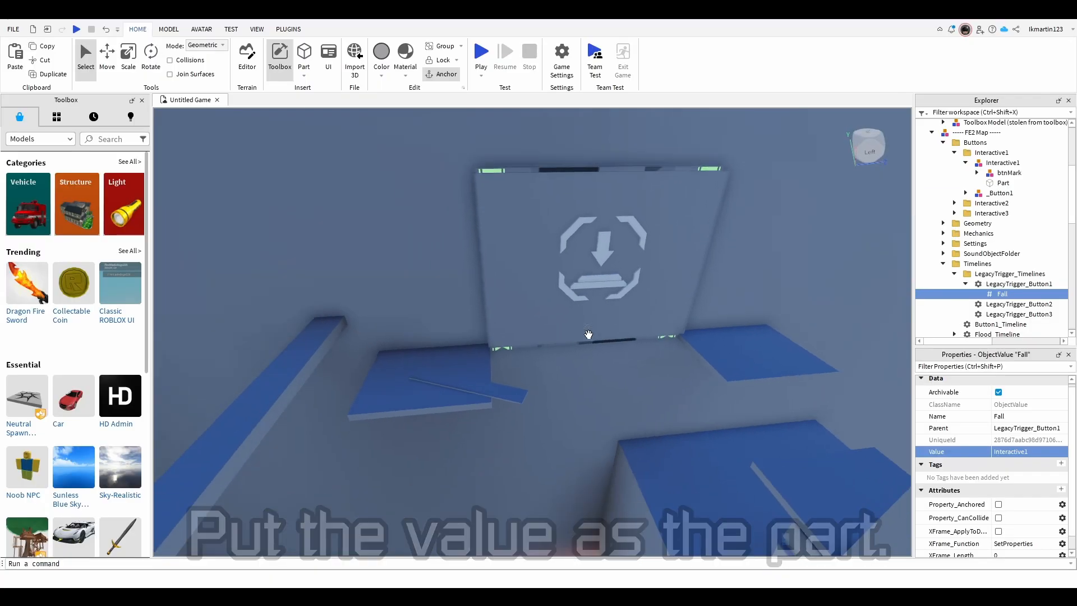
{"action": "scroll", "coordinate": [588, 334], "scroll_direction": "up", "scroll_amount": 5}
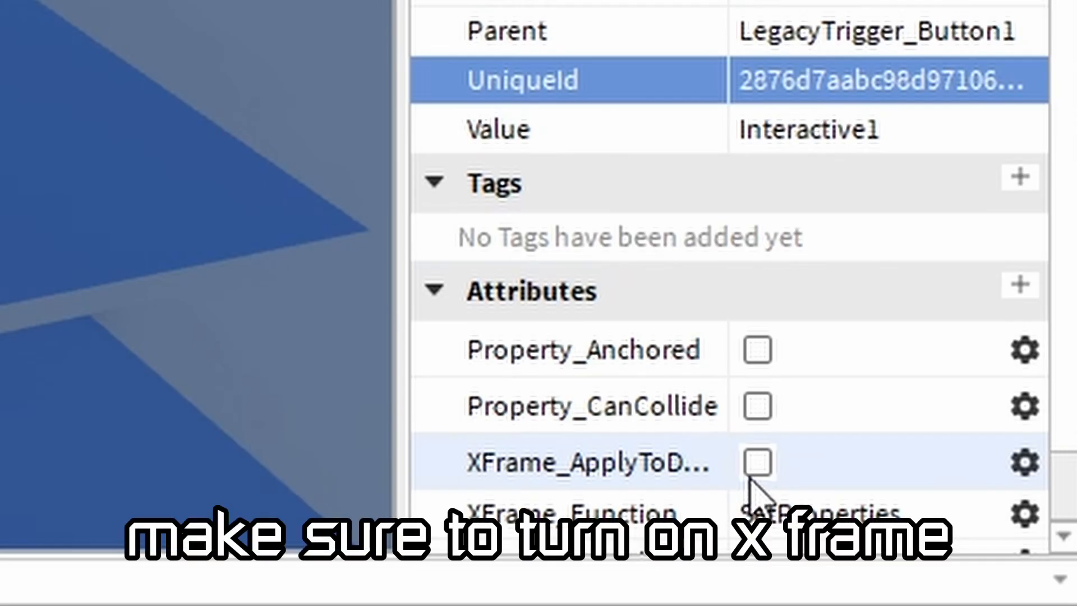
{"action": "left_click", "coordinate": [757, 463]}
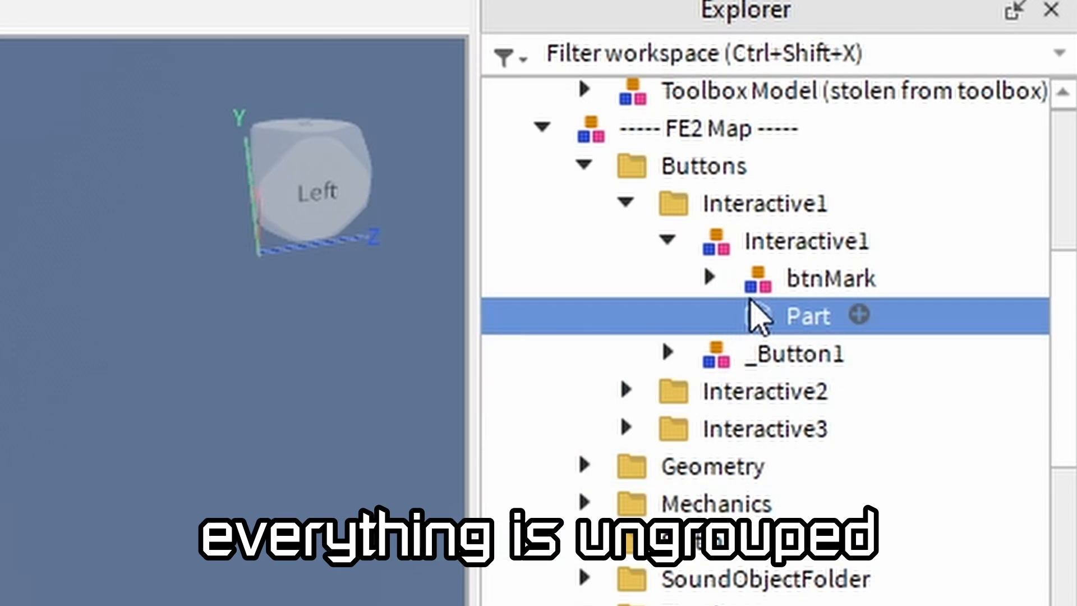
Ungroup the btnMark model inside Interactive1 so btnArrow and btnBorder sit directly beside Part
{"action": "left_click", "coordinate": [709, 276]}
{"action": "left_click", "coordinate": [841, 316]}
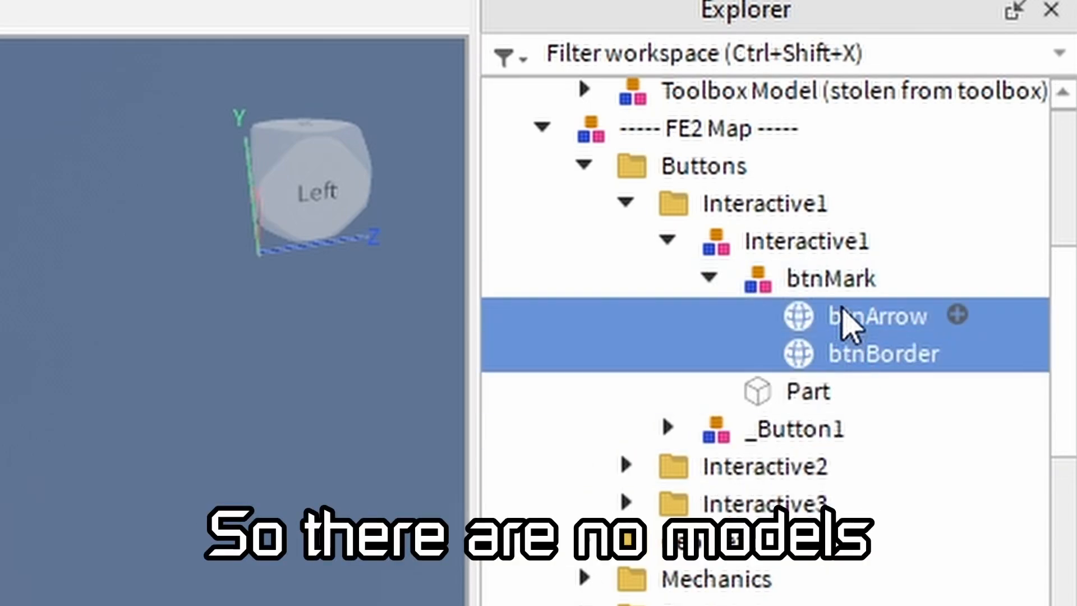
{"action": "left_click", "coordinate": [808, 284]}
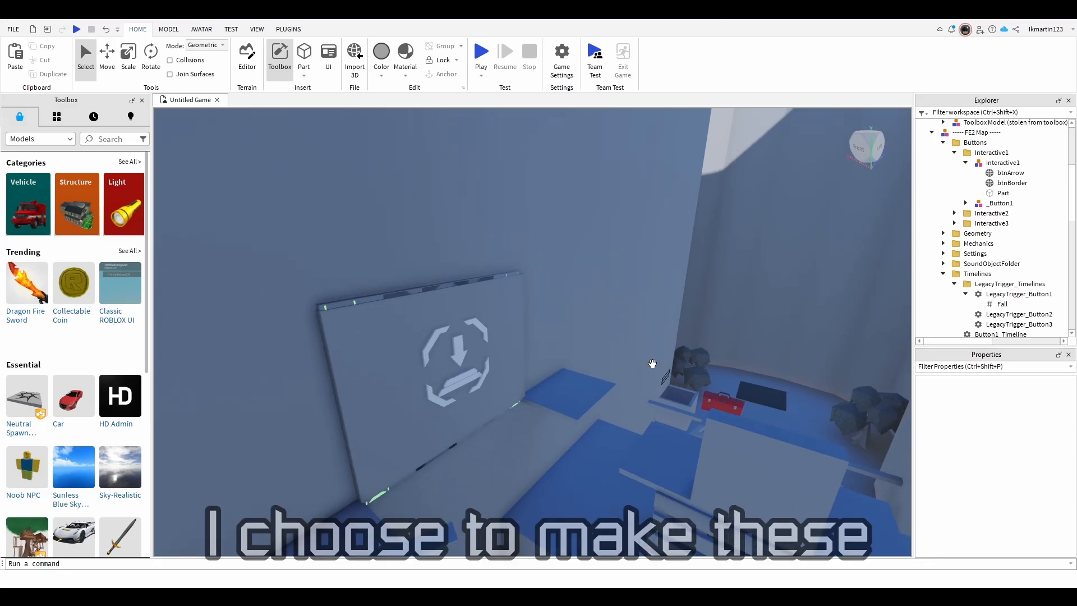
{"action": "scroll", "coordinate": [648, 365], "scroll_direction": "up", "scroll_amount": 3}
{"action": "middle_click_drag", "start_coordinate": [649, 365], "coordinate": [717, 320]}
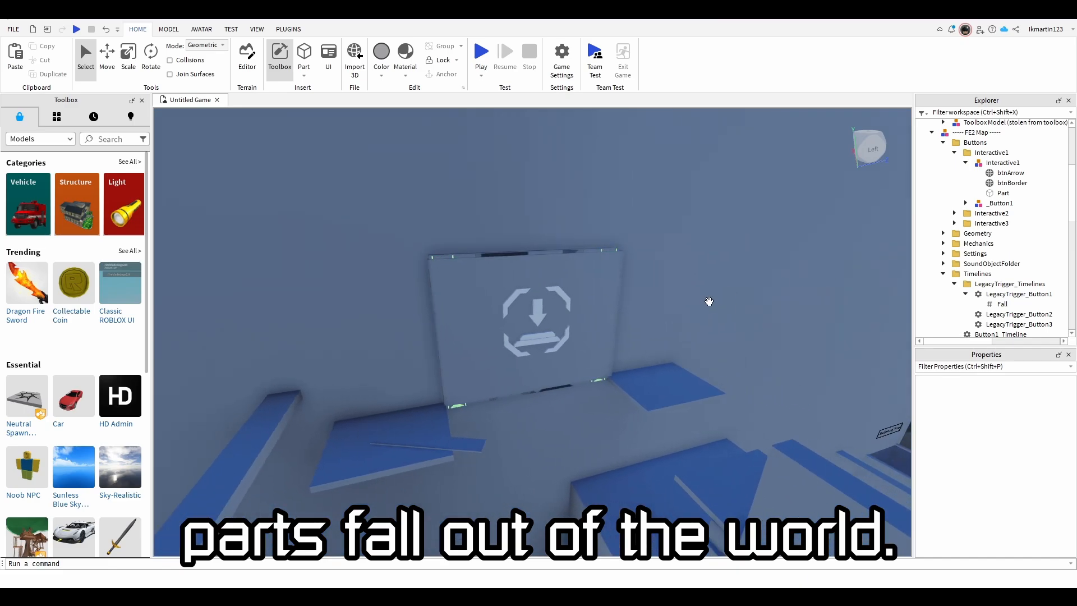
{"action": "scroll", "coordinate": [692, 305], "scroll_direction": "up", "scroll_amount": 5}
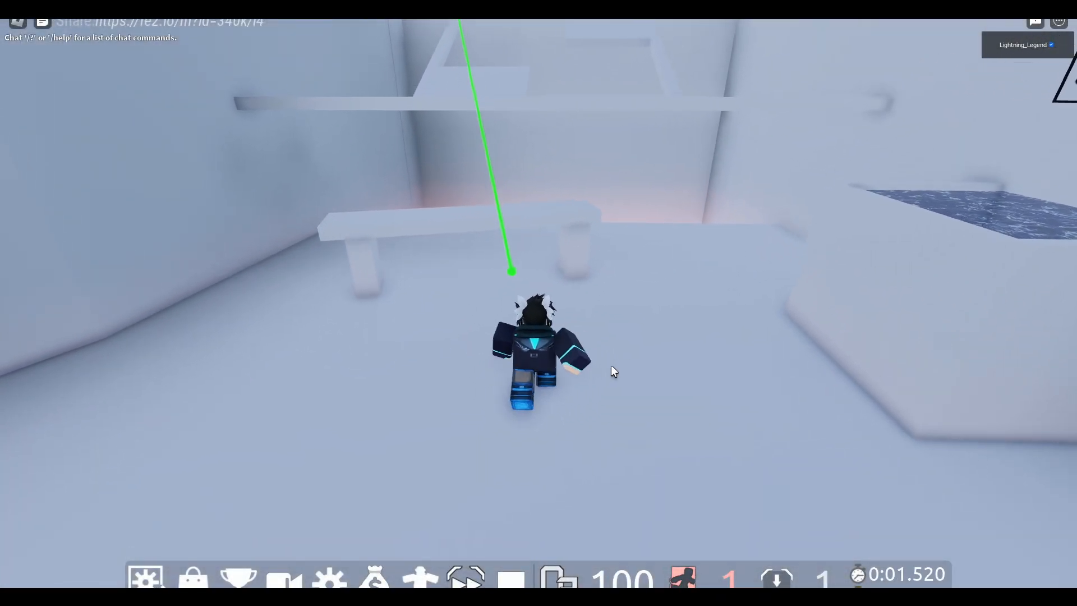
Playtest the map from the spawn to the first button and trigger it to check the wall's fall
{"action": "key", "text": "w"}
{"action": "key", "text": "space"}
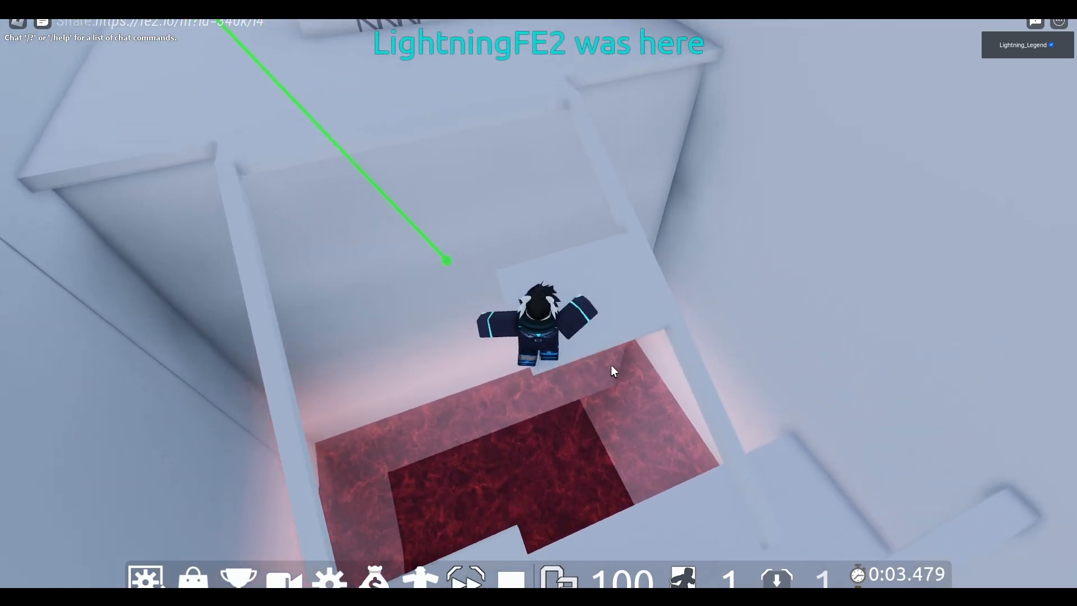
{"action": "key", "text": "w"}
{"action": "key", "text": "shift"}
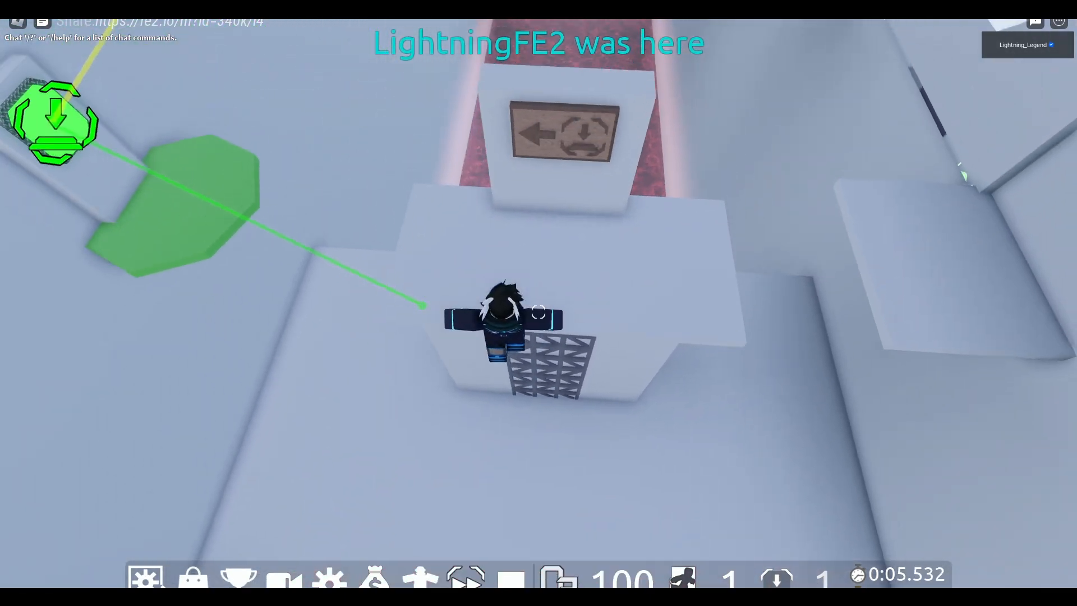
{"action": "key", "text": "w"}
{"action": "key", "text": "shift"}
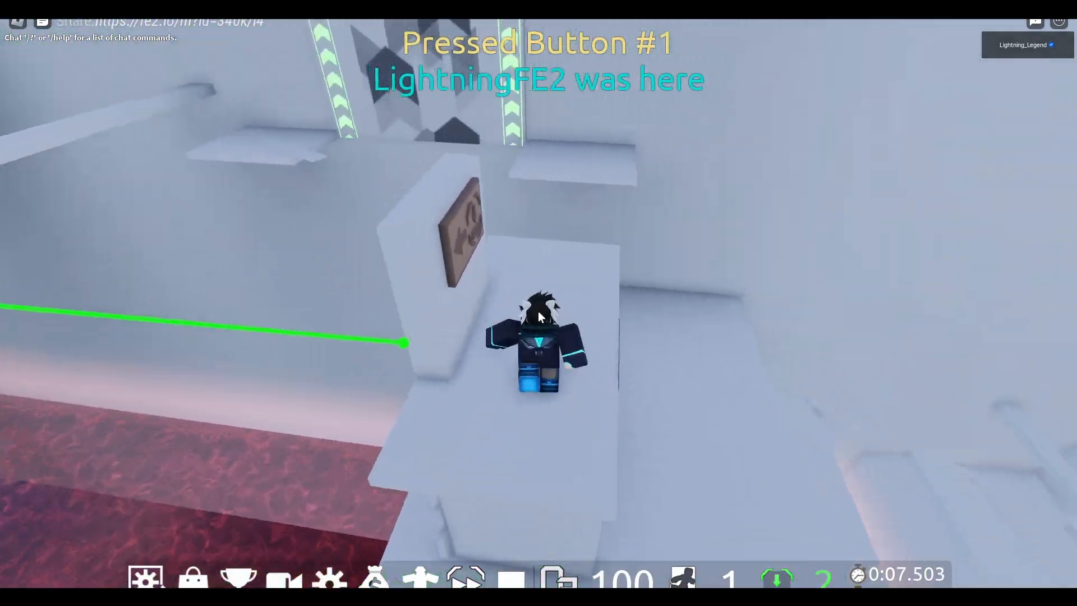
{"action": "key", "text": "w"}
{"action": "right_click_drag", "start_coordinate": [538, 311], "coordinate": [537, 311]}
{"action": "key", "text": "w"}
{"action": "key", "text": "shift"}
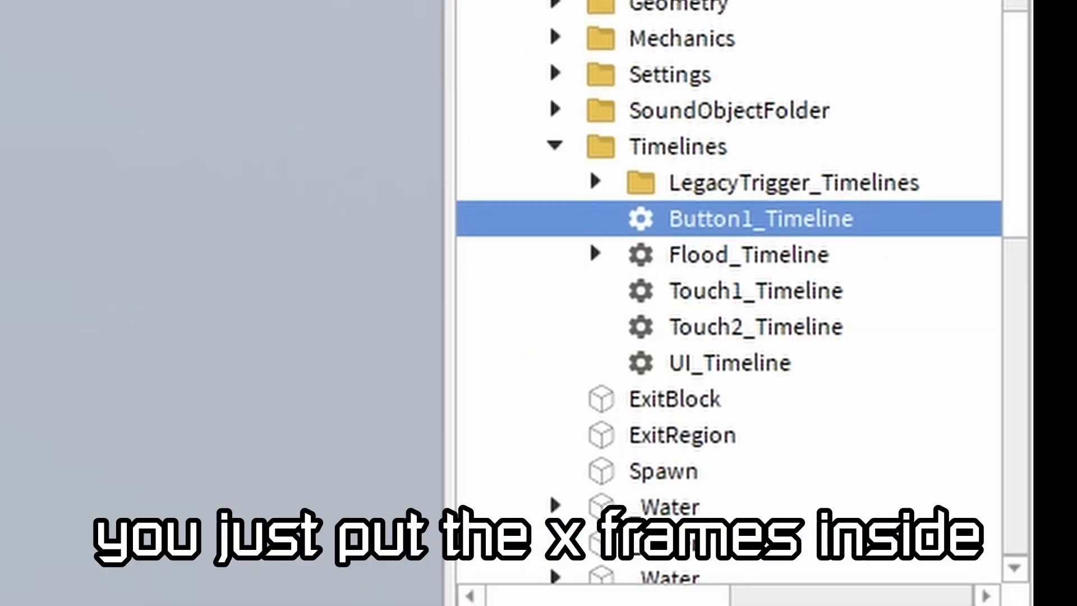
Paste the XFrame1 [Sound] XFrame into Button1_Timeline and link its Value to WallFall sound in the first Walljump
{"action": "key", "text": "ctrl+shift+v"}
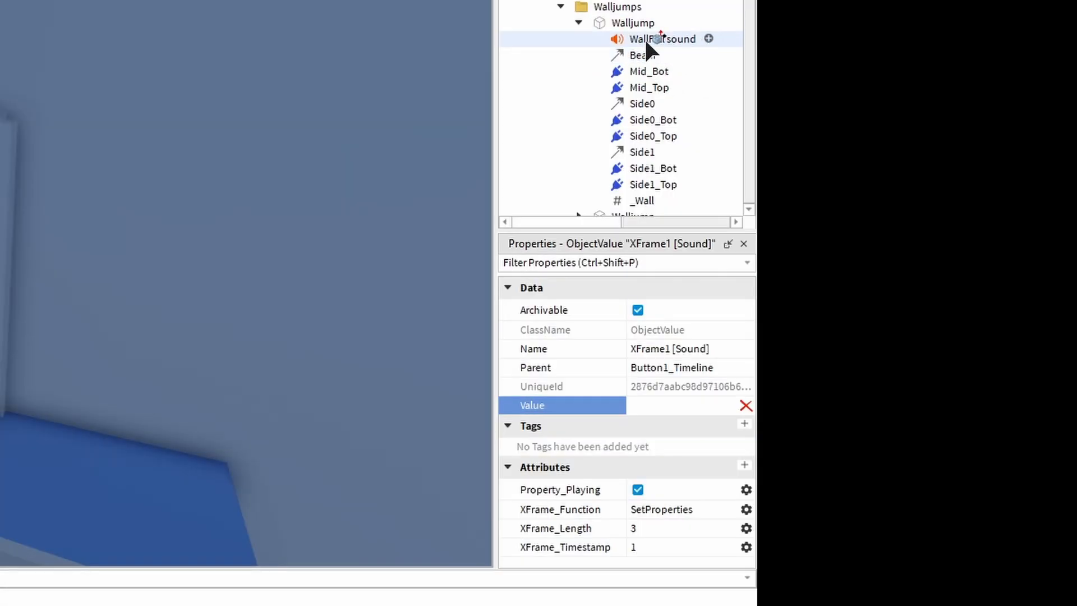
{"action": "left_click", "coordinate": [644, 38]}
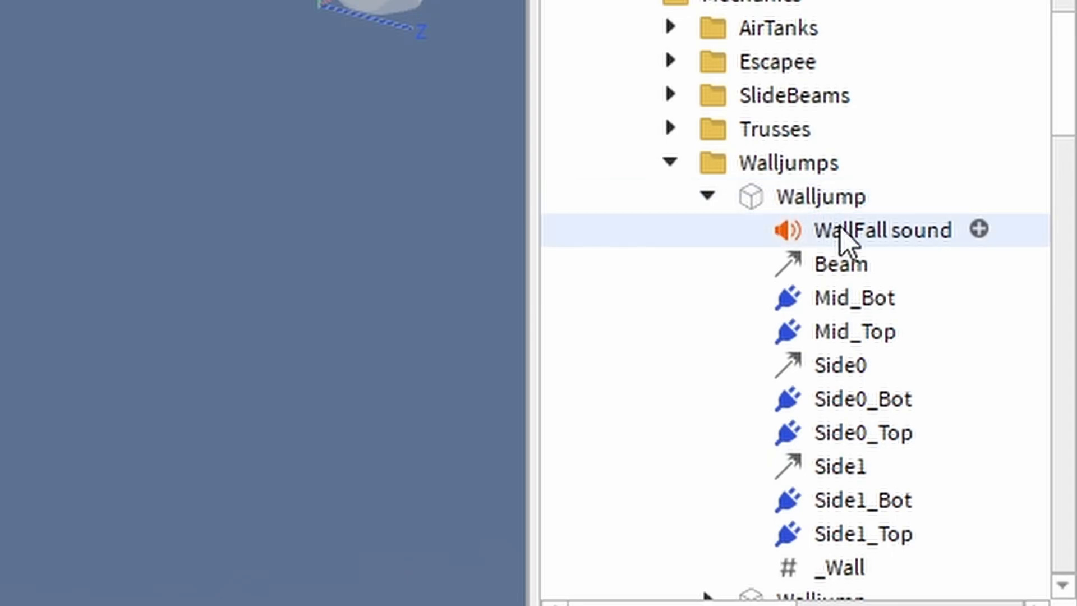
{"action": "left_click", "coordinate": [841, 230]}
{"action": "scroll", "coordinate": [844, 364], "scroll_direction": "down", "scroll_amount": 5}
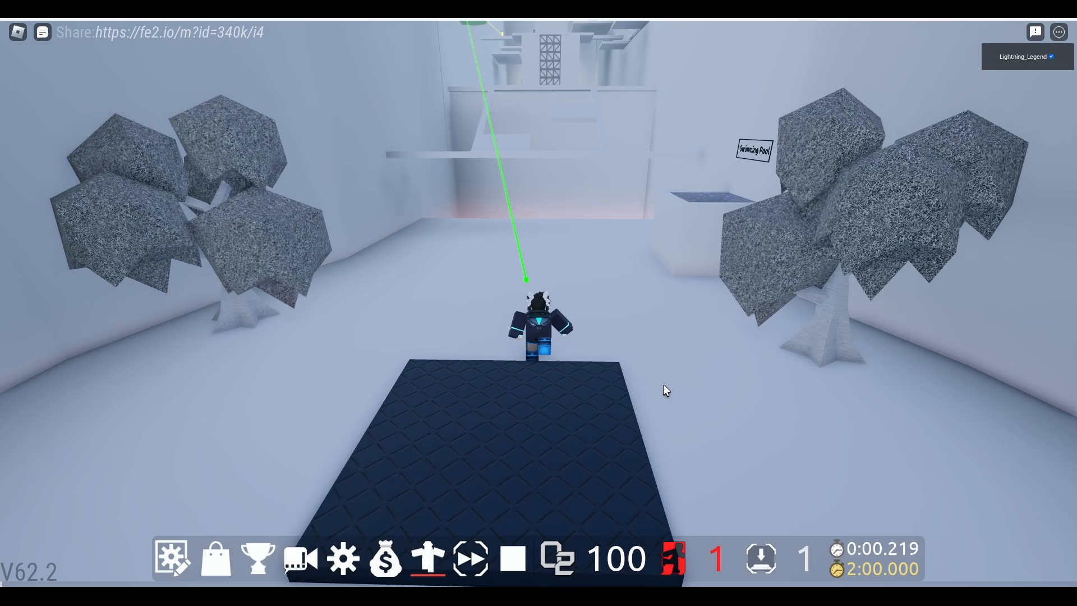
Playtest the map again, jumping up to the first button and triggering it to check the wall-fall sound
{"action": "key", "text": "w"}
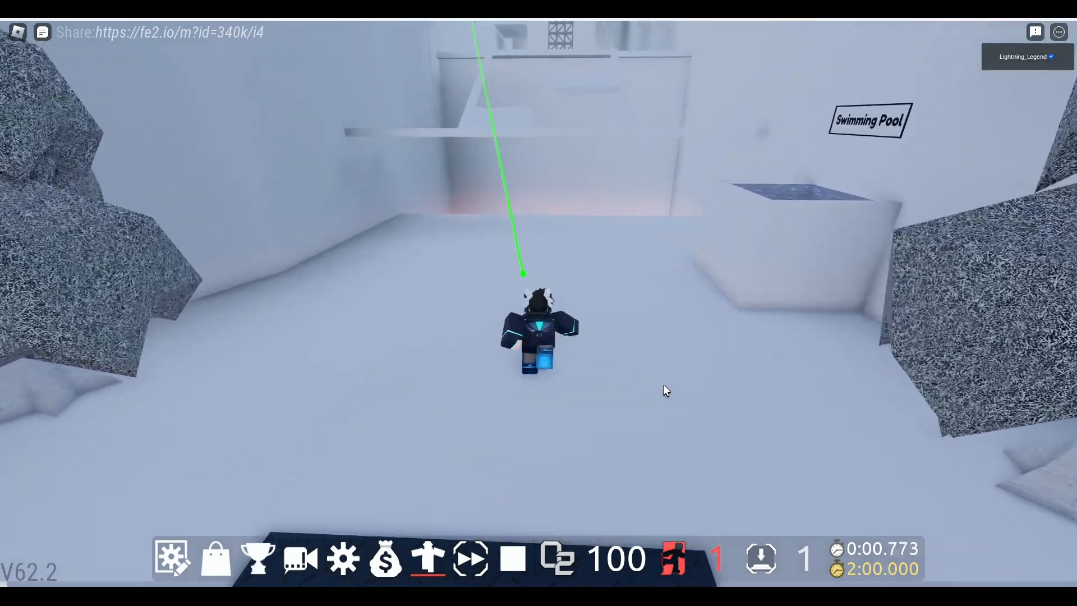
{"action": "key", "text": "space"}
{"action": "key", "text": "w"}
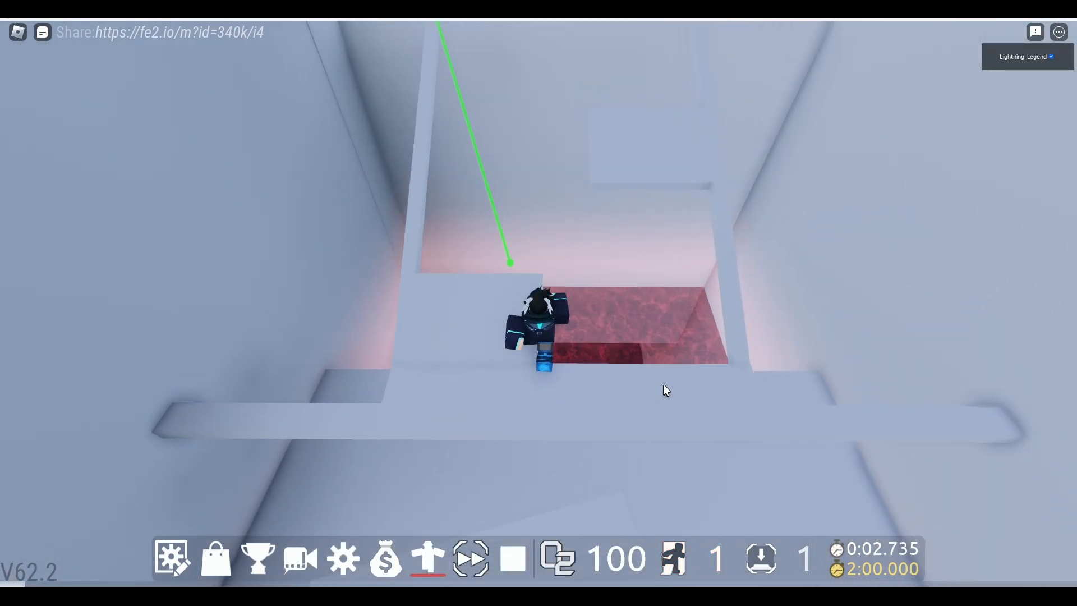
{"action": "key", "text": "space"}
{"action": "key", "text": "space"}
{"action": "key", "text": "w"}
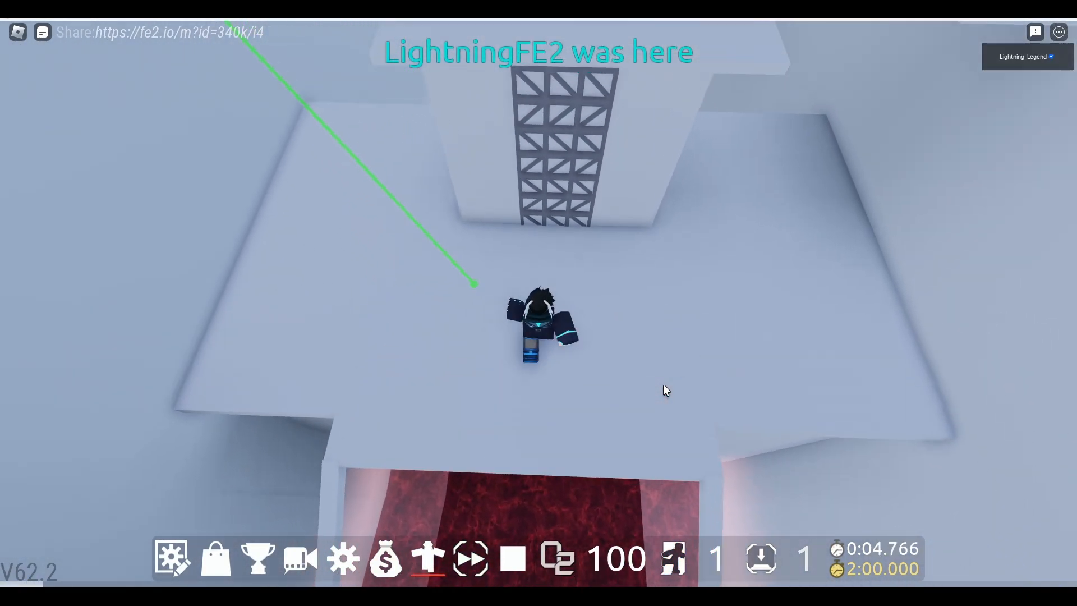
{"action": "key", "text": "space"}
{"action": "key", "text": "shift"}
{"action": "key", "text": "shift"}
{"action": "key", "text": "w"}
{"action": "key", "text": "space"}
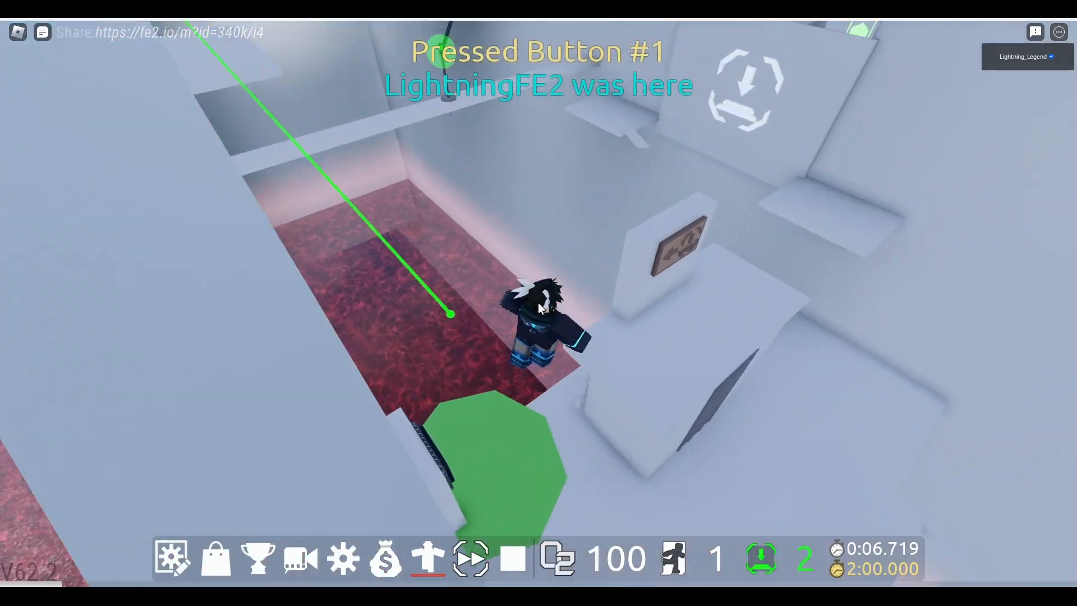
{"action": "key", "text": "space"}
{"action": "key", "text": "w"}
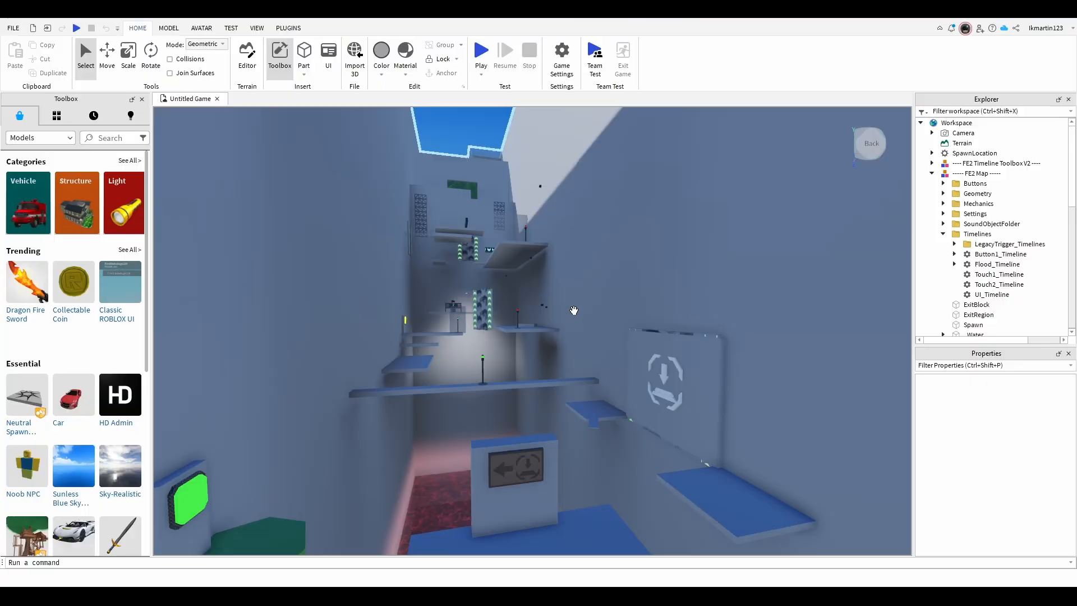
Set the Trigger_Delay of Button1_Timeline to 2.5 and select LegacyTrigger_Button1 in LegacyTrigger_Timelines
{"action": "key", "text": "w"}
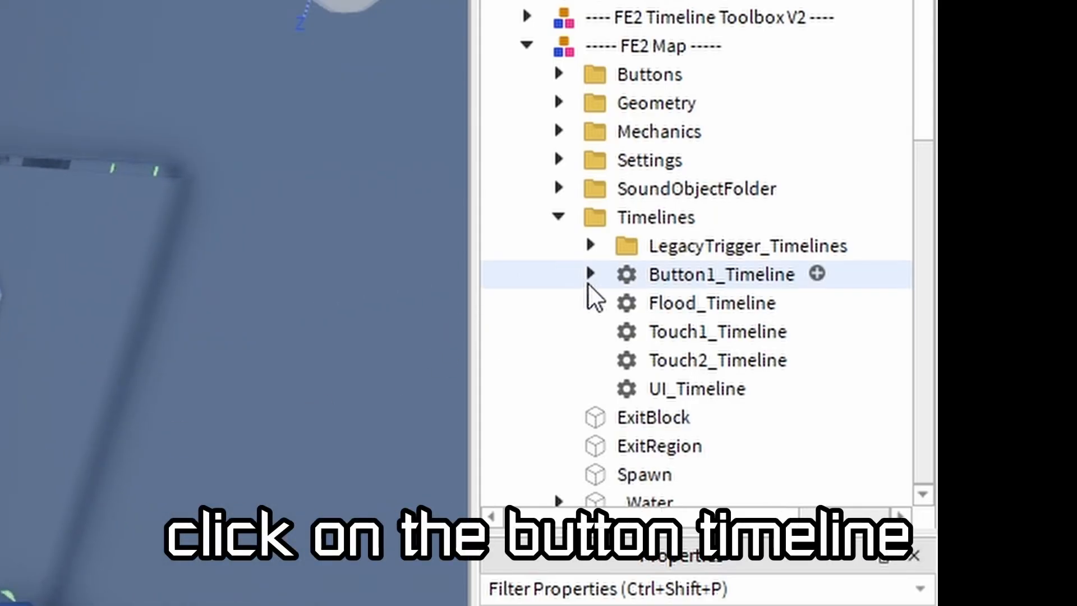
{"action": "left_click", "coordinate": [678, 278]}
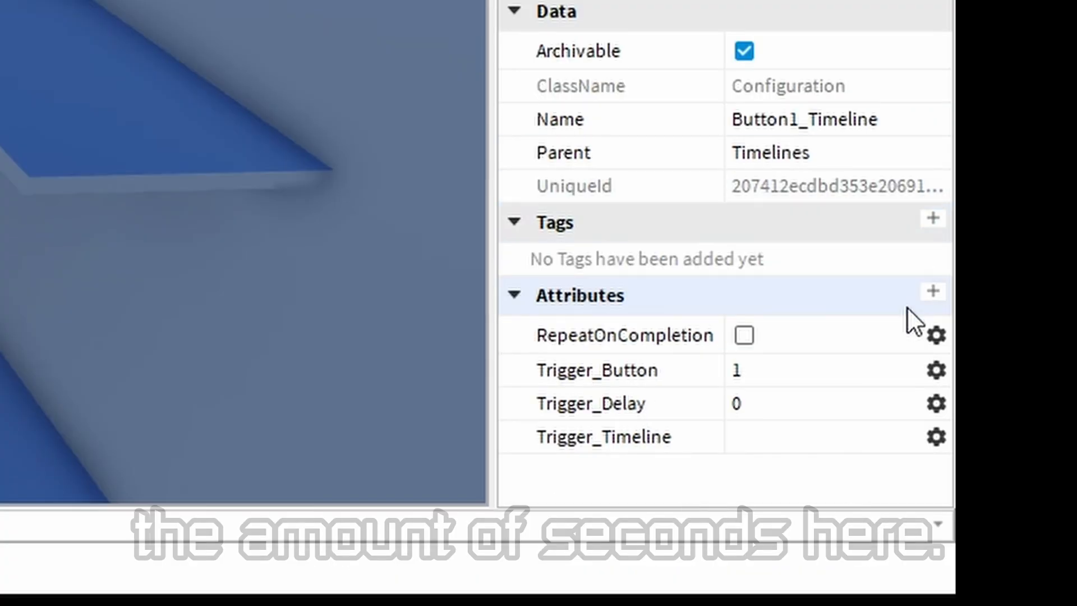
{"action": "left_click", "coordinate": [754, 399]}
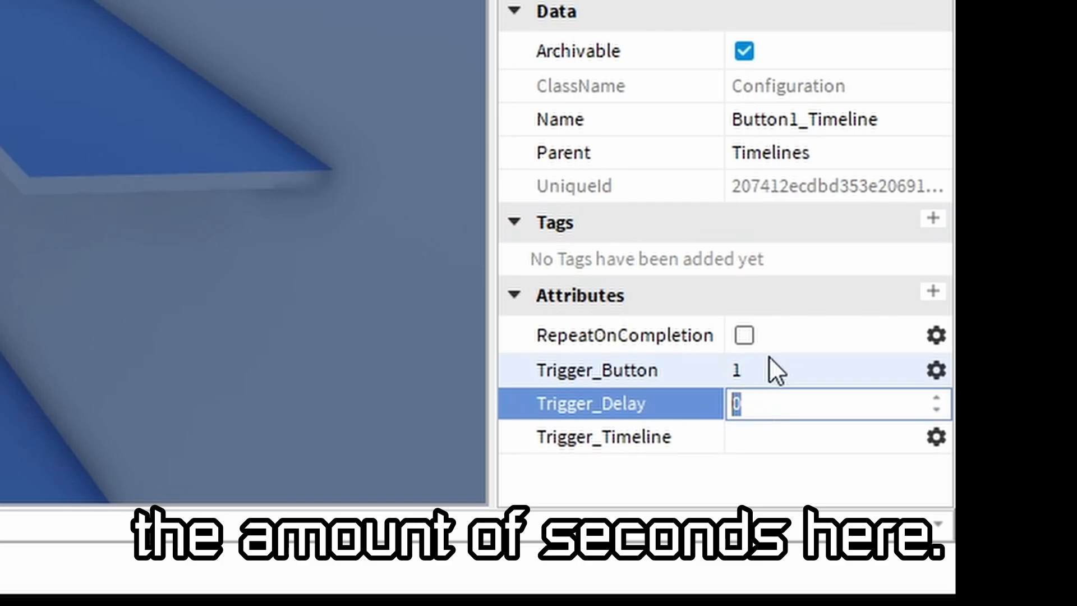
{"action": "type", "text": "2.5"}
{"action": "key", "text": "Return"}
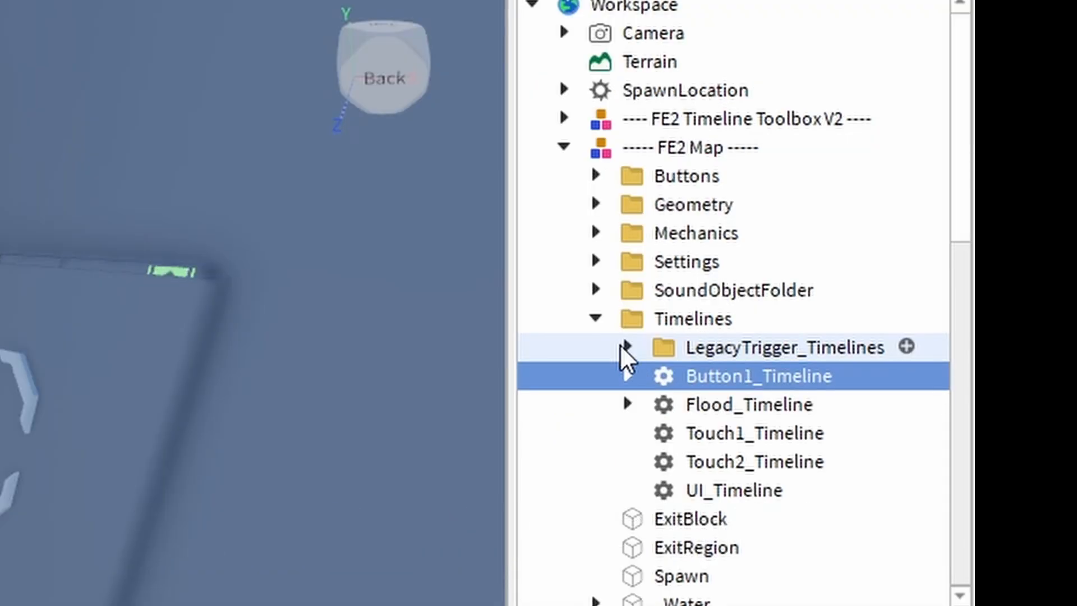
{"action": "left_click", "coordinate": [626, 348]}
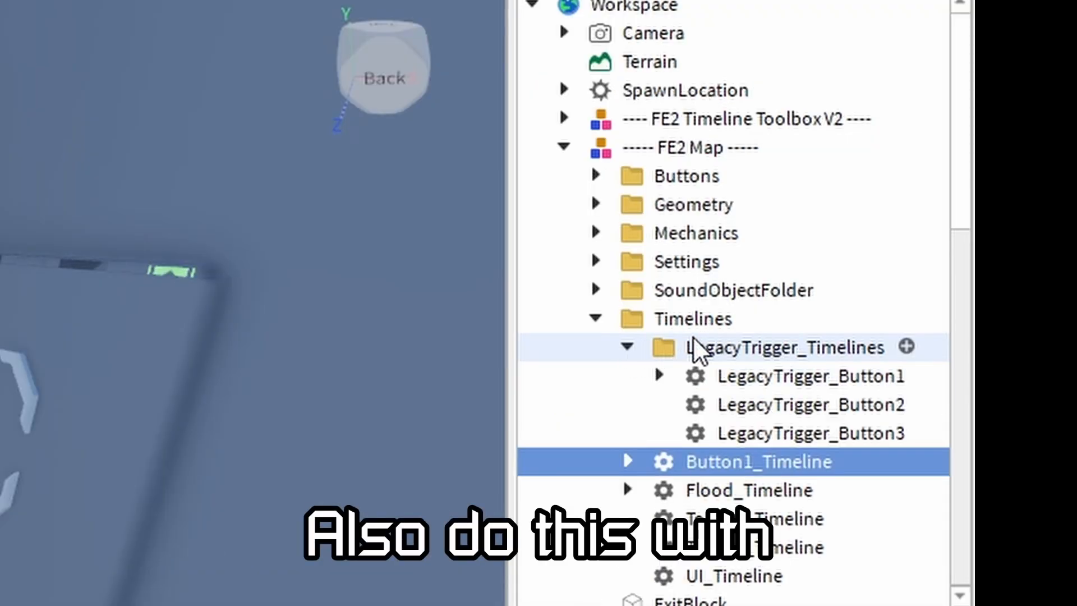
{"action": "left_click", "coordinate": [735, 387]}
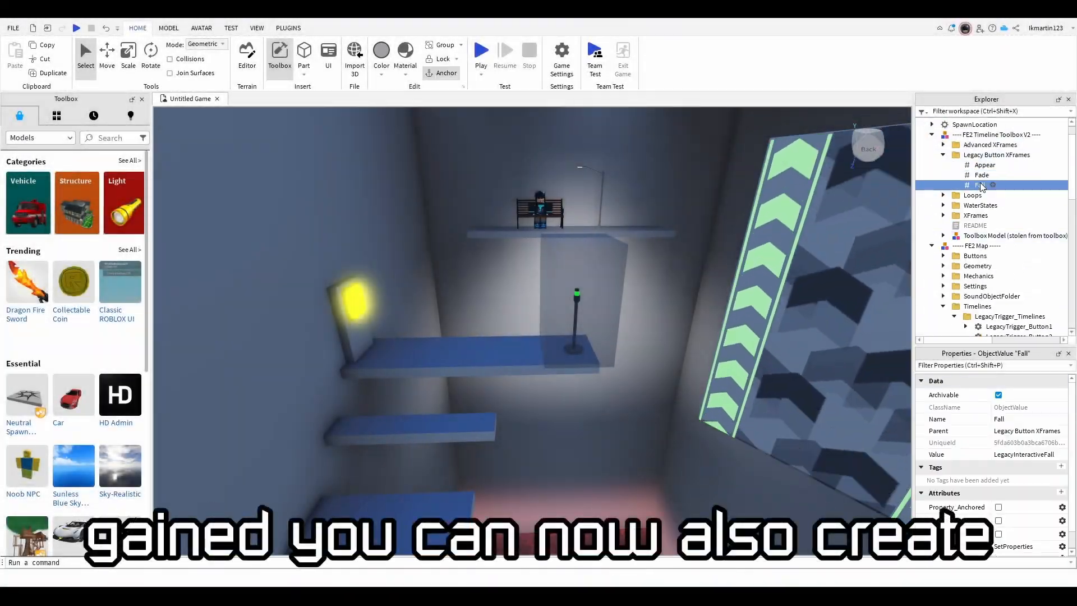
{"action": "left_click", "coordinate": [1002, 261]}
{"action": "left_click", "coordinate": [965, 251]}
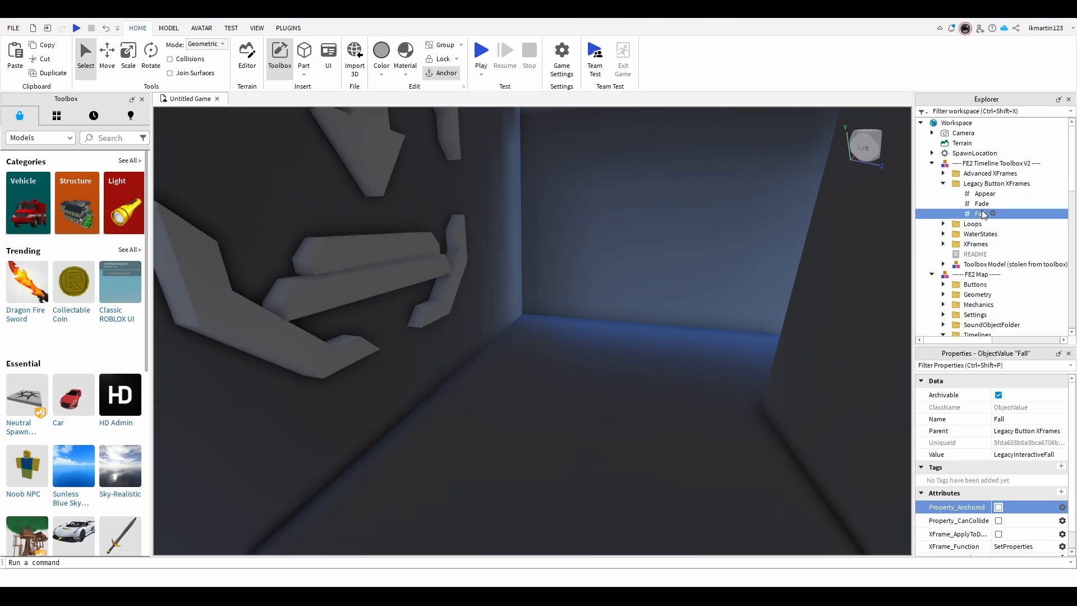
{"action": "left_click", "coordinate": [1018, 241]}
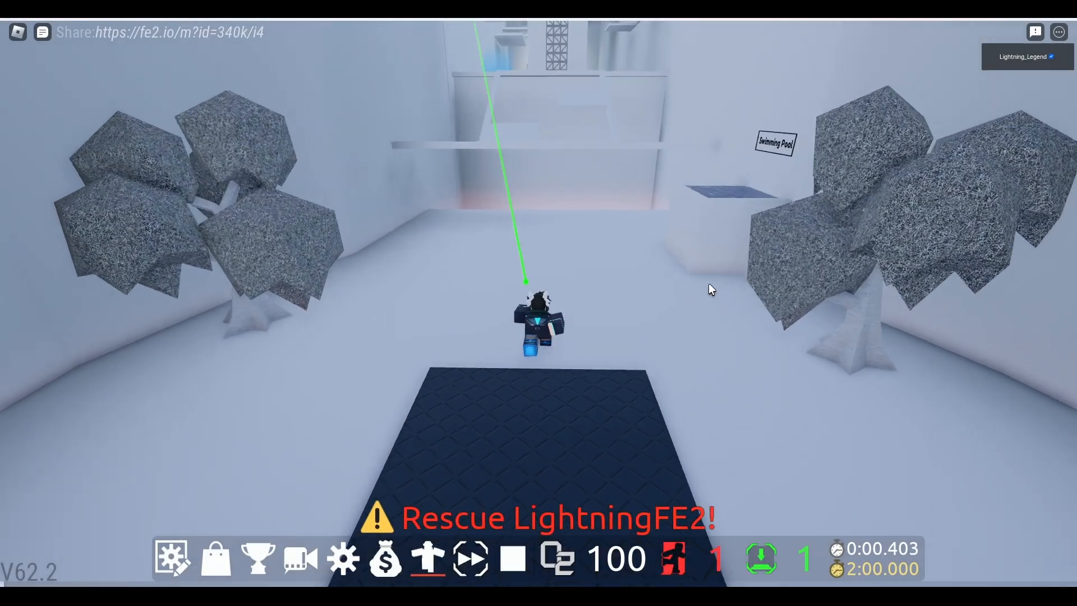
Playtest the finished map from the spawn across the lava platforms and trigger the first button
{"action": "key", "text": "w"}
{"action": "key", "text": "space"}
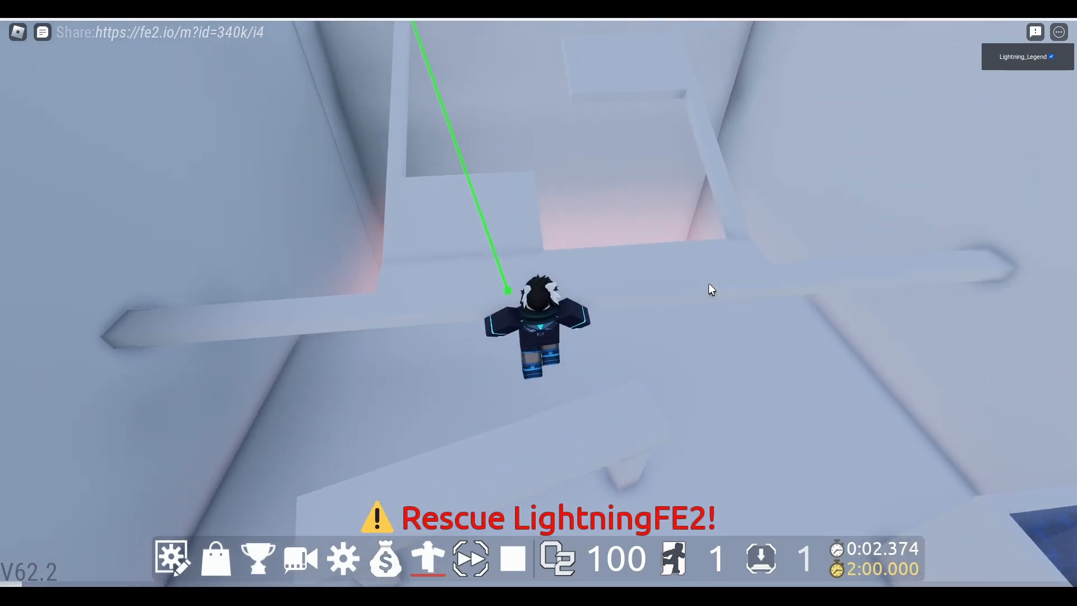
{"action": "key", "text": "w"}
{"action": "key", "text": "space"}
{"action": "key", "text": "space"}
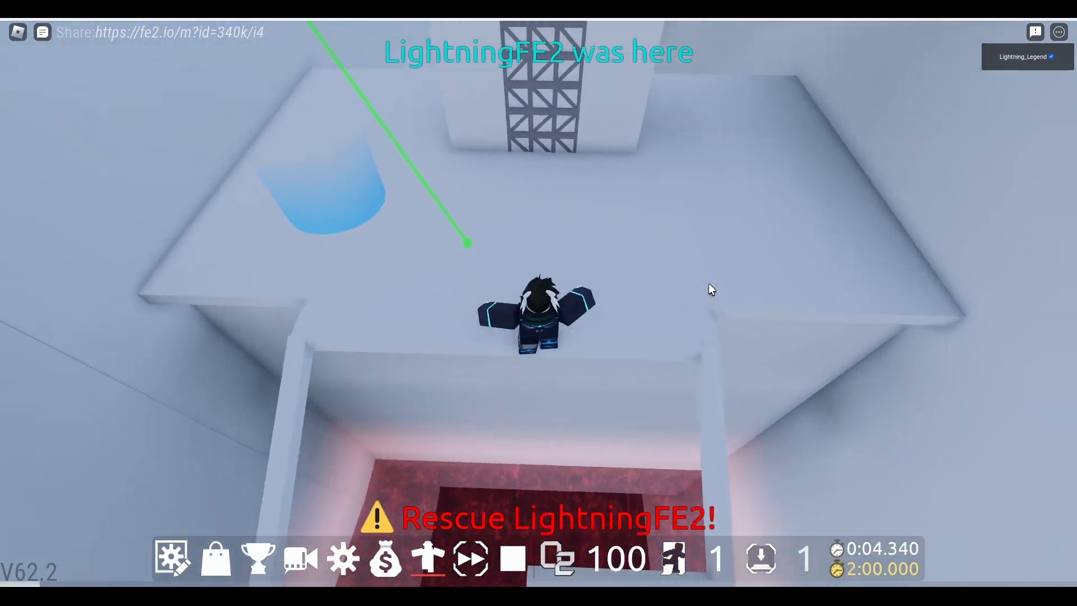
{"action": "key", "text": "w"}
{"action": "key", "text": "shift"}
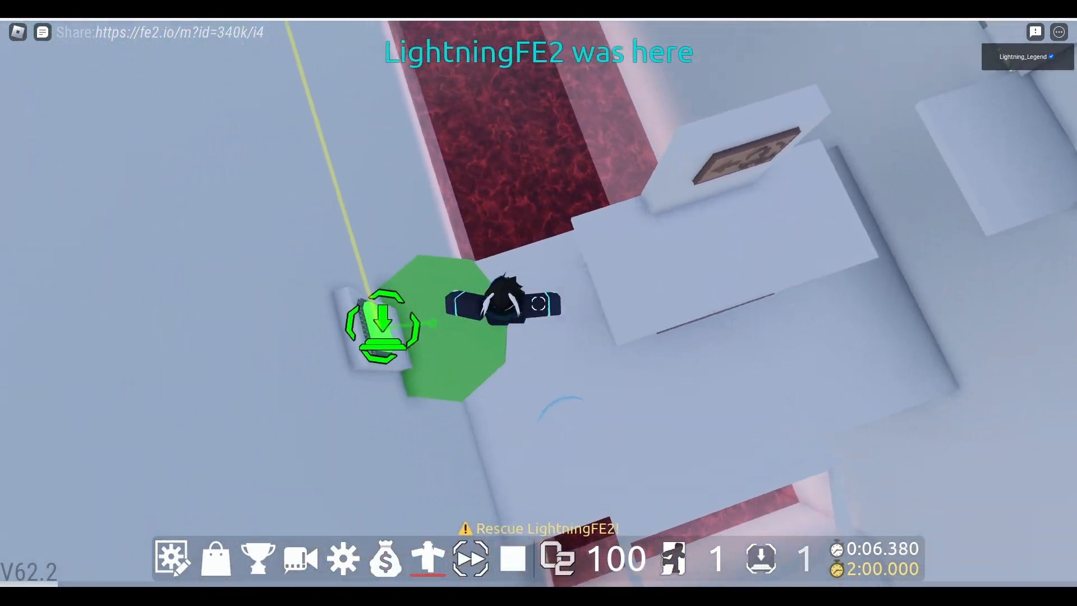
{"action": "key", "text": "w"}
{"action": "key", "text": "shift"}
{"action": "key", "text": "space"}
{"action": "key", "text": "space"}
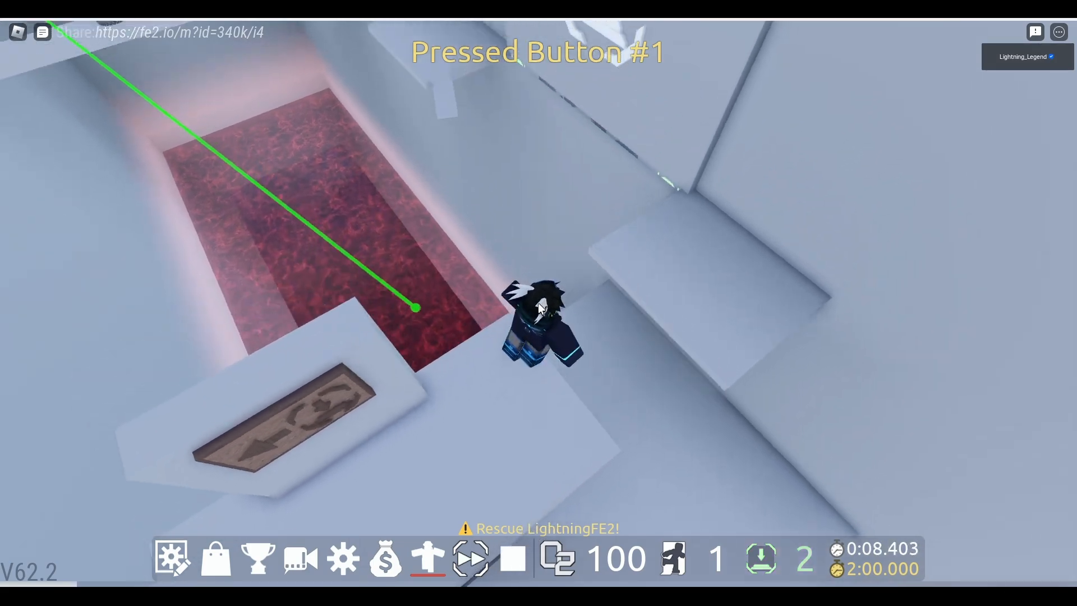
Continue the playtest over the wall-side platforms and the zipline to trigger the second button
{"action": "key", "text": "w"}
{"action": "key", "text": "space"}
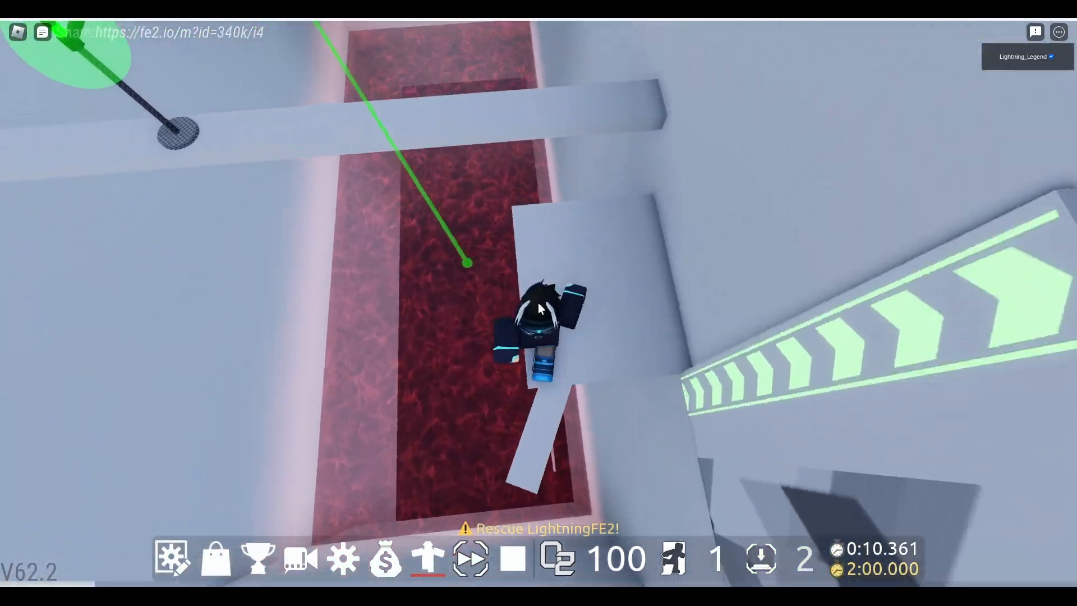
{"action": "key", "text": "w"}
{"action": "key", "text": "space"}
{"action": "key", "text": "space"}
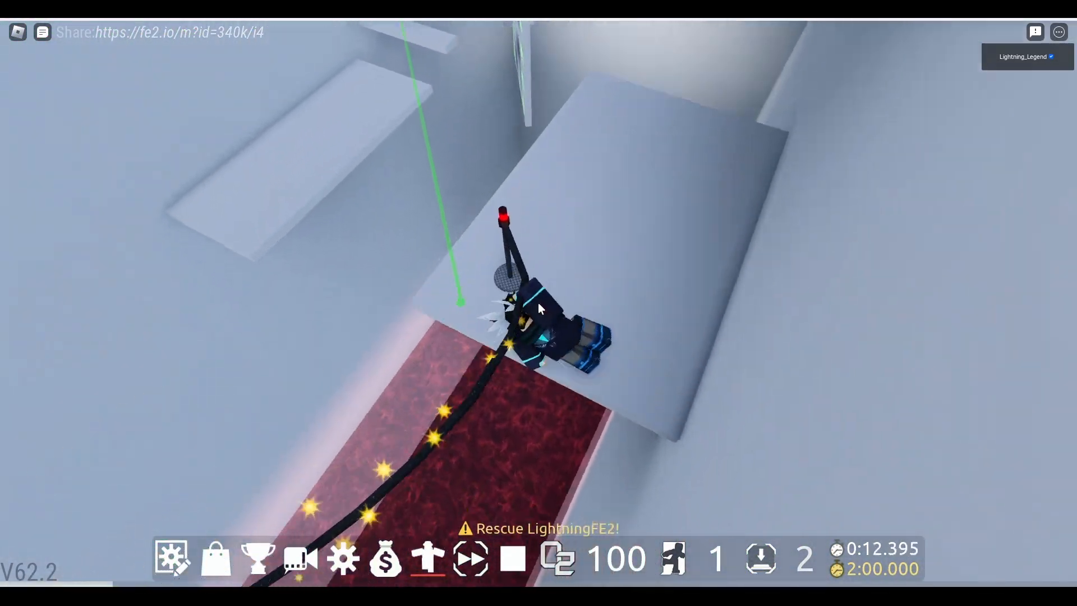
{"action": "key", "text": "w"}
{"action": "key", "text": "space"}
{"action": "key", "text": "space"}
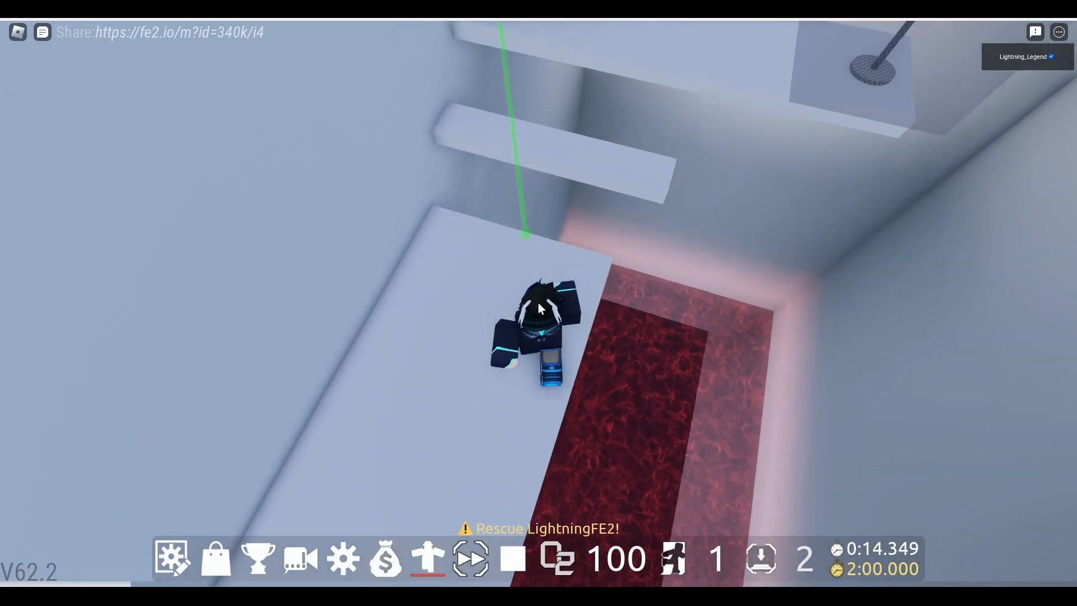
{"action": "key", "text": "w"}
{"action": "key", "text": "space"}
{"action": "key", "text": "space"}
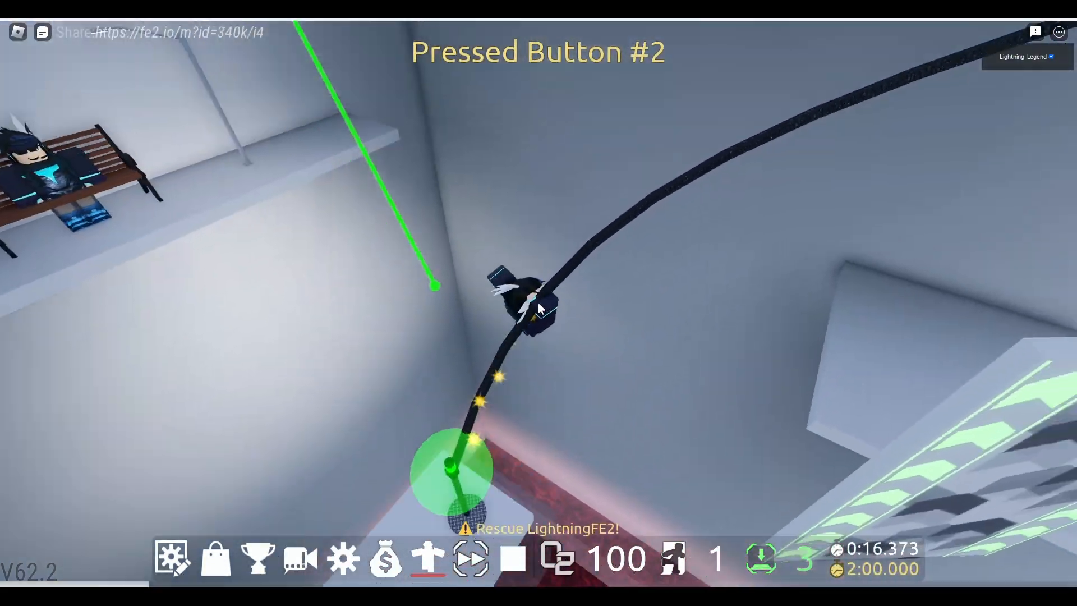
Continue the playtest off the zipline along the high walkway, past the bench and over the arrow-marked wall-jump platforms
{"action": "key", "text": "w"}
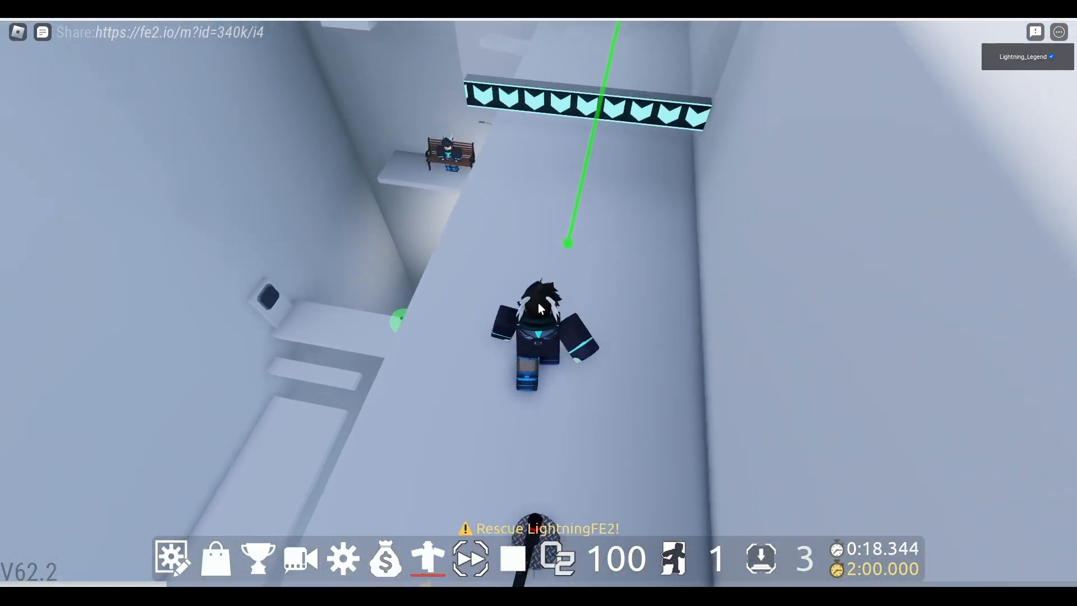
{"action": "key", "text": "w"}
{"action": "key", "text": "space"}
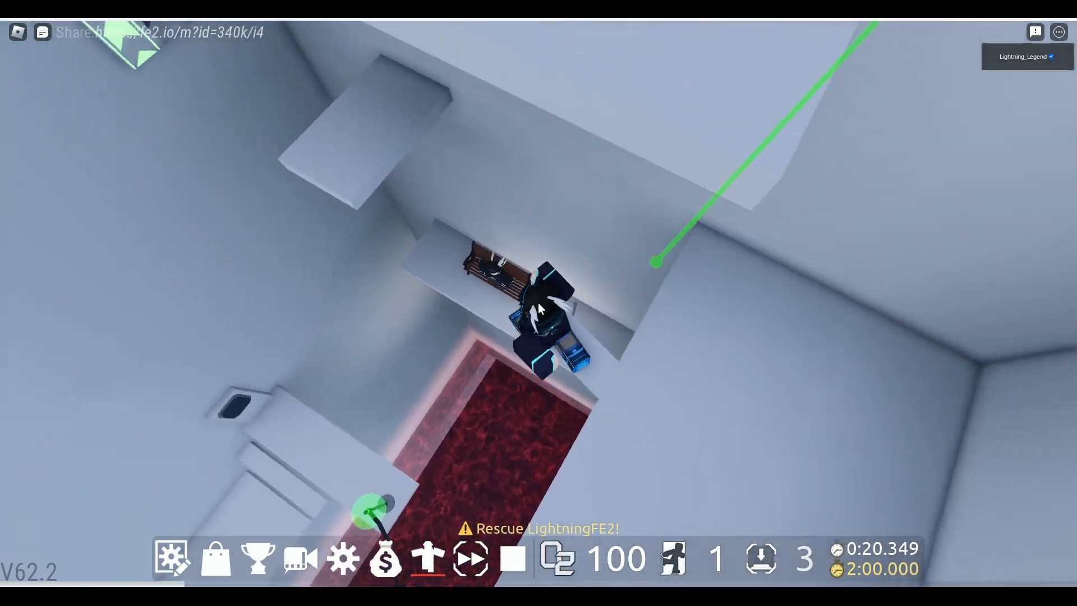
{"action": "key", "text": "w"}
{"action": "key", "text": "space"}
{"action": "key", "text": "space"}
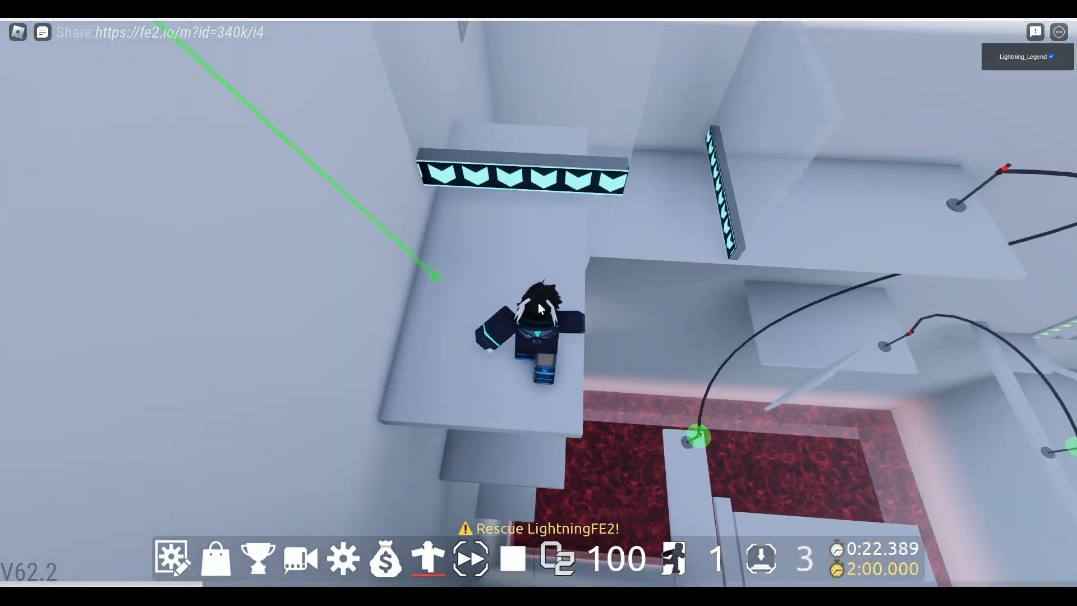
{"action": "key", "text": "w"}
{"action": "key", "text": "space"}
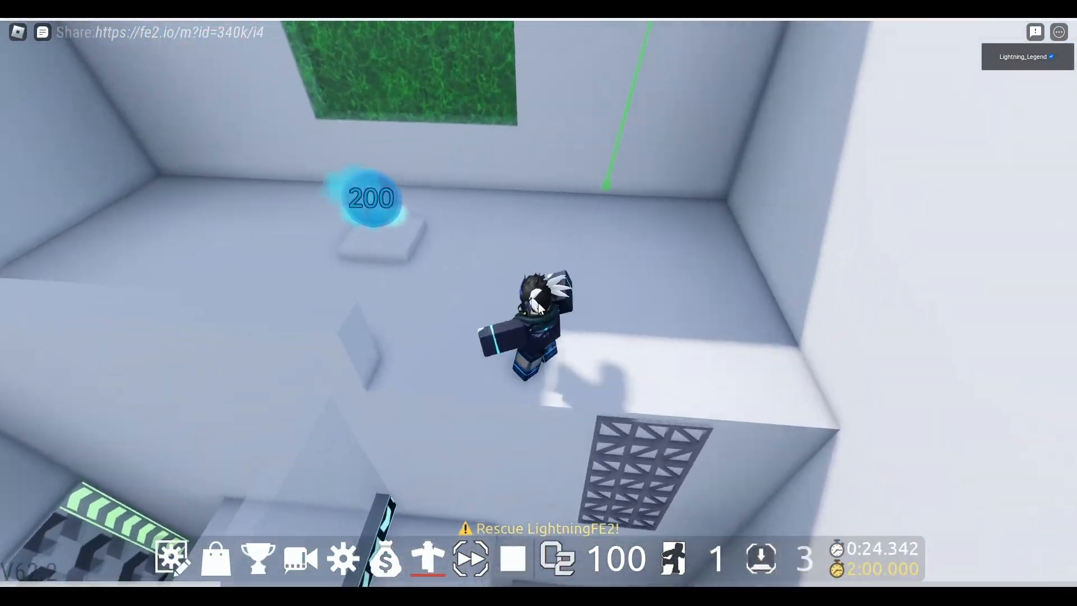
Collect the 200 air bubble in the playtest, swim through the green water tunnel and trigger the third button
{"action": "key", "text": "w"}
{"action": "key", "text": "space"}
{"action": "scroll", "coordinate": [538, 302], "scroll_direction": "up", "scroll_amount": 5}
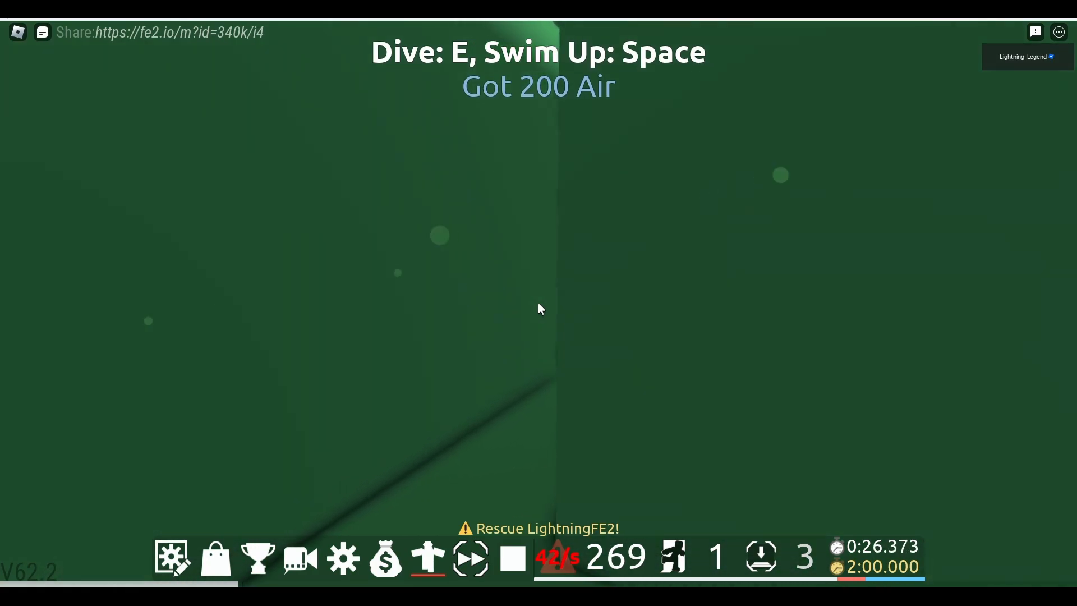
{"action": "key", "text": "w"}
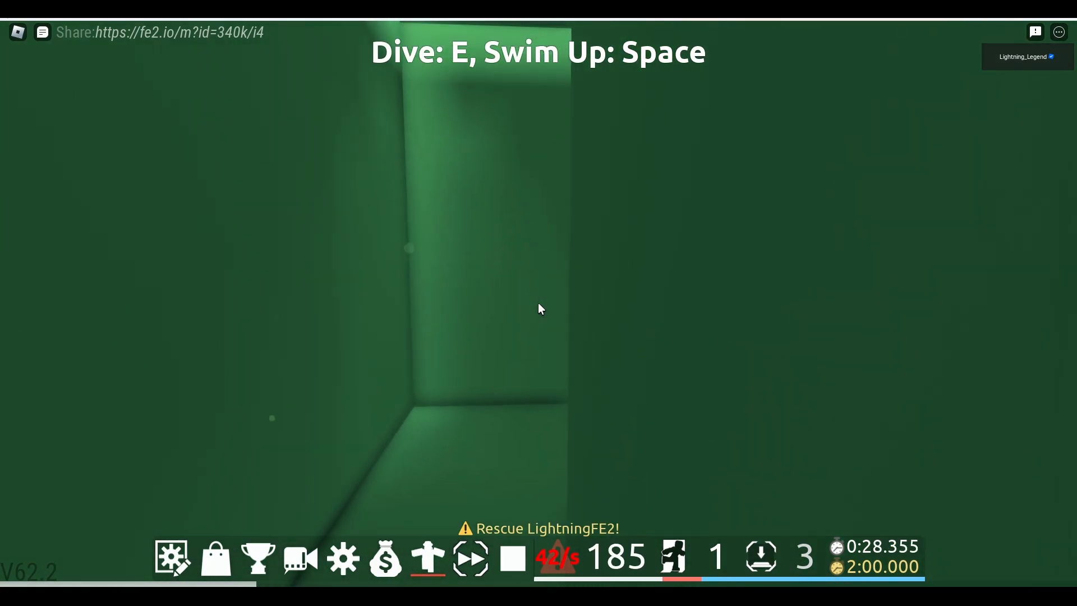
{"action": "key", "text": "w"}
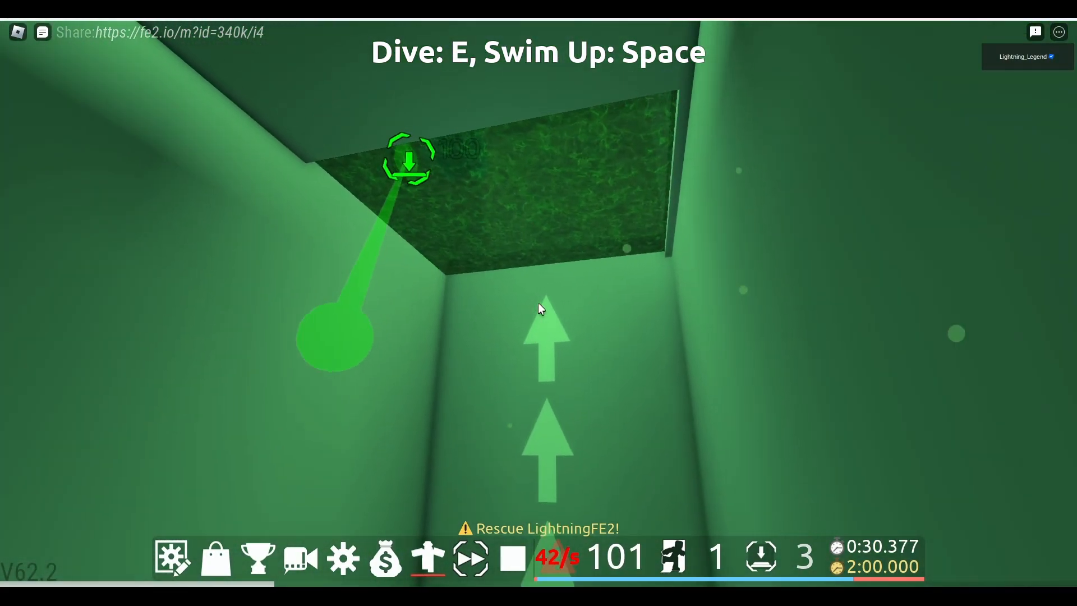
{"action": "key", "text": "w"}
{"action": "key", "text": "space"}
{"action": "key", "text": "e"}
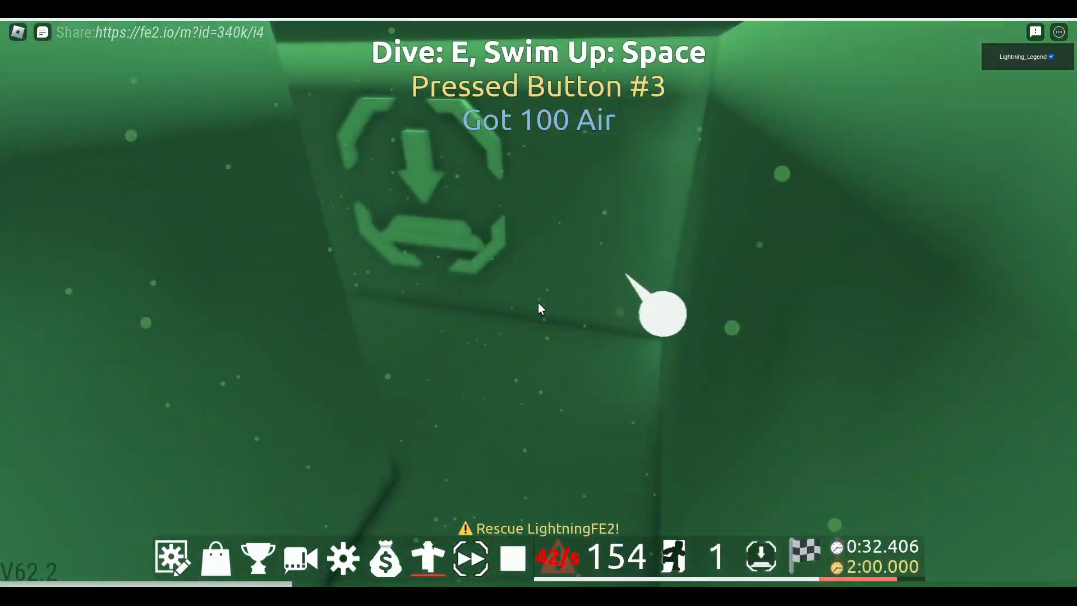
Swim out of the green water tunnel and head across the white floor towards the map's exit
{"action": "key", "text": "w"}
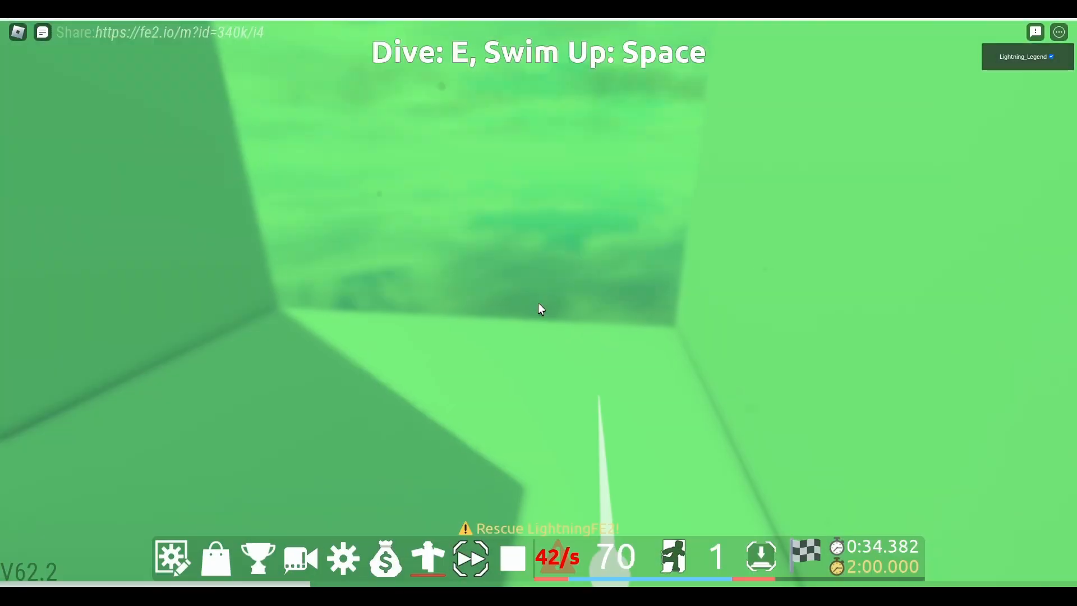
{"action": "key", "text": "w"}
{"action": "scroll", "coordinate": [537, 302], "scroll_direction": "down", "scroll_amount": 3}
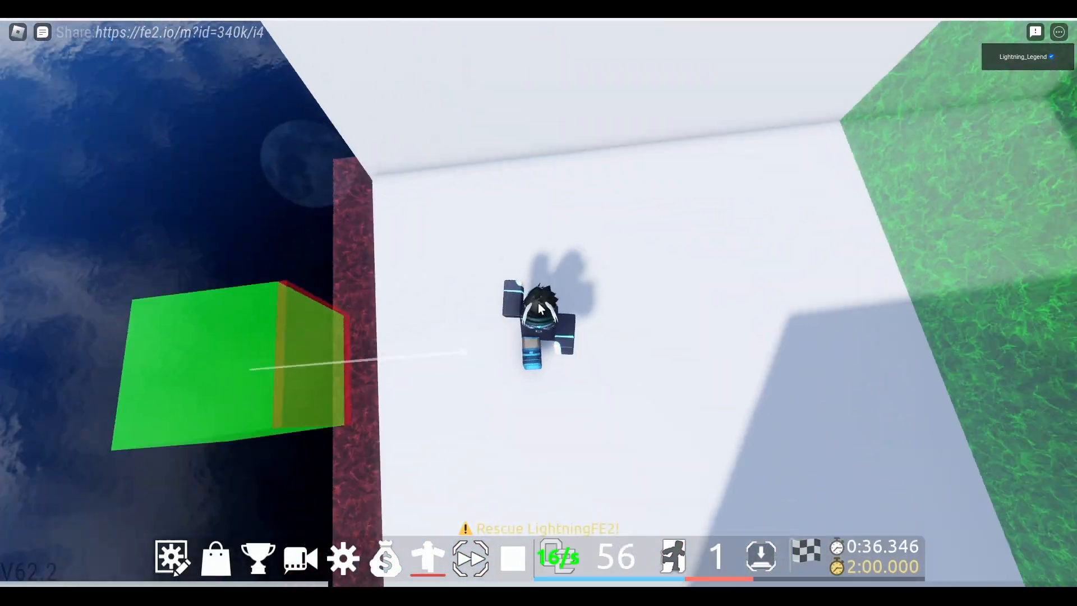
{"action": "key", "text": "a"}
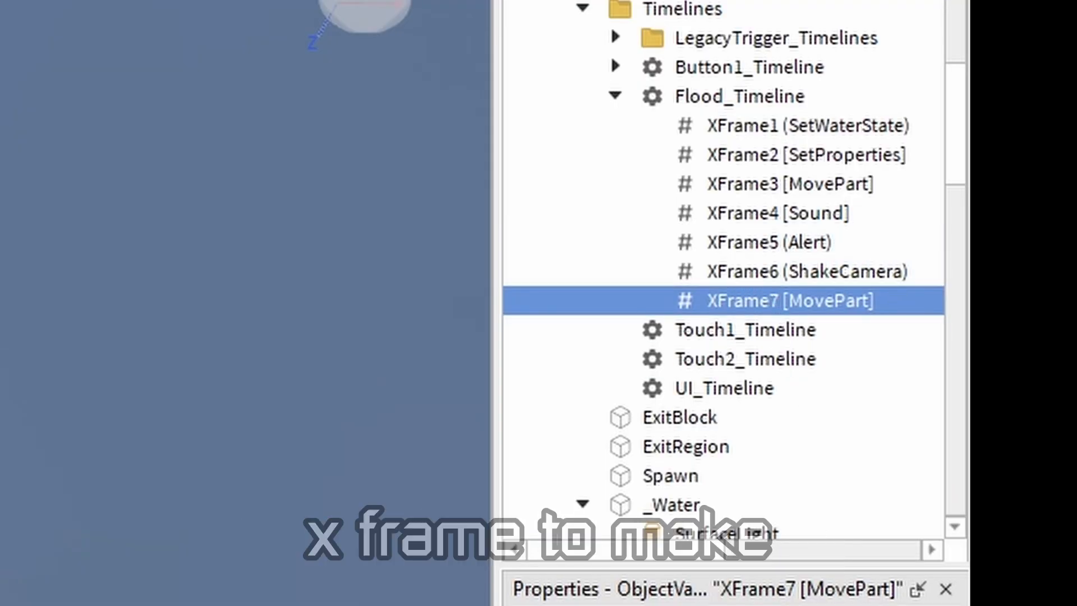
Set the Value of XFrame7 [MovePart] in Flood_Timeline to the _Water part
{"action": "left_click", "coordinate": [625, 248]}
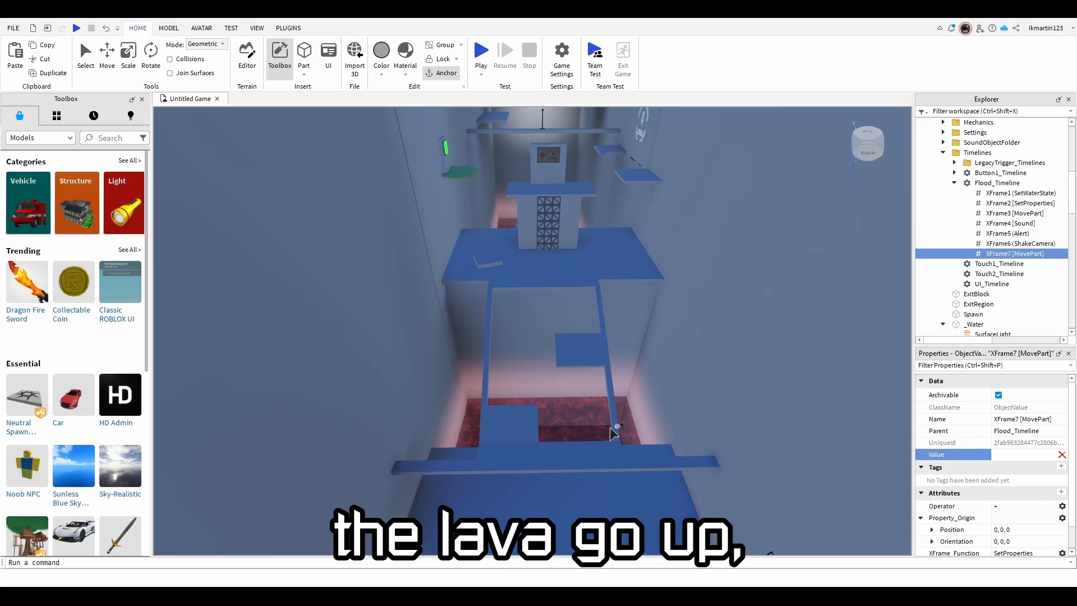
{"action": "left_click", "coordinate": [612, 351]}
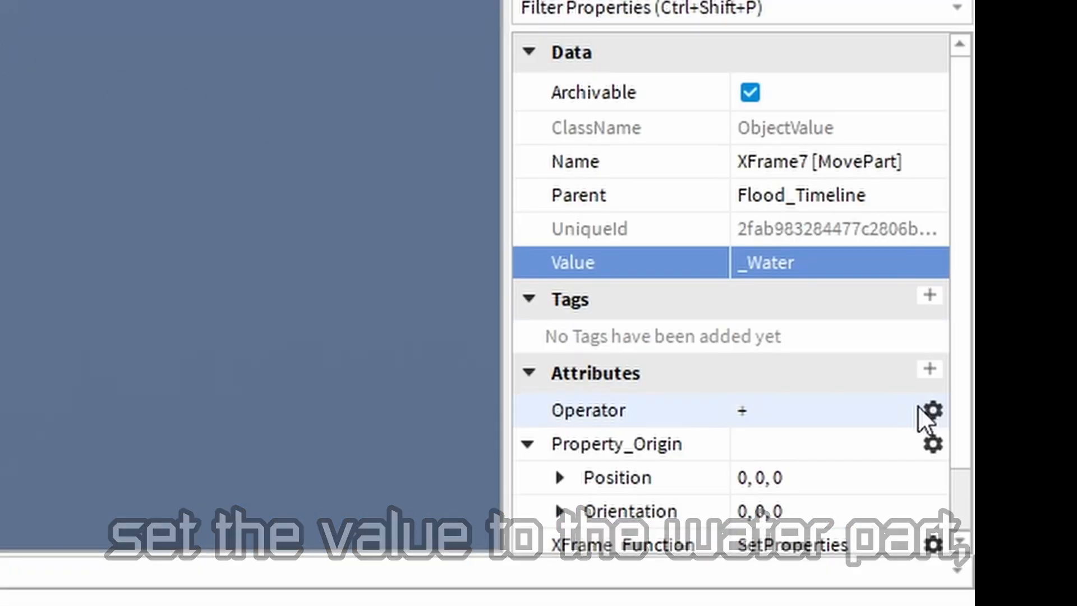
{"action": "scroll", "coordinate": [1059, 506], "scroll_direction": "down", "scroll_amount": 1}
{"action": "left_click", "coordinate": [1004, 502]}
{"action": "left_click", "coordinate": [766, 402]}
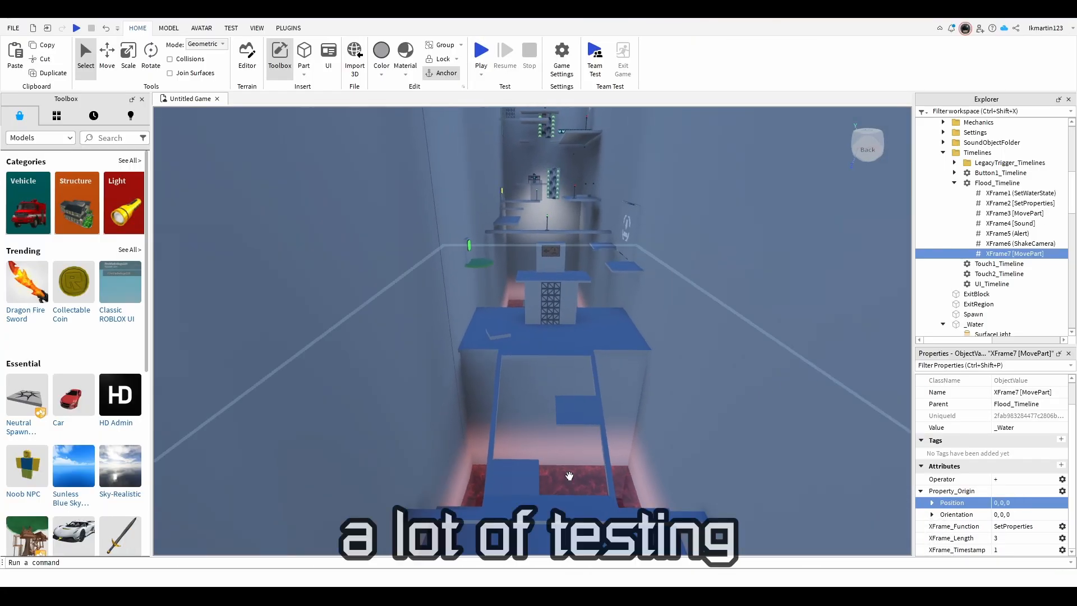
Select the _Water part and set the move snapping increment to 50 studs
{"action": "left_click", "coordinate": [568, 477]}
{"action": "left_click", "coordinate": [289, 28]}
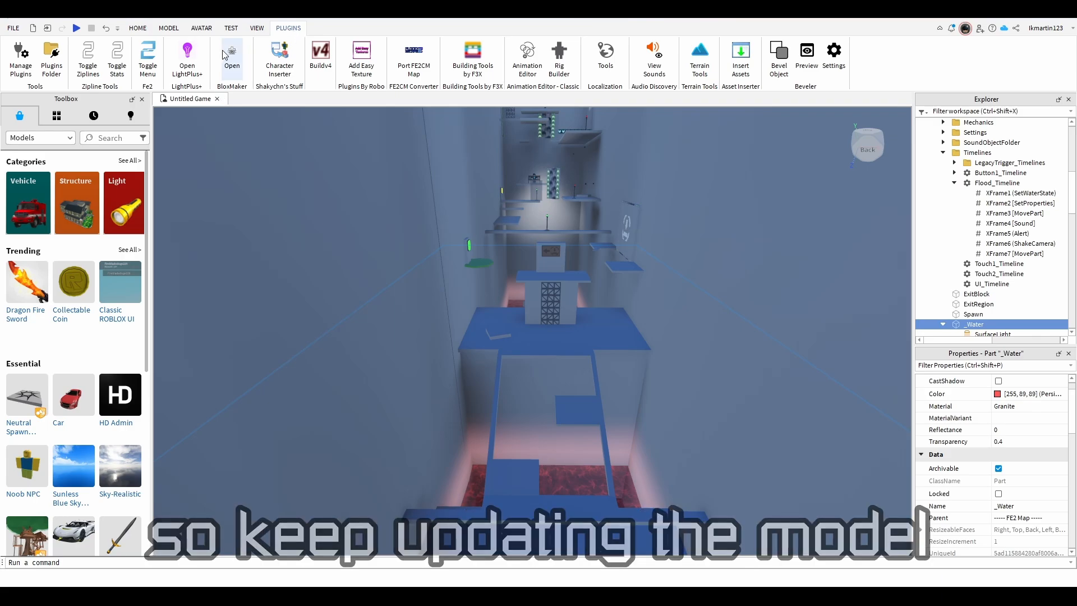
{"action": "left_click", "coordinate": [168, 28]}
{"action": "left_click", "coordinate": [261, 65]}
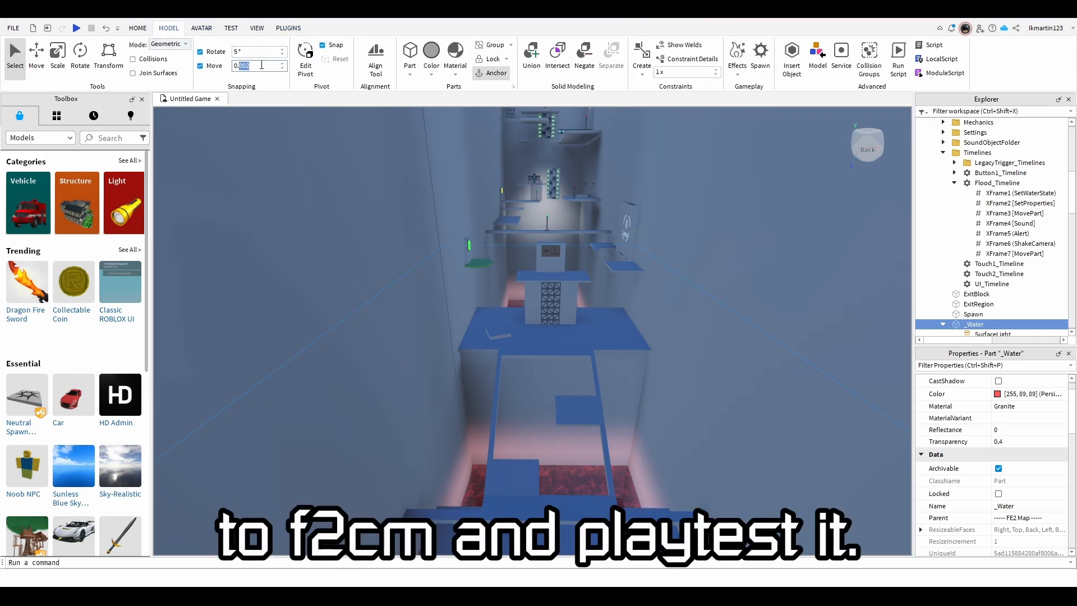
{"action": "type", "text": "50"}
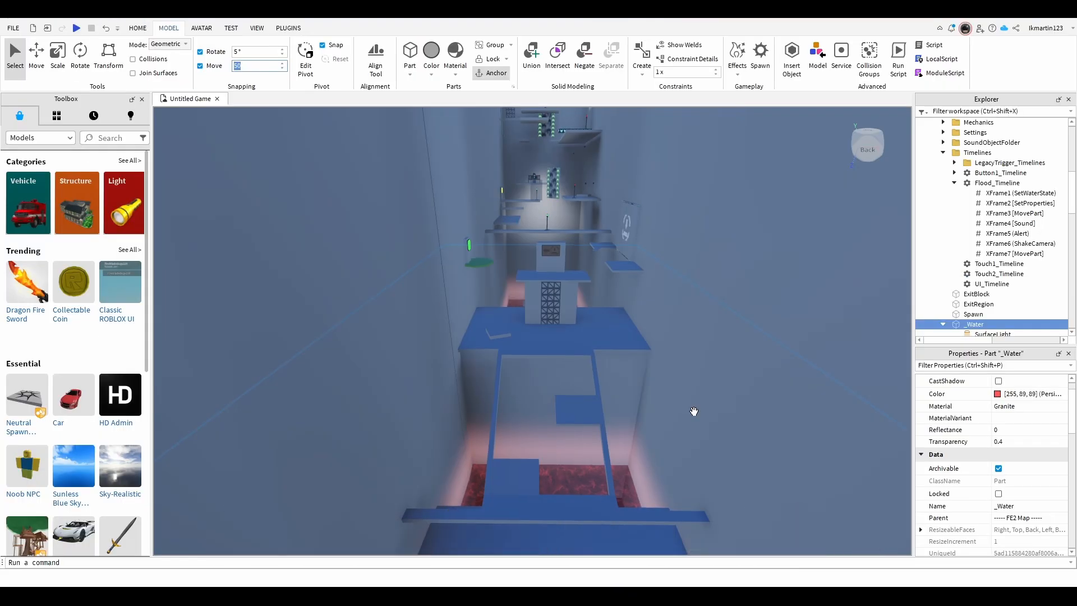
Raise the _Water part with the Move tool to gauge the lift, and set XFrame7's Property_Origin Position to 0, 50, 0
{"action": "right_click_drag", "start_coordinate": [695, 411], "coordinate": [695, 411]}
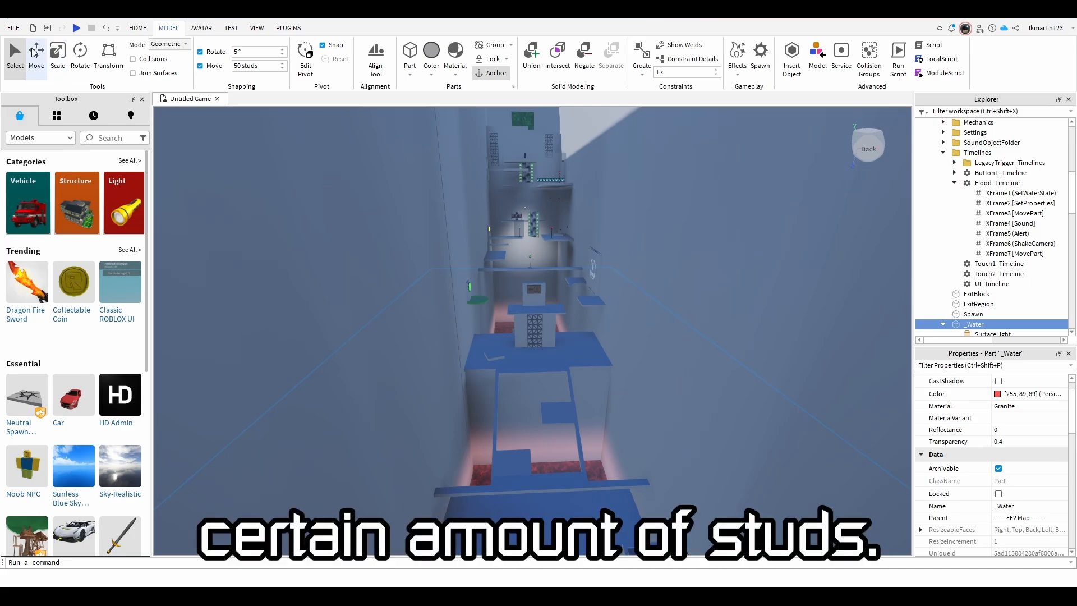
{"action": "left_click_drag", "start_coordinate": [528, 306], "coordinate": [573, 234]}
{"action": "right_click_drag", "start_coordinate": [575, 234], "coordinate": [575, 233]}
{"action": "key", "text": "w"}
{"action": "key", "text": "s"}
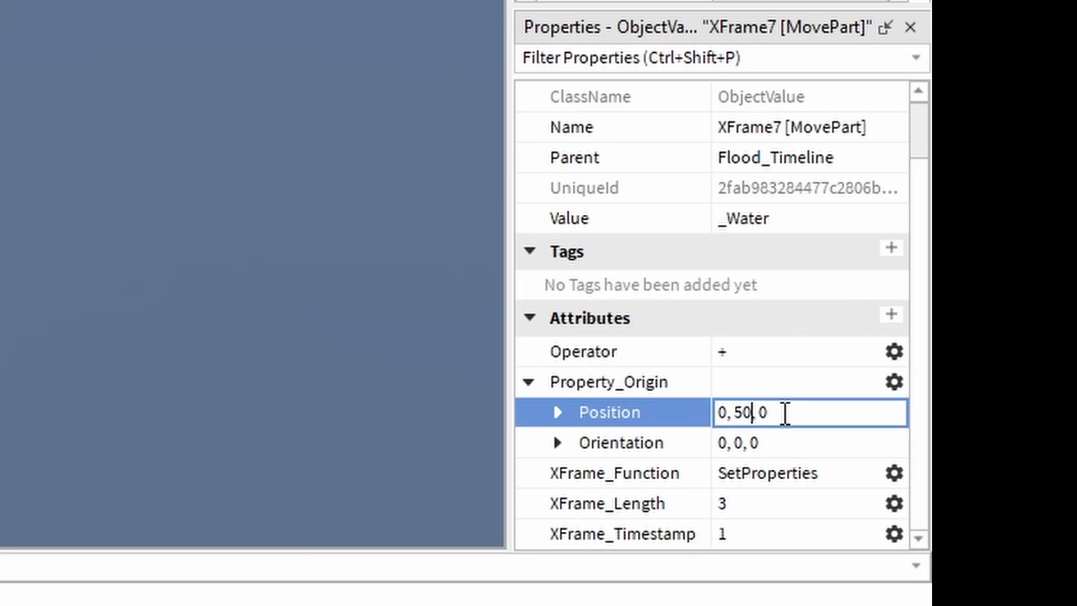
{"action": "left_click", "coordinate": [785, 499]}
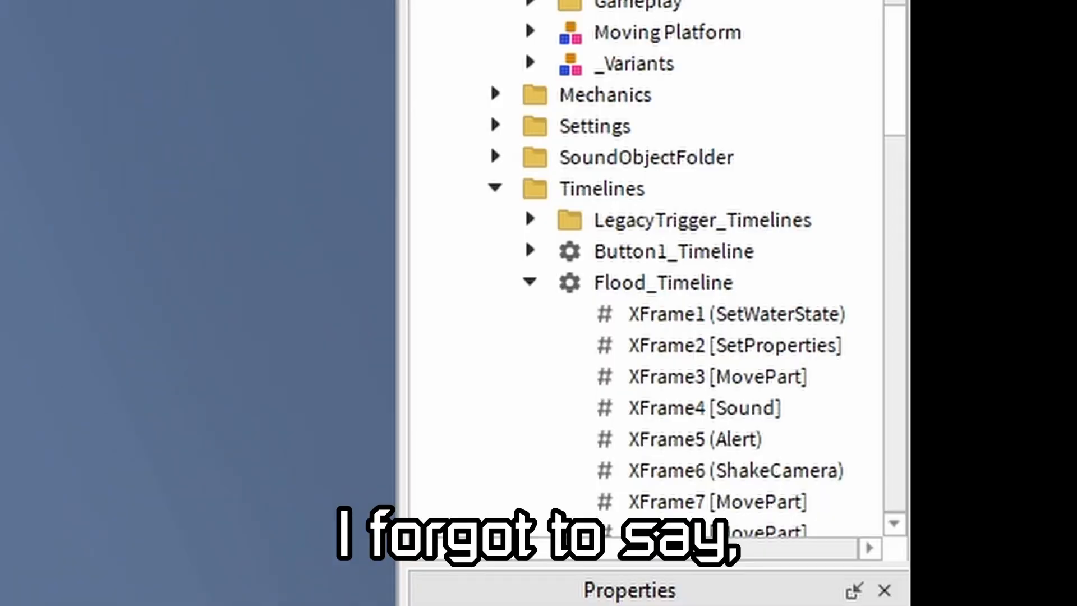
Collapse Flood_Timeline, duplicate Button1_Timeline and rename the copy Button2_Timeline
{"action": "left_click", "coordinate": [530, 282]}
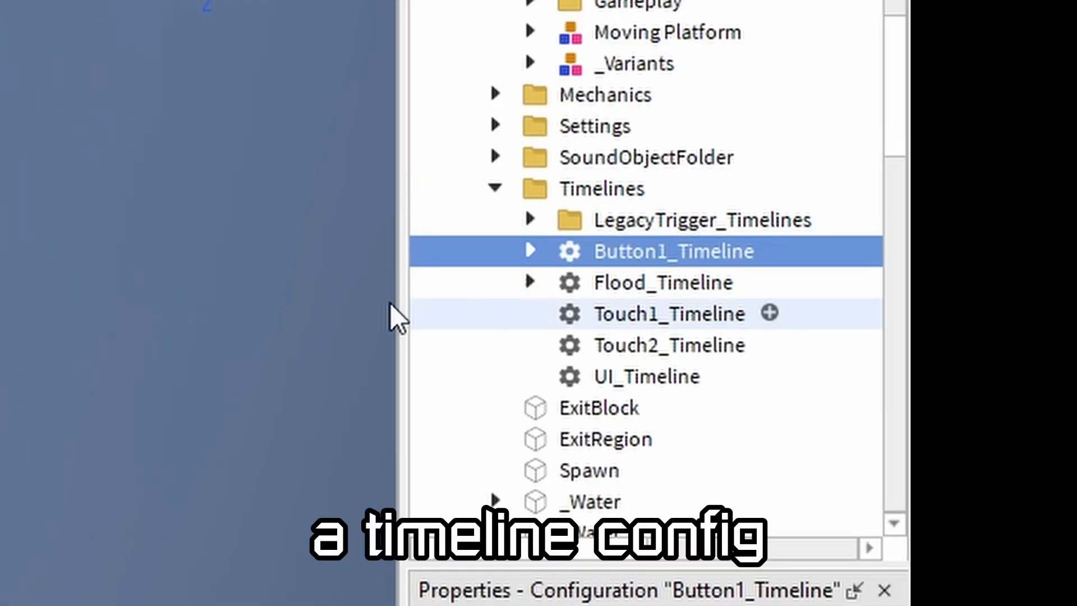
{"action": "key", "text": "ctrl+d"}
{"action": "left_click", "coordinate": [711, 289]}
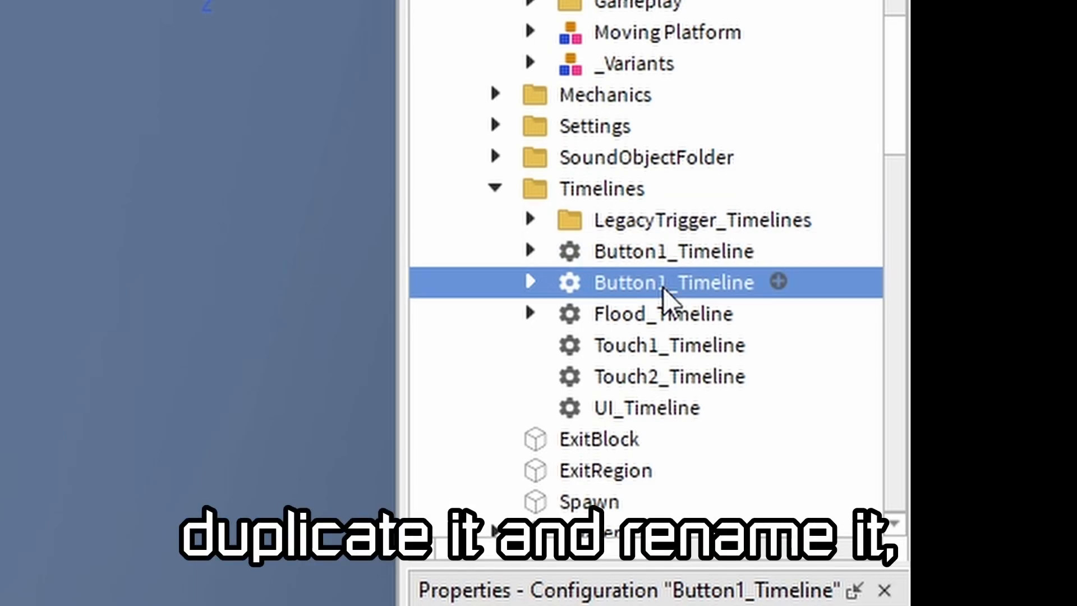
{"action": "key", "text": "Right"}
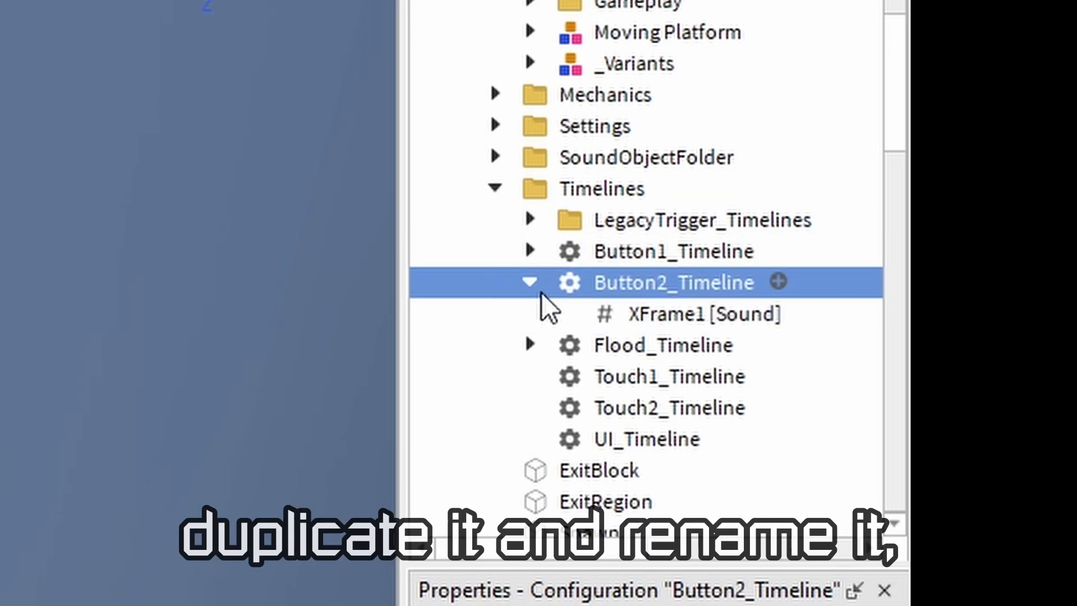
Delete XFrame1 [Sound] from Button2_Timeline and set the timeline's Trigger_Button to 2
{"action": "left_click", "coordinate": [531, 284]}
{"action": "left_click", "coordinate": [531, 284]}
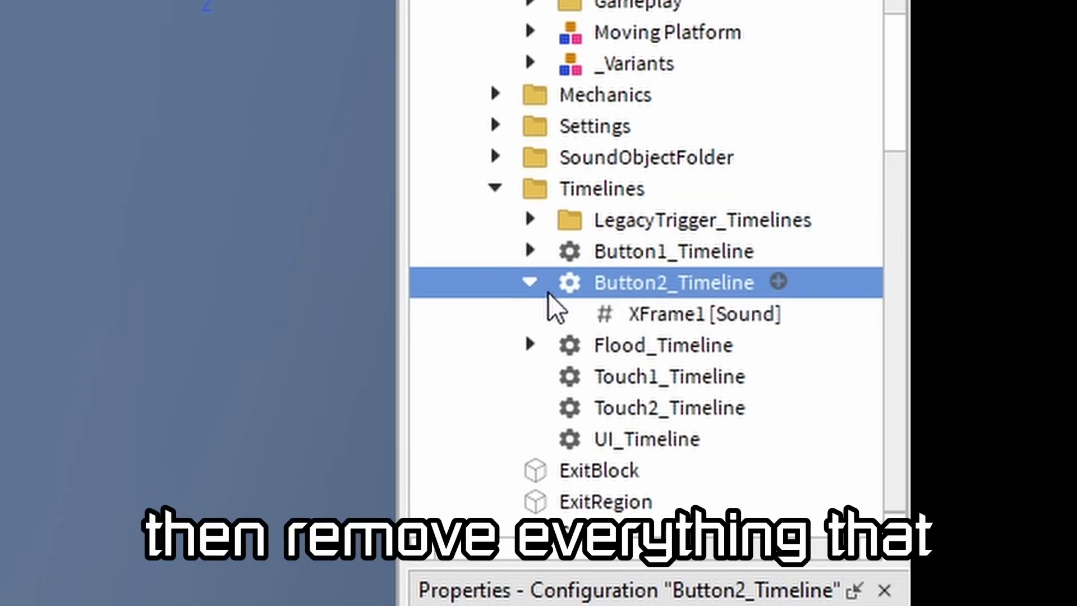
{"action": "left_click", "coordinate": [639, 312]}
{"action": "key", "text": "Delete"}
{"action": "left_click", "coordinate": [610, 290]}
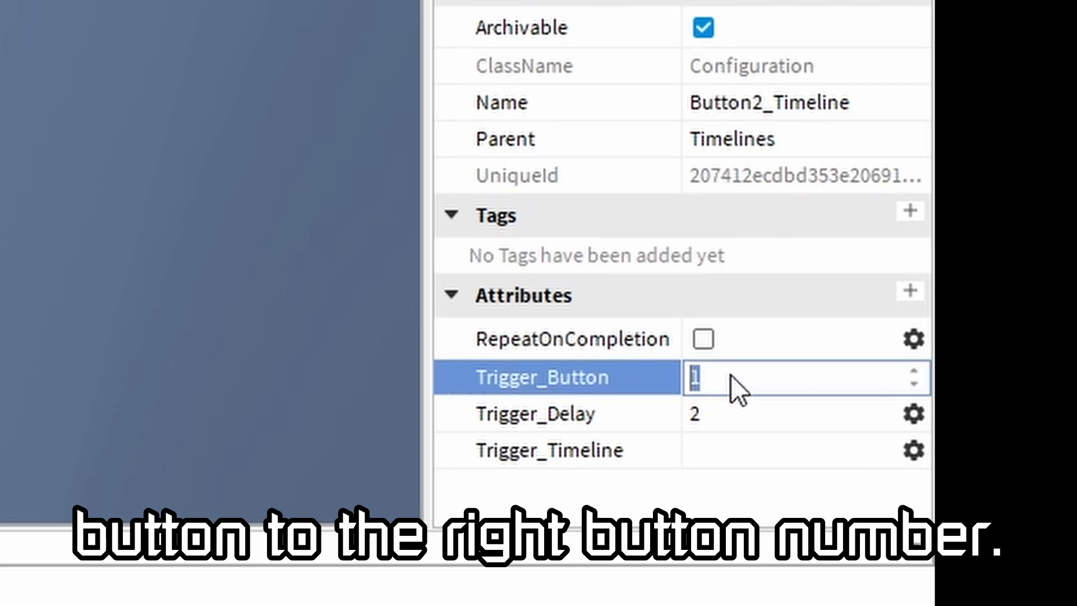
{"action": "type", "text": "2"}
{"action": "key", "text": "Return"}
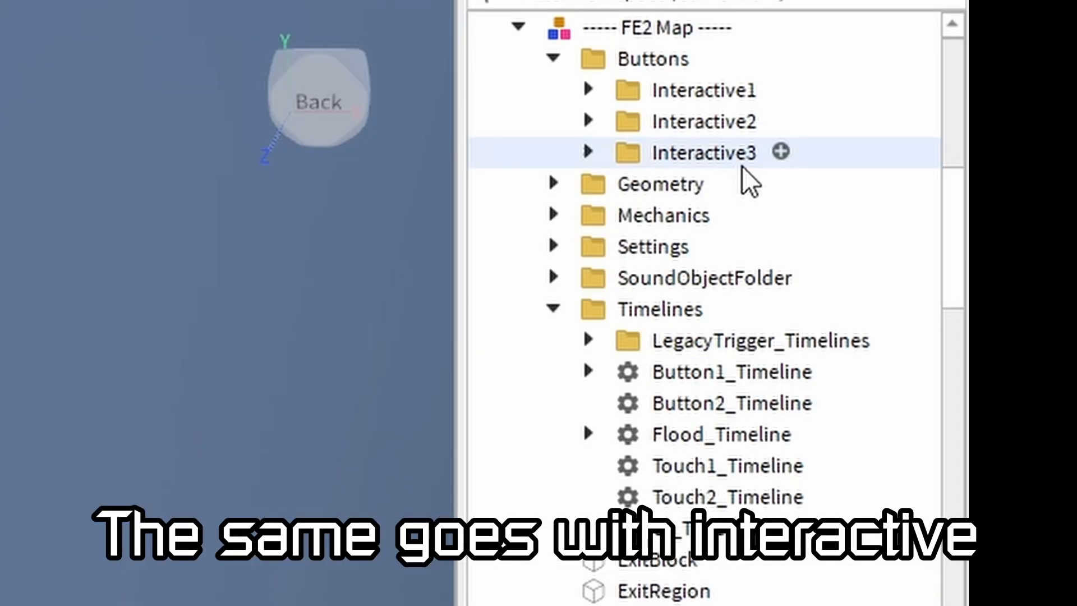
Duplicate the Interactive3 folder as Interactive4 and delete the Interactive3 and _Button3 models inside the copy
{"action": "left_click", "coordinate": [740, 154]}
{"action": "key", "text": "ctrl+d"}
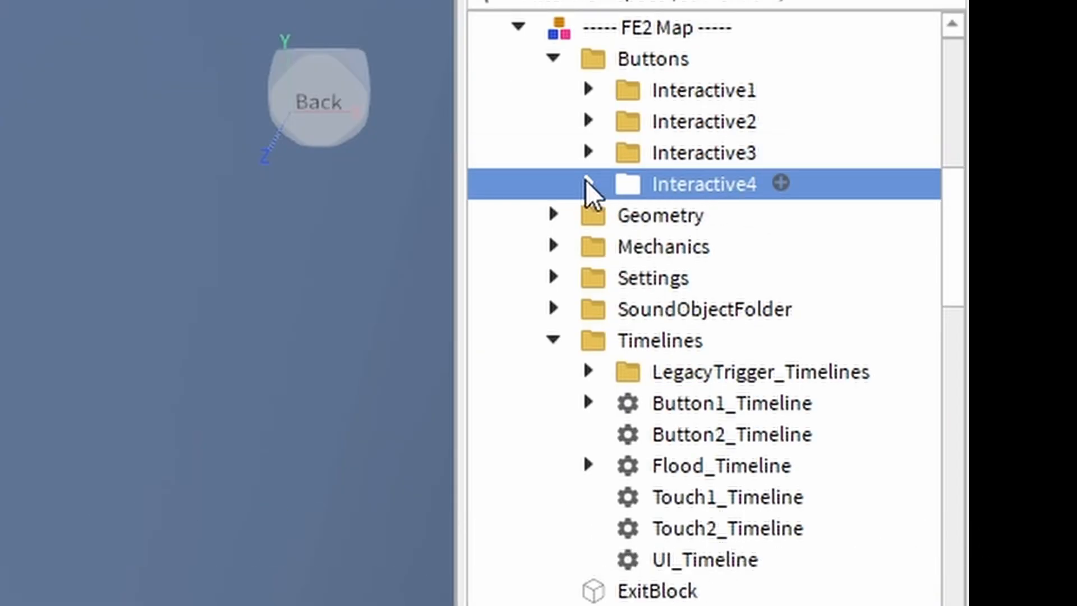
{"action": "left_click", "coordinate": [588, 184]}
{"action": "left_click", "coordinate": [641, 218]}
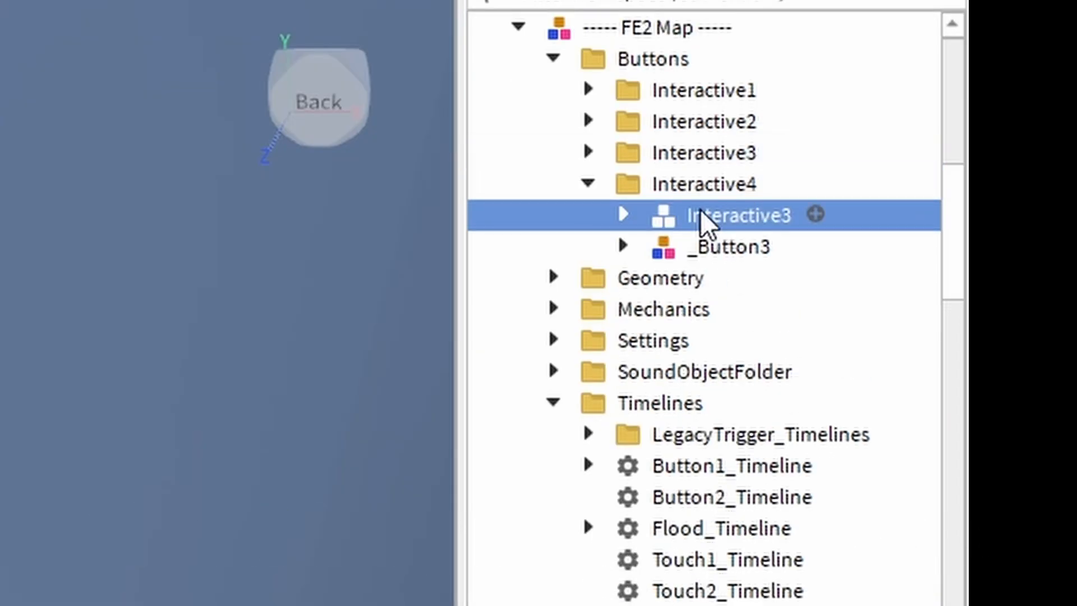
{"action": "key", "text": "Delete"}
{"action": "left_click", "coordinate": [705, 213]}
{"action": "key", "text": "Delete"}
Duplicate the Sound object in SoundObjectFolder
{"action": "key", "text": "ctrl+d"}
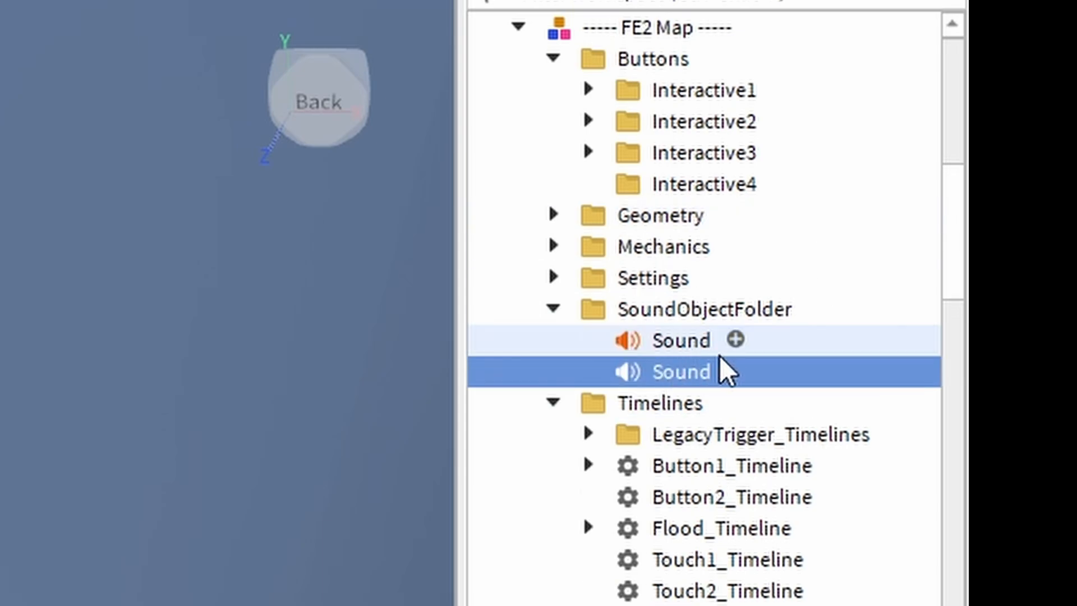
{"action": "key", "text": "ctrl+d"}
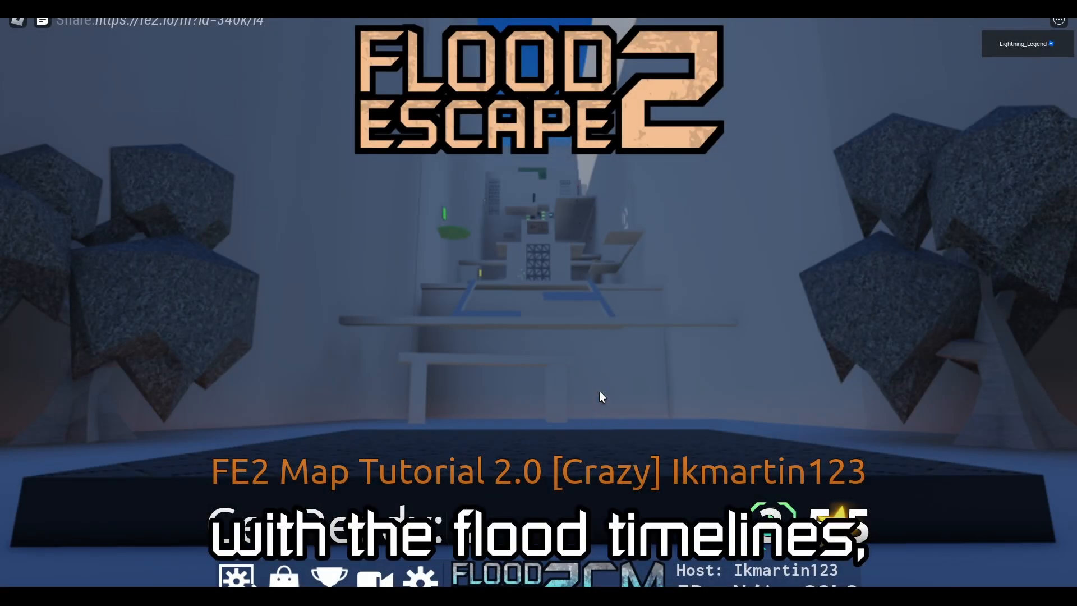
Playtest the updated map from the spawn, jumping over the beams and across the first lava pit's platforms
{"action": "key", "text": "w"}
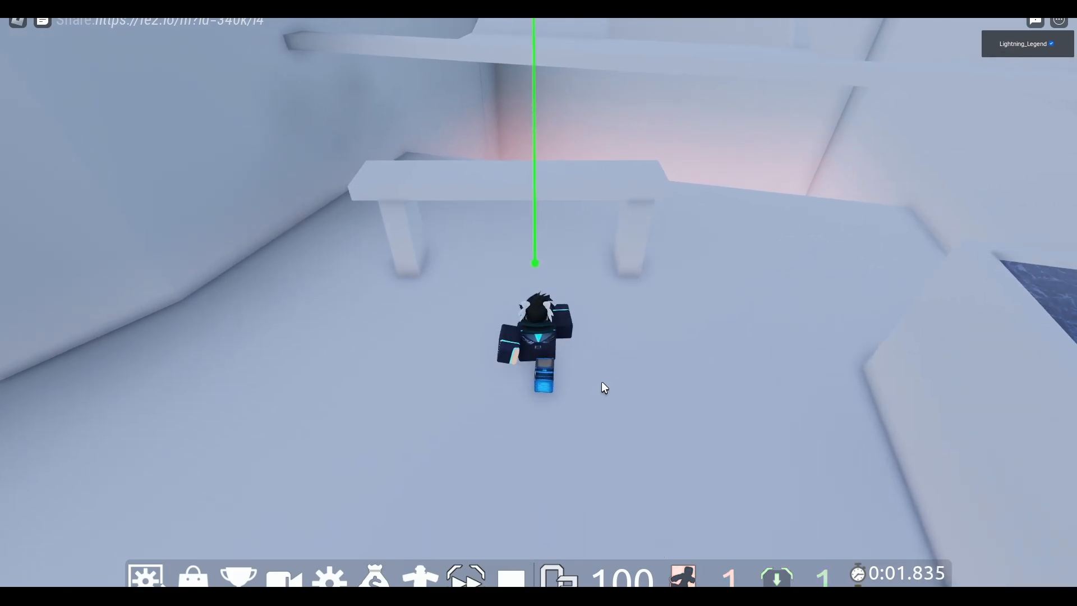
{"action": "key", "text": "space"}
{"action": "key", "text": "space"}
{"action": "key", "text": "space"}
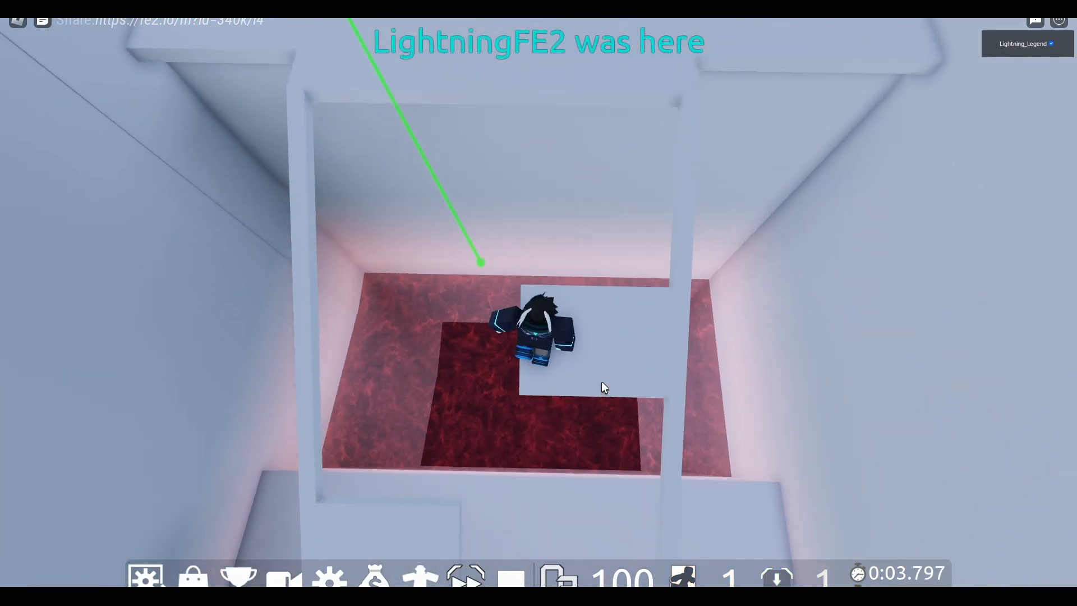
{"action": "key", "text": "space"}
{"action": "key", "text": "space"}
Continue the playtest from the first lava pit to the button 1 ledge, activate it and head back across the platform
{"action": "key", "text": "shift"}
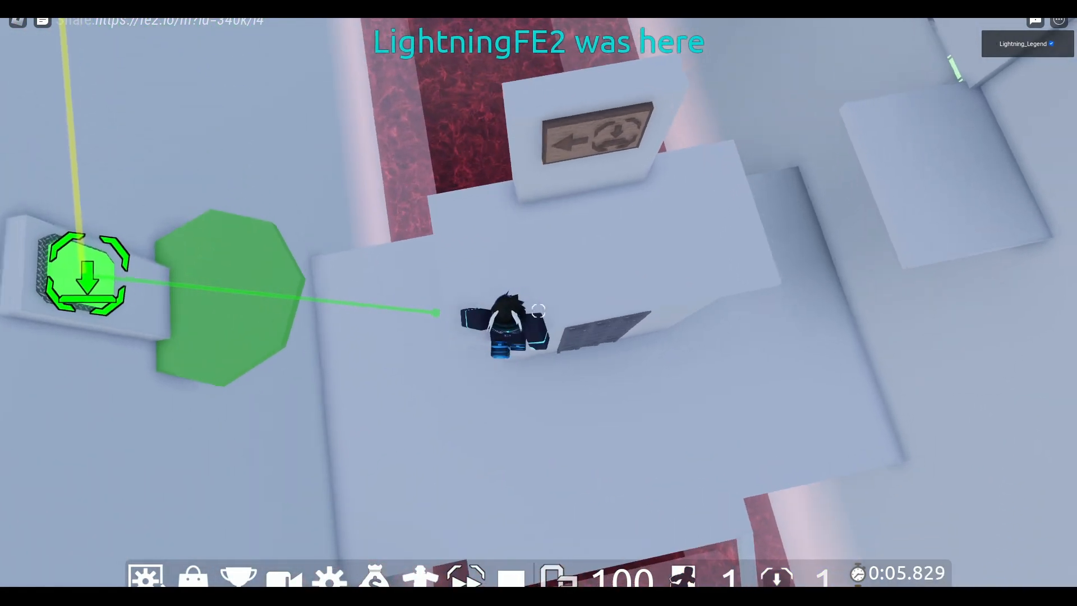
{"action": "key", "text": "shift"}
{"action": "key", "text": "space"}
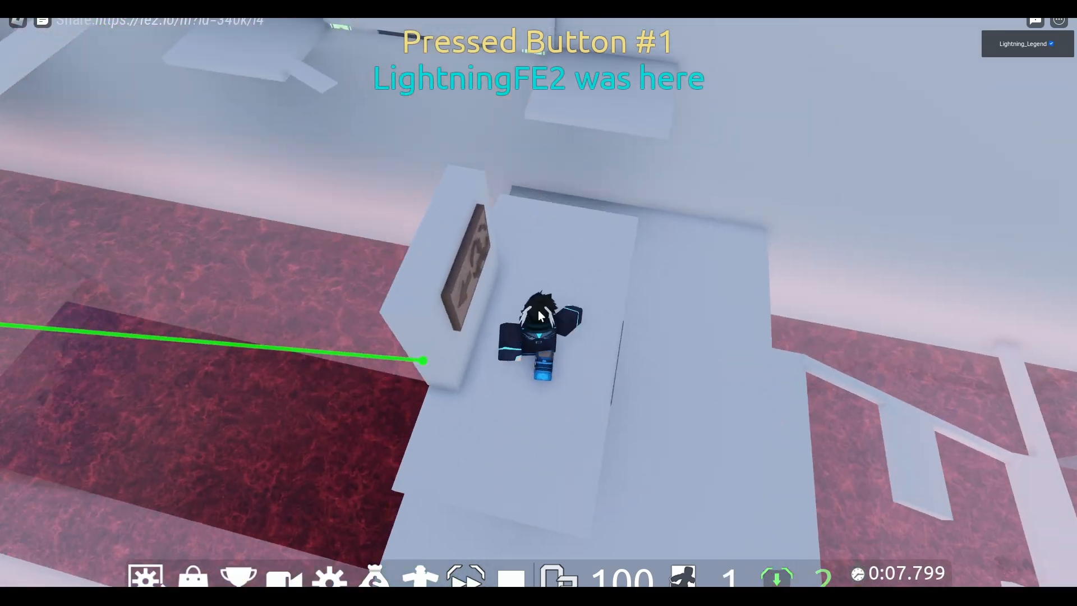
Playtest the section after button 1 by jumping off the platform, using the wall-jump panel and riding the zipline over the lava
{"action": "key", "text": "space"}
{"action": "key", "text": "space"}
{"action": "key", "text": "space"}
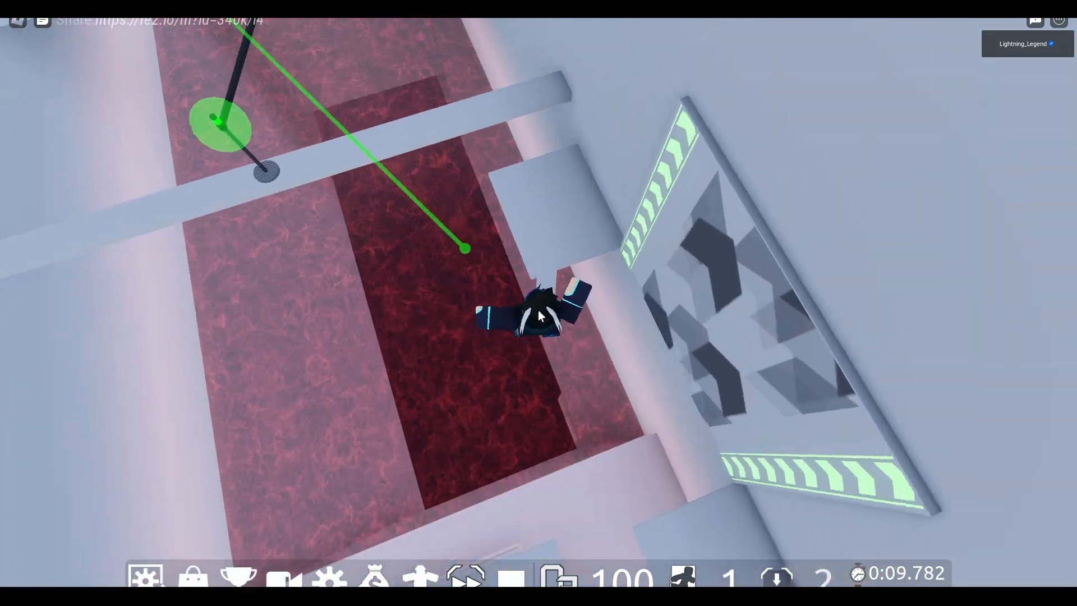
{"action": "key", "text": "space"}
{"action": "key", "text": "space"}
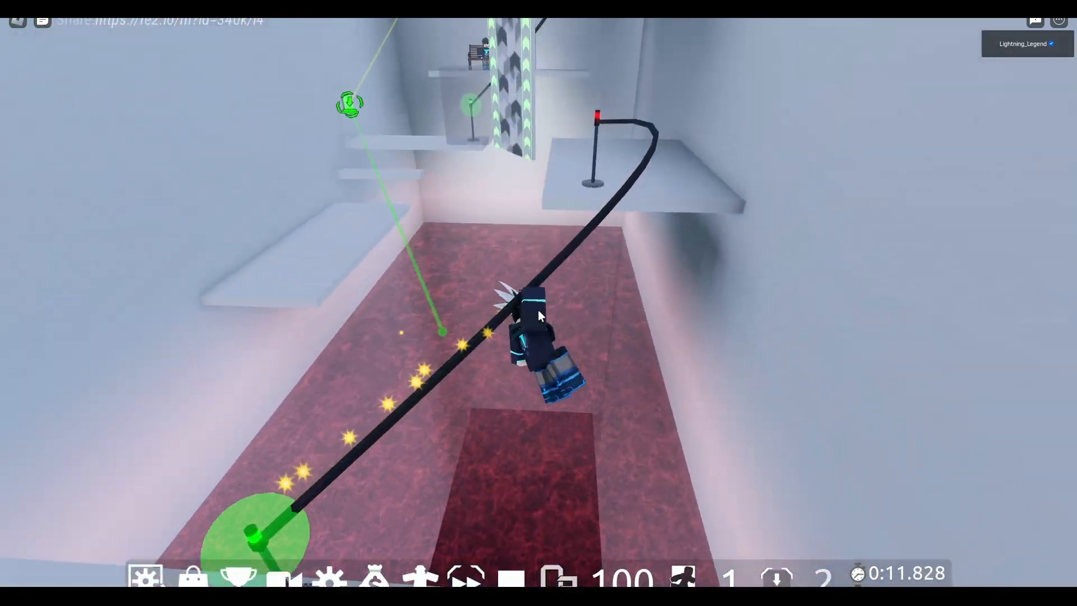
Playtest the route from the zipline over the wall-side platforms and activate button 2
{"action": "key", "text": "space"}
{"action": "key", "text": "shift"}
{"action": "key", "text": "space"}
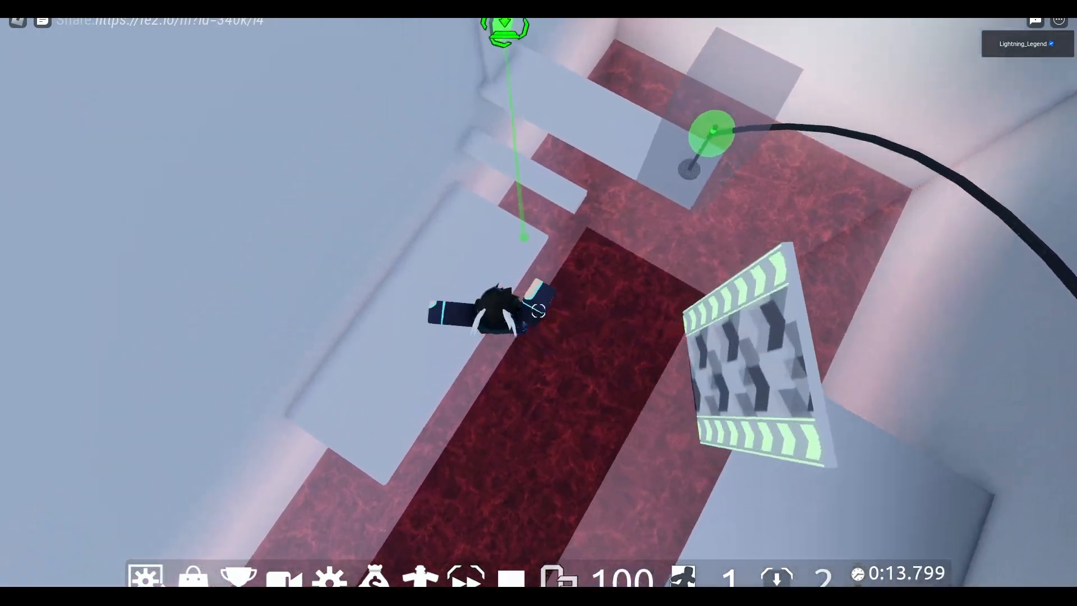
{"action": "key", "text": "shift"}
{"action": "key", "text": "space"}
{"action": "key", "text": "space"}
{"action": "key", "text": "shift"}
{"action": "key", "text": "shift"}
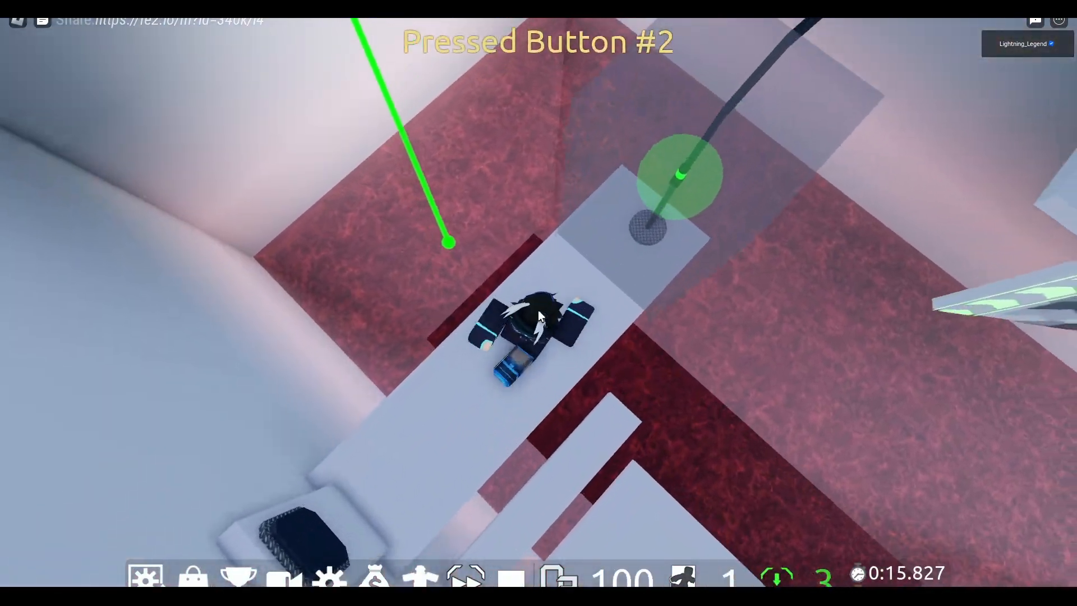
Playtest the section after button 2, taking the second zipline and wall-jumping up to the room with the 200-air bubble
{"action": "key", "text": "space"}
{"action": "right_click_drag", "start_coordinate": [537, 314], "coordinate": [539, 310]}
{"action": "key", "text": "q"}
{"action": "key", "text": "space"}
{"action": "key", "text": "shift"}
{"action": "key", "text": "space"}
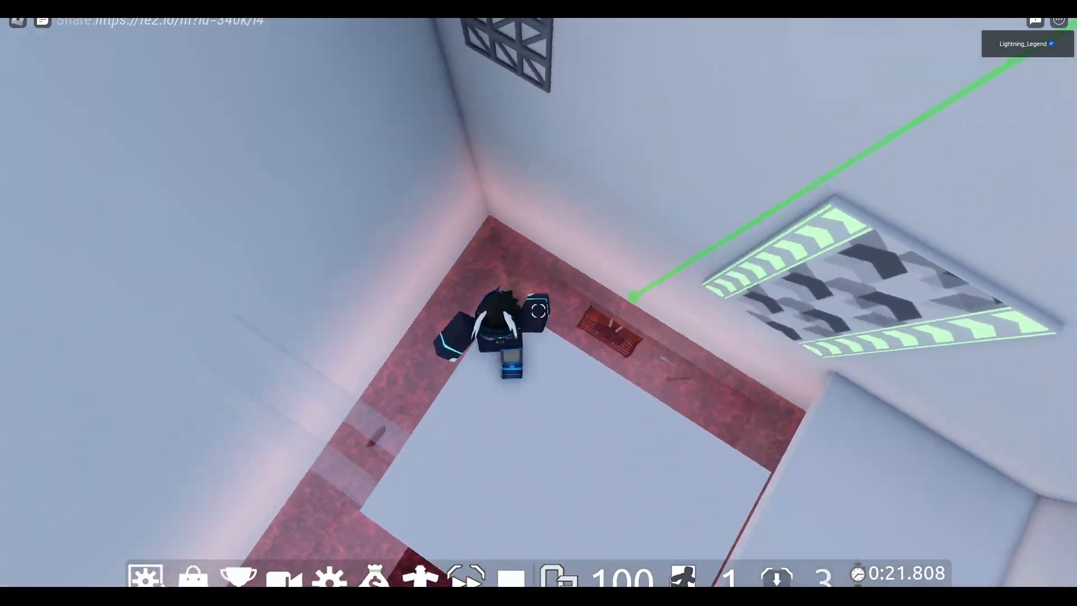
{"action": "key", "text": "shift"}
{"action": "key", "text": "space"}
{"action": "key", "text": "shift"}
{"action": "key", "text": "shift"}
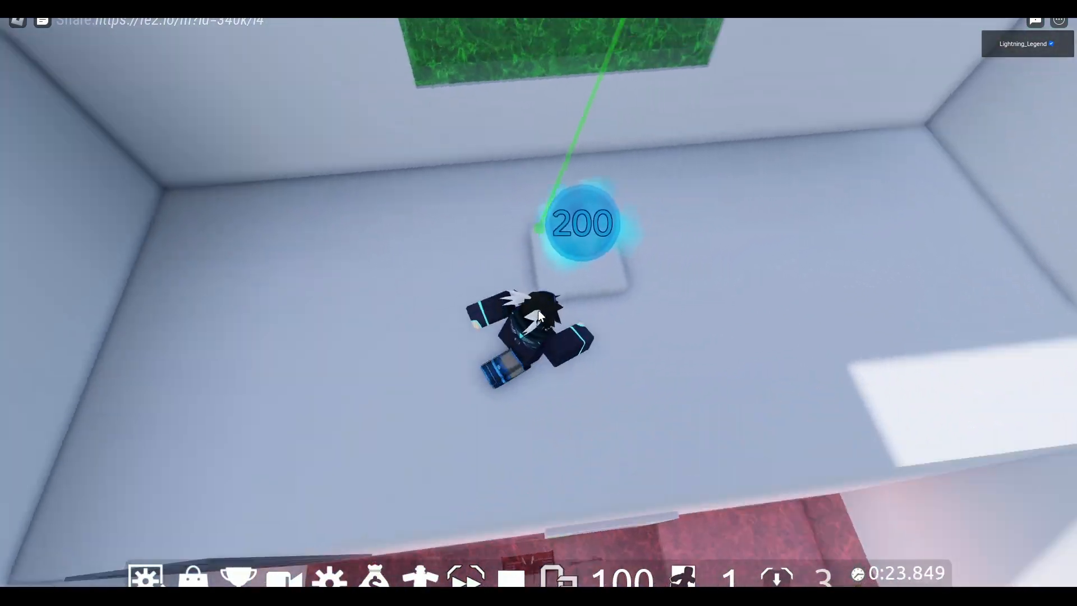
Collect the 200-air bubble, swim through the green liquid to button 3, activate it and collect the 100-air bubble
{"action": "right_click_drag", "start_coordinate": [538, 310], "coordinate": [538, 310]}
{"action": "key", "text": "space"}
{"action": "scroll", "coordinate": [538, 311], "scroll_direction": "up", "scroll_amount": 5}
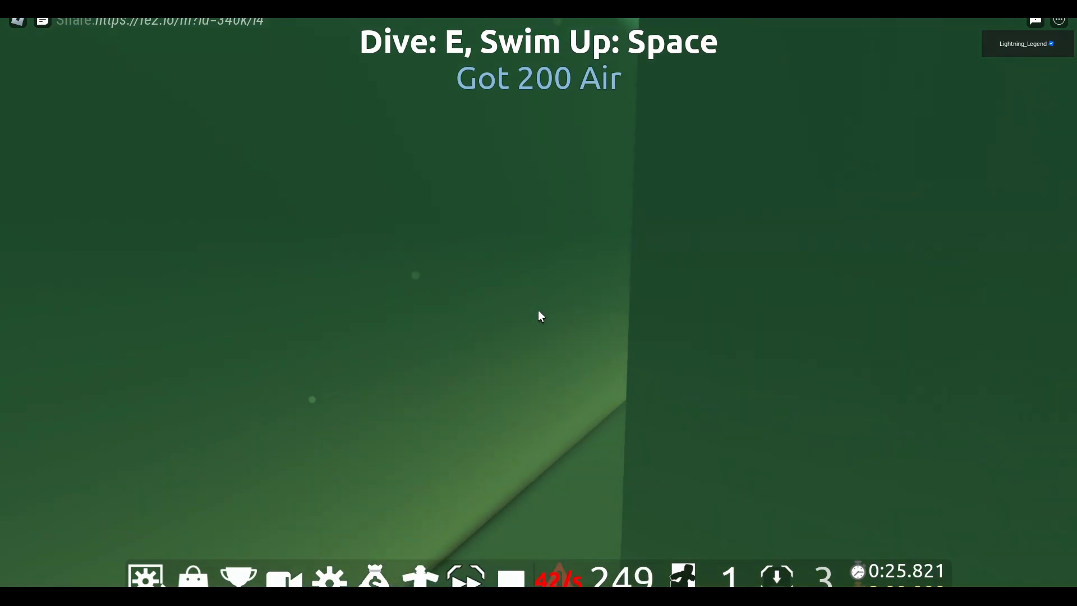
{"action": "key", "text": "w"}
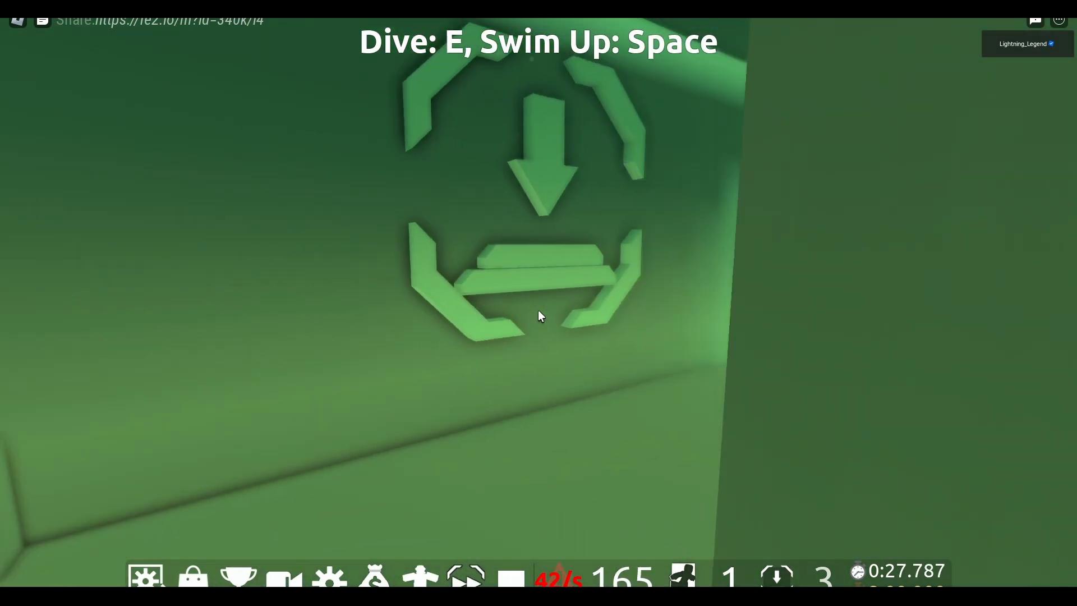
{"action": "key", "text": "w"}
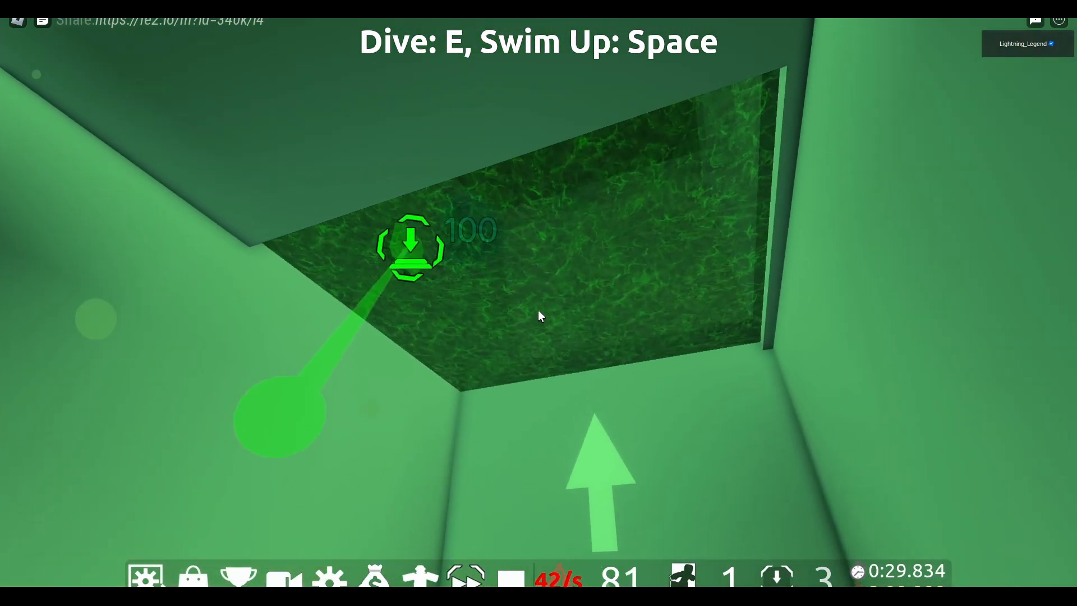
{"action": "key", "text": "w"}
{"action": "key", "text": "space"}
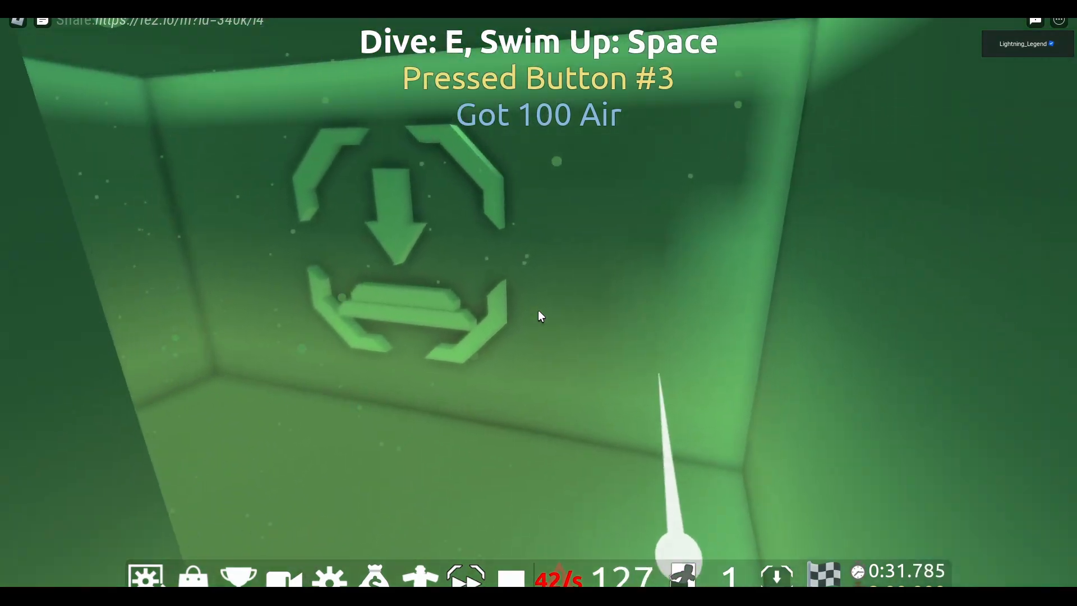
Playtest the final stretch by swimming from button 3 through the flooded passage toward the exit opening
{"action": "key", "text": "w"}
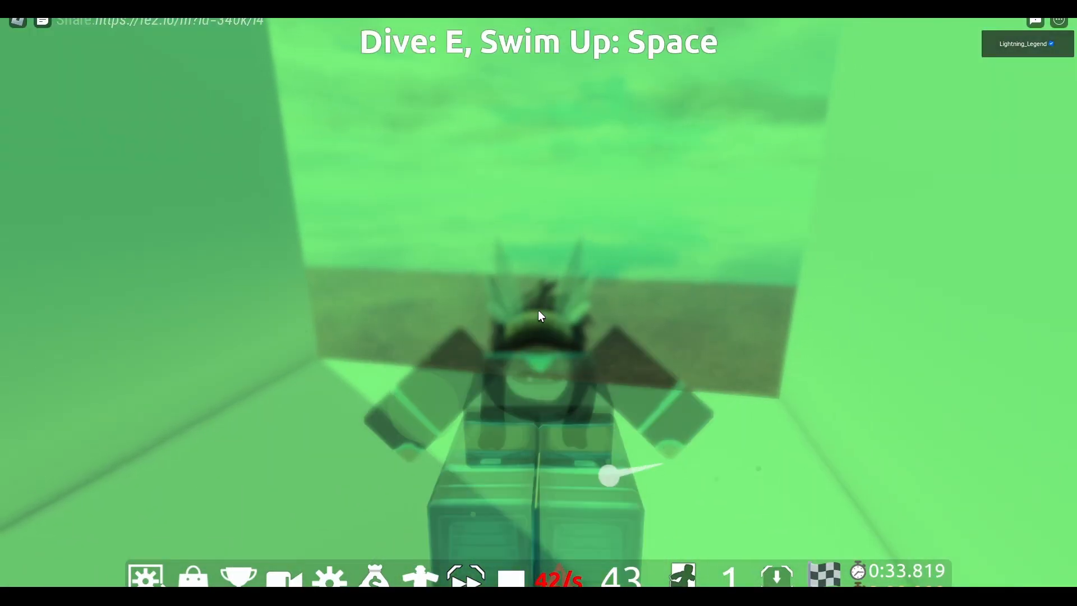
{"action": "key", "text": "w"}
{"action": "scroll", "coordinate": [538, 310], "scroll_direction": "down", "scroll_amount": 5}
{"action": "right_click_drag", "start_coordinate": [538, 310], "coordinate": [538, 310]}
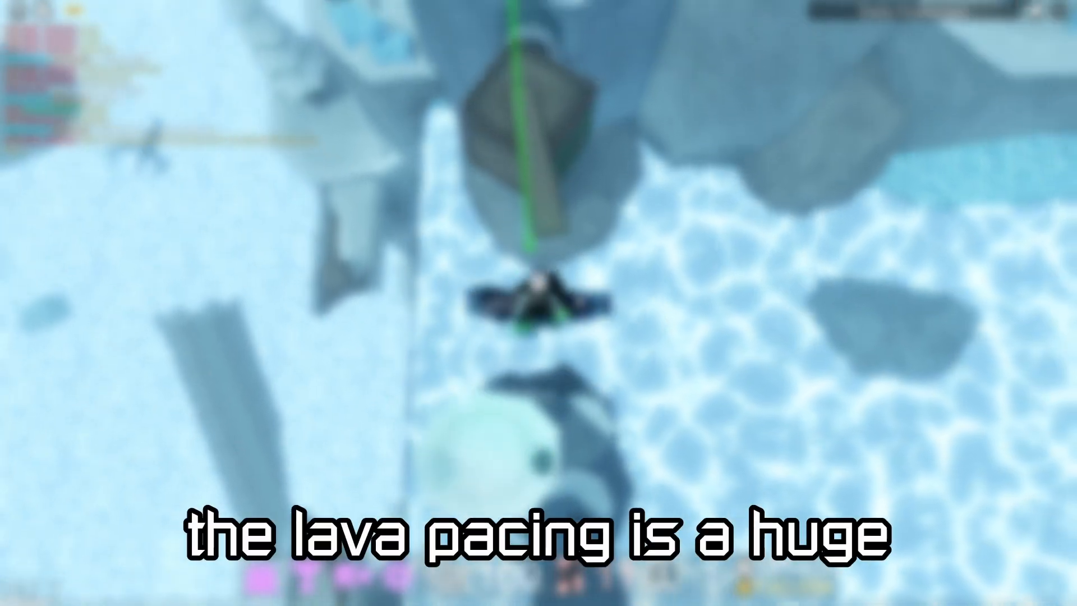
{"action": "key", "text": "w"}
{"action": "key", "text": "space"}
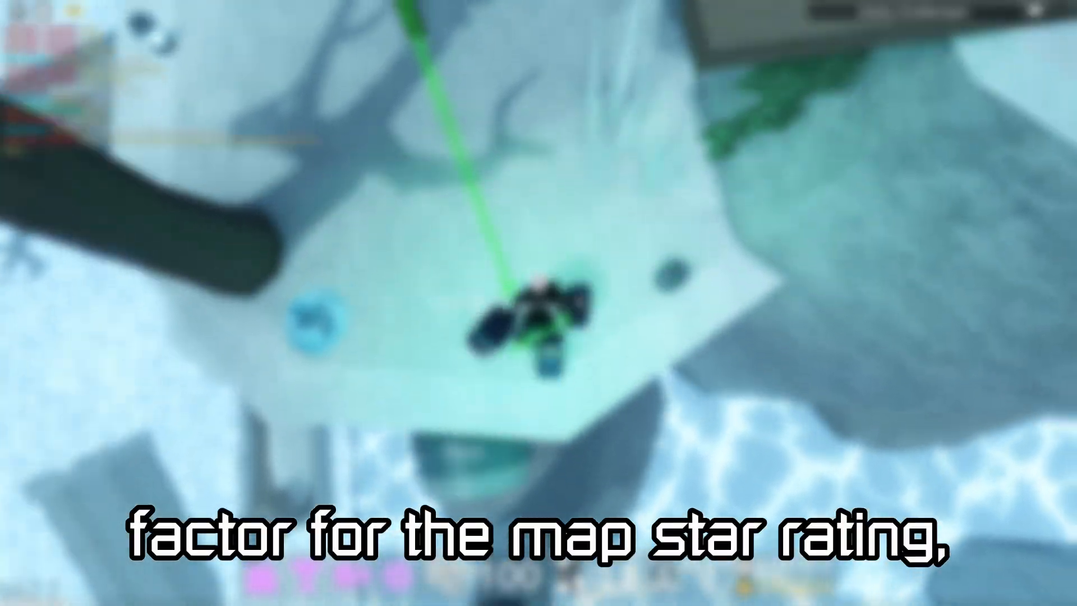
{"action": "key", "text": "w"}
{"action": "key", "text": "space"}
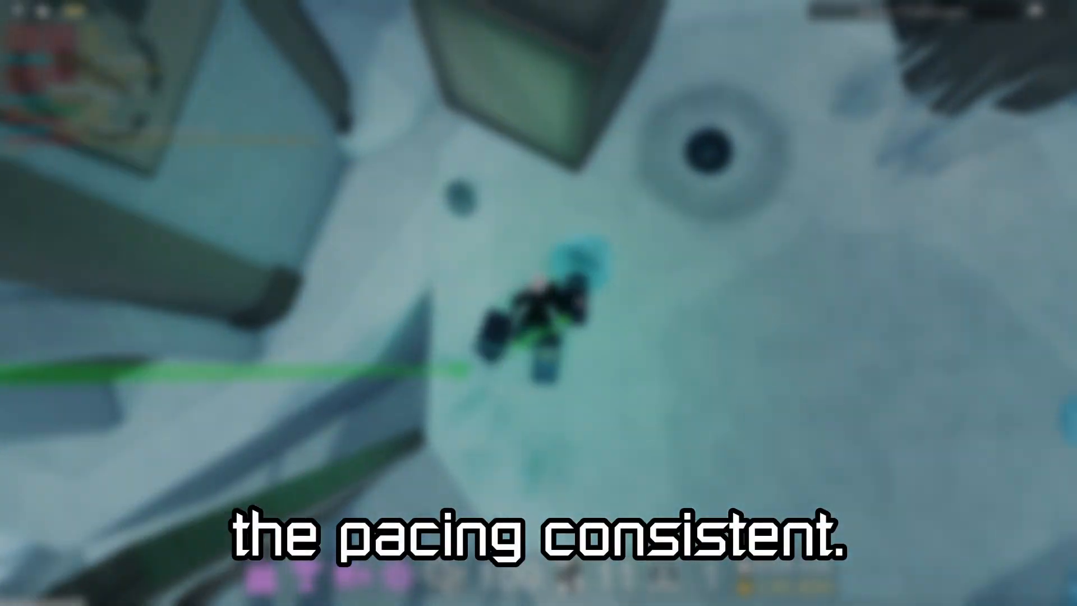